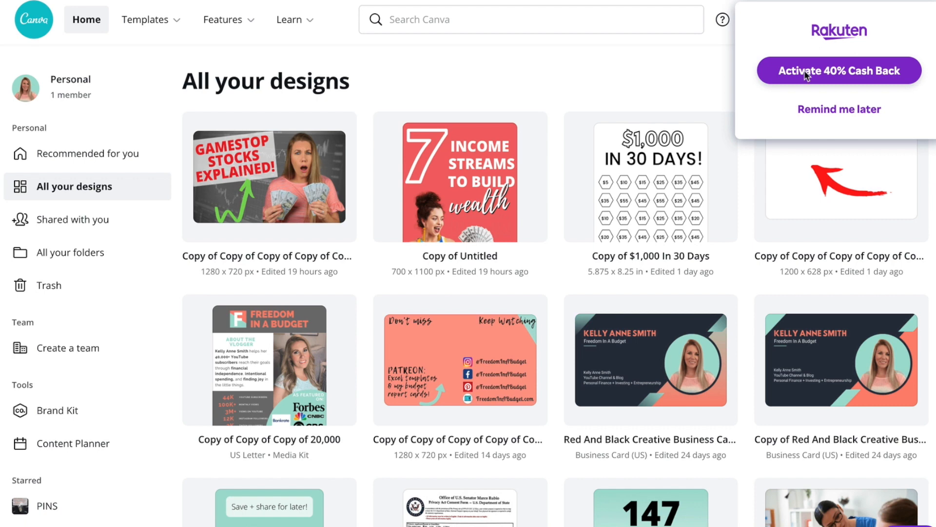
Step: Postpone the Rakuten cash-back offer and open the 1200 x 628 px design from the list of all designs
left_click(851, 109)
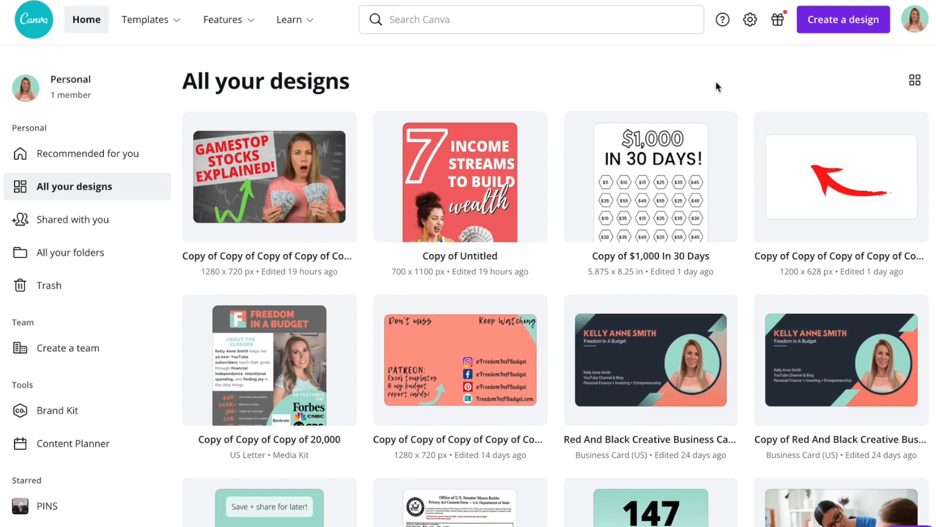
scroll(723, 84, "down", 20)
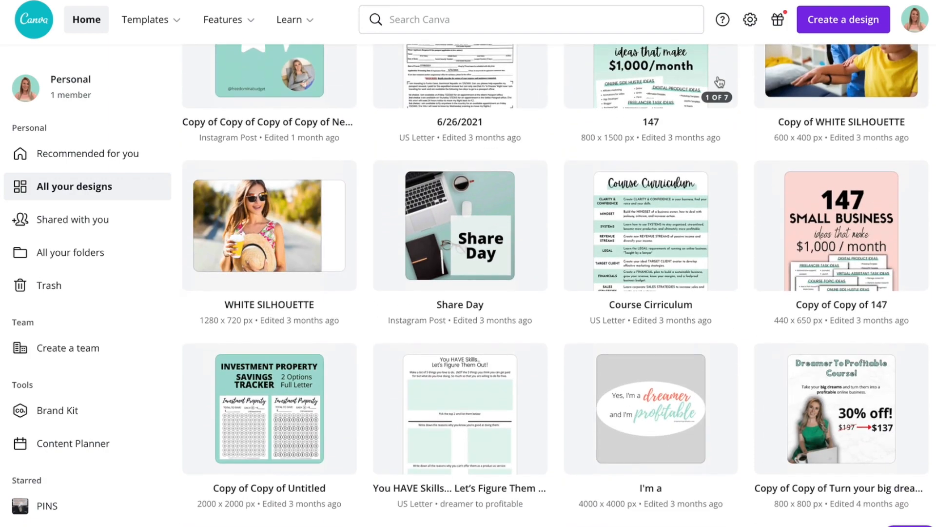
scroll(719, 82, "down", 9)
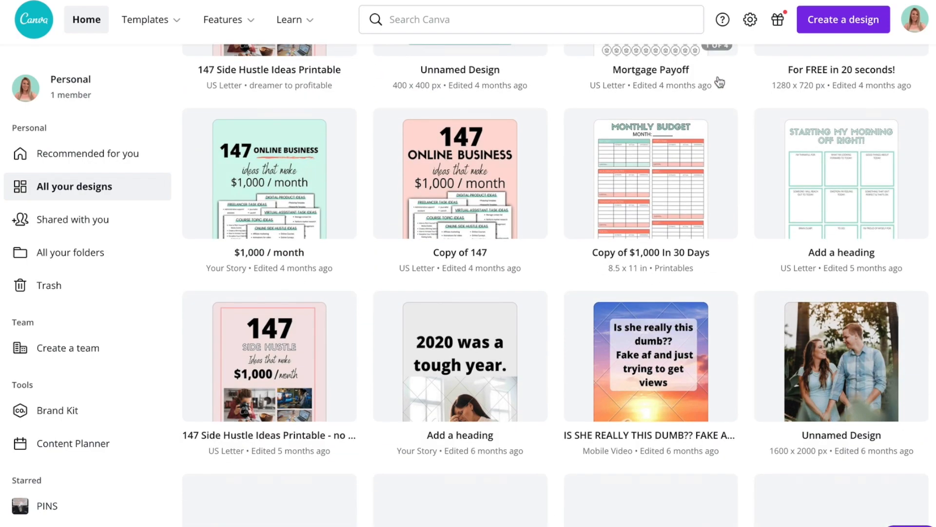
scroll(718, 82, "up", 20)
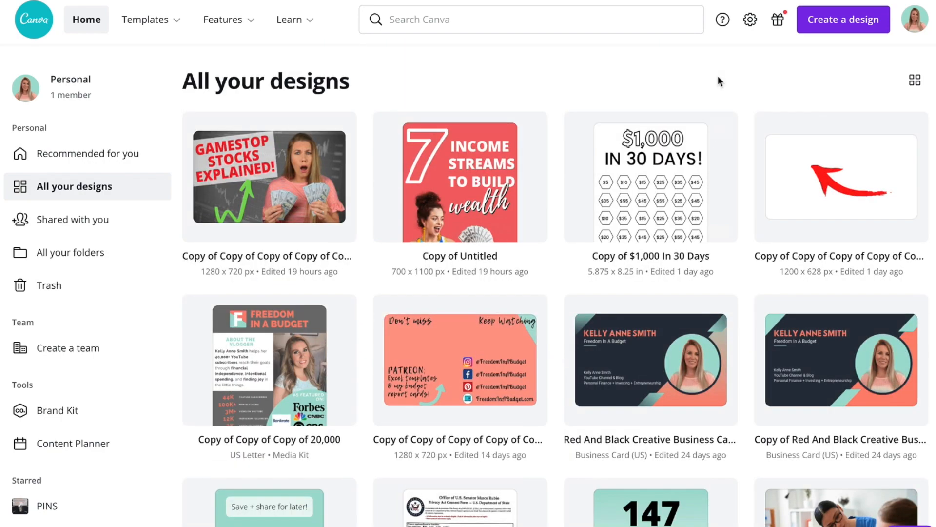
mouse_move(782, 218)
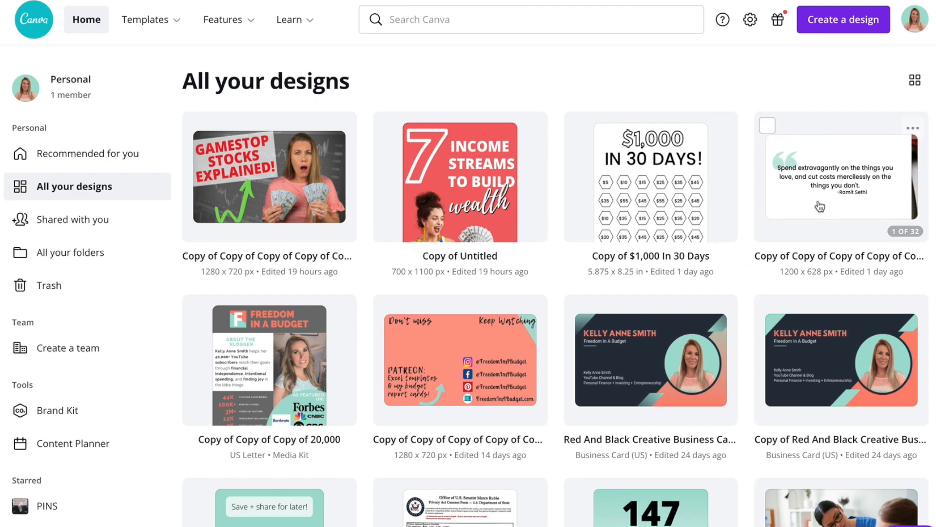
left_click(804, 203)
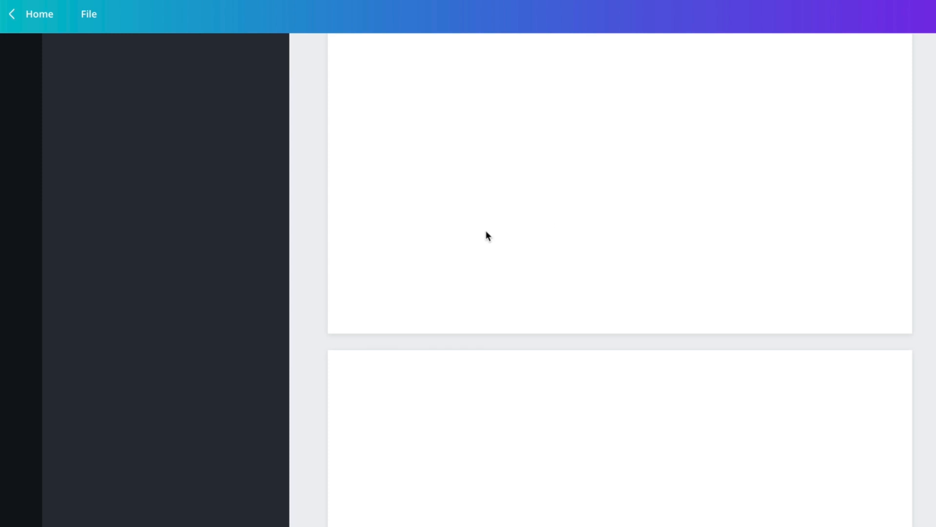
Step: Delete the photo of the twenty-dollar bills from page 2 of the design
scroll(309, 250, "down", 15)
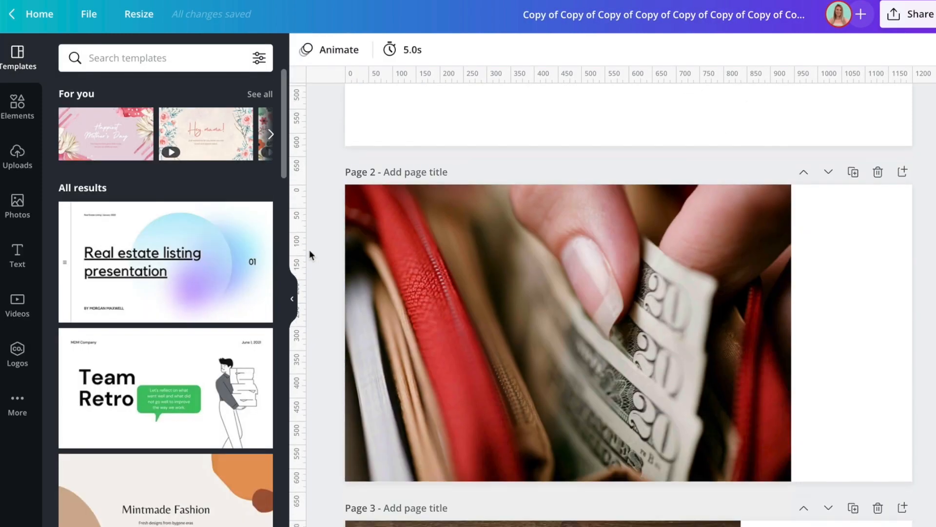
scroll(309, 250, "up", 6)
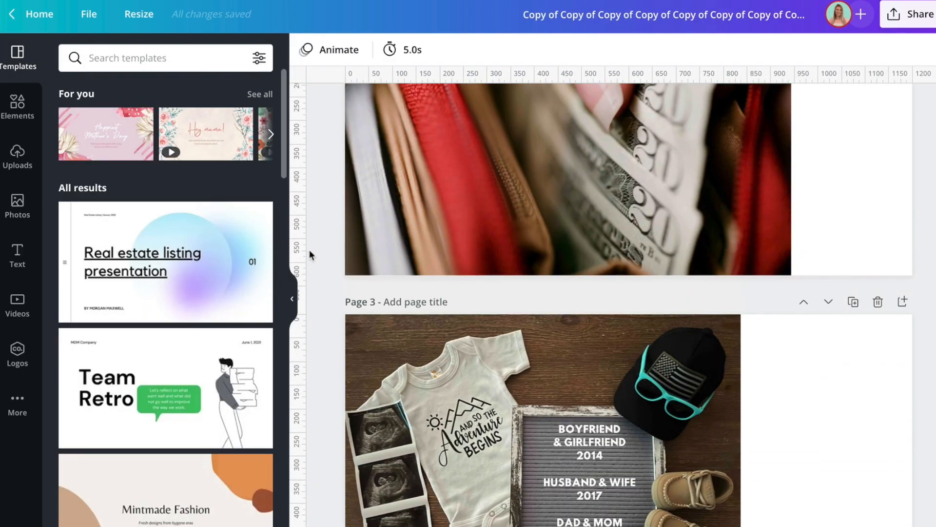
scroll(309, 250, "down", 1)
scroll(309, 249, "up", 2)
scroll(309, 250, "down", 11)
scroll(310, 249, "up", 15)
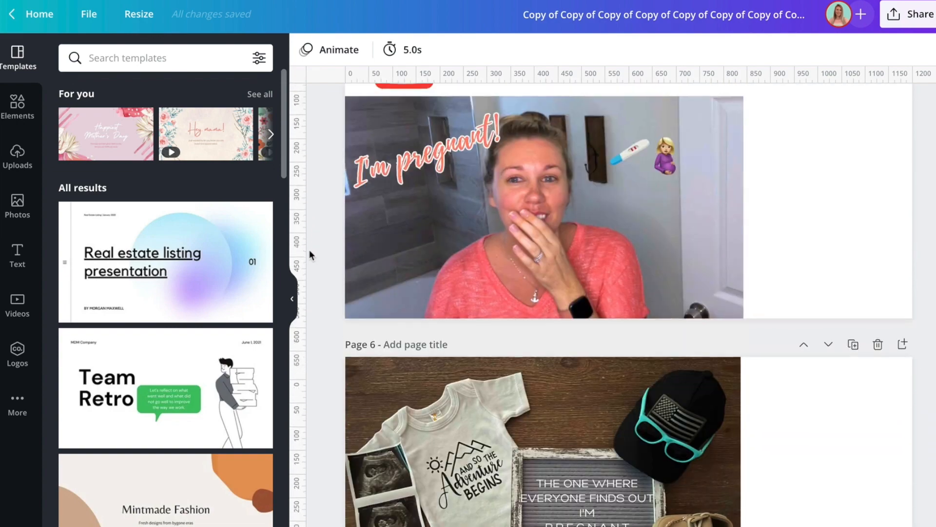
scroll(309, 250, "down", 3)
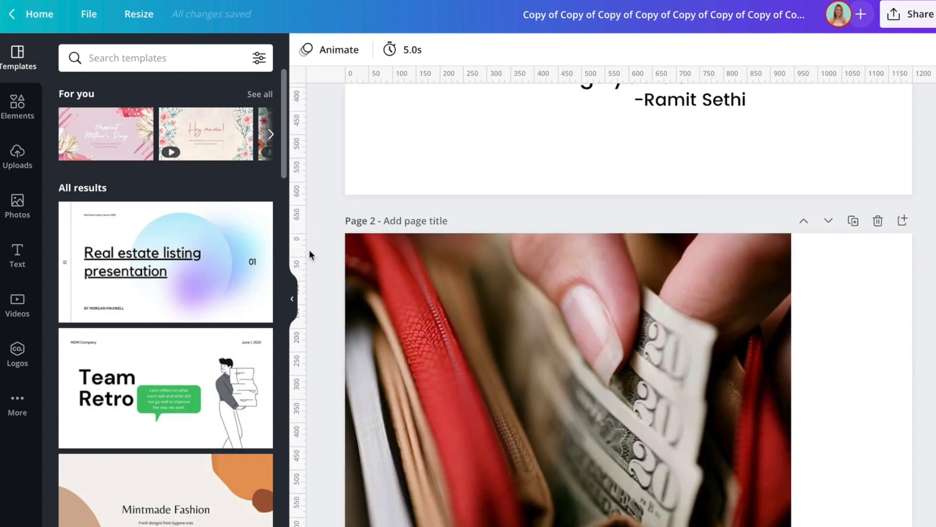
left_click(574, 421)
key("Delete")
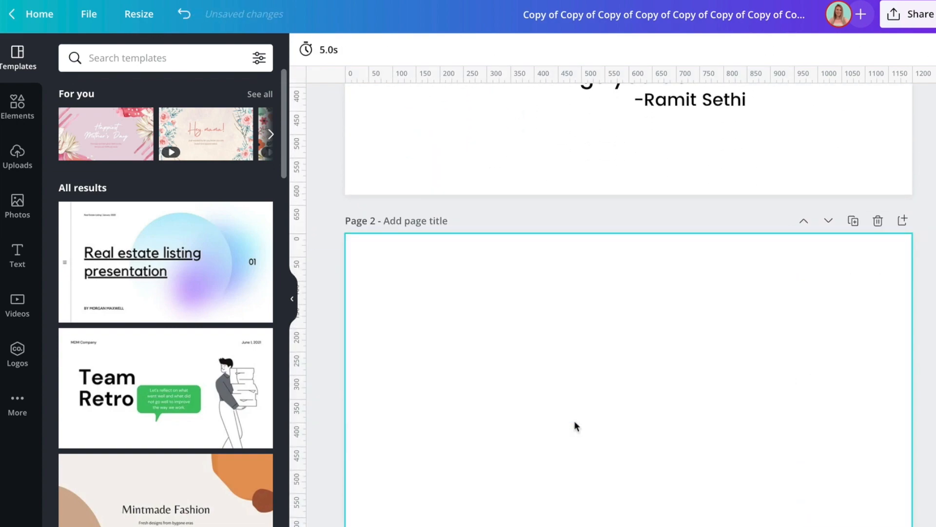
Step: Search the design elements for "aarow"
scroll(467, 363, "down", 2)
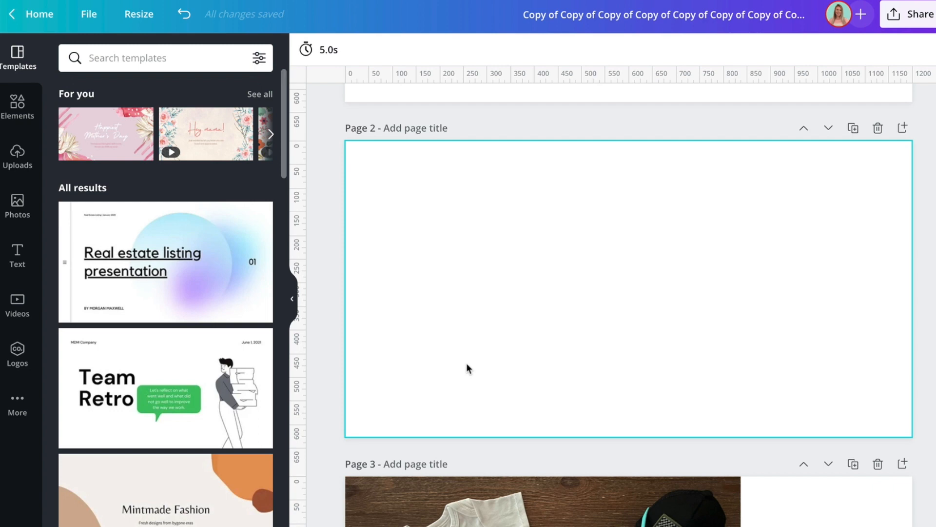
left_click(17, 112)
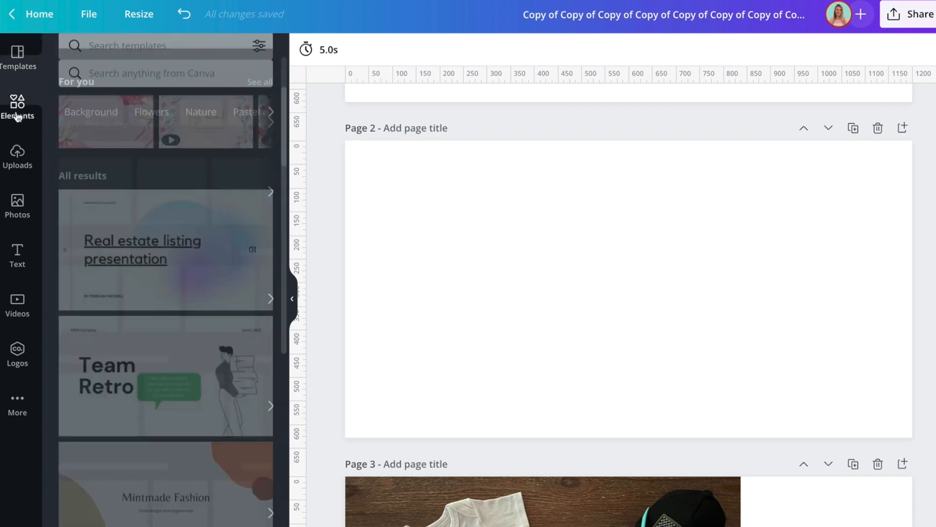
left_click(75, 58)
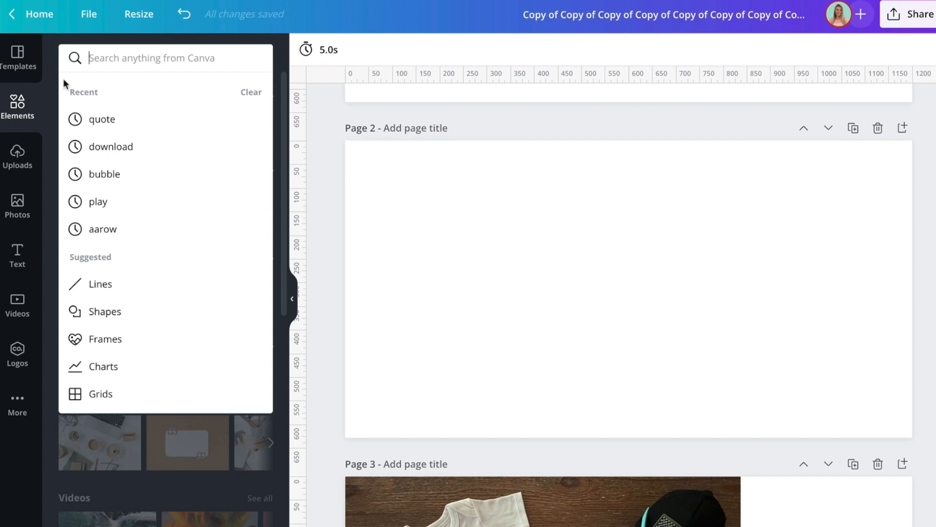
type("aaro")
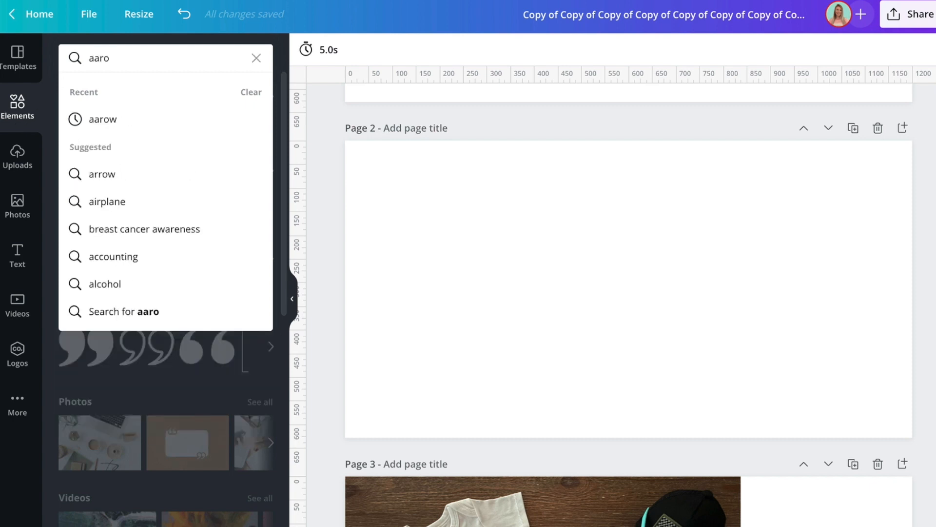
type("w")
key("Return")
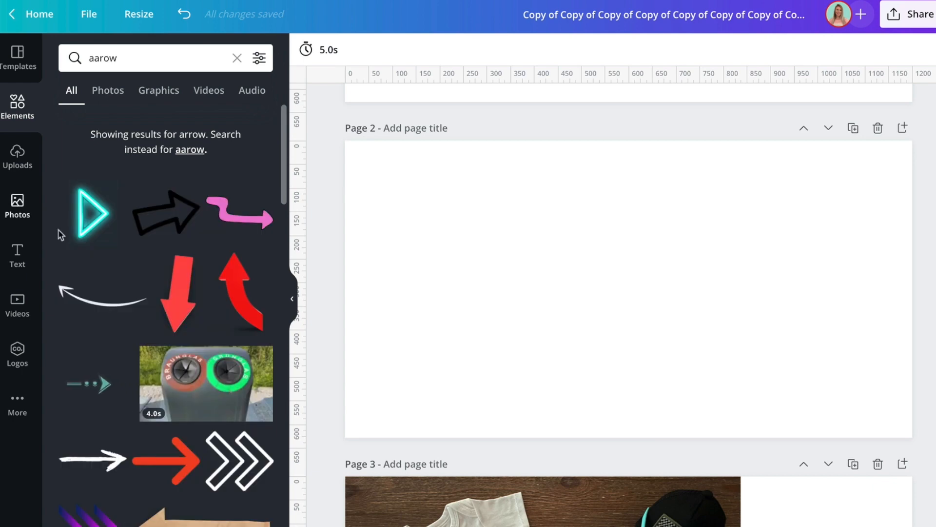
Step: Add the curved red 3D arrow graphic from the search results to the blank page 2
scroll(116, 293, "down", 15)
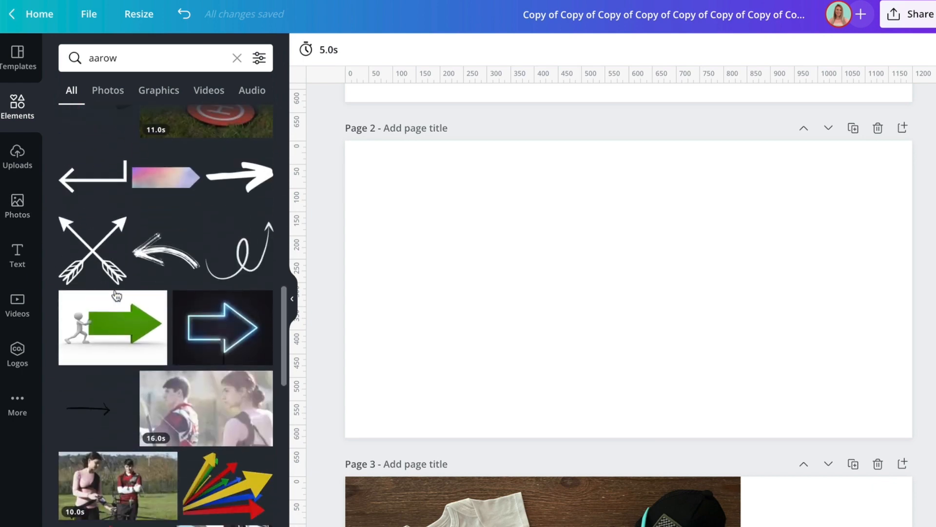
scroll(116, 295, "down", 8)
scroll(116, 295, "up", 15)
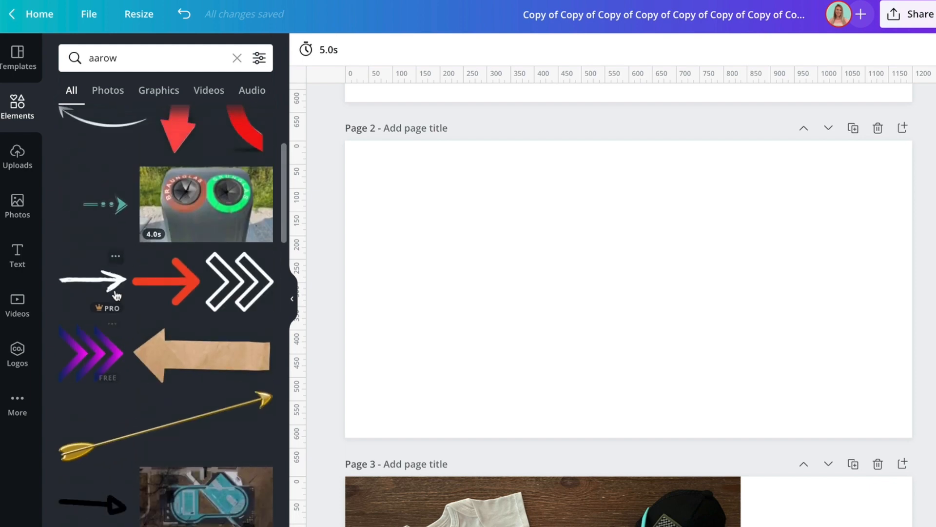
scroll(116, 295, "up", 5)
left_click(243, 299)
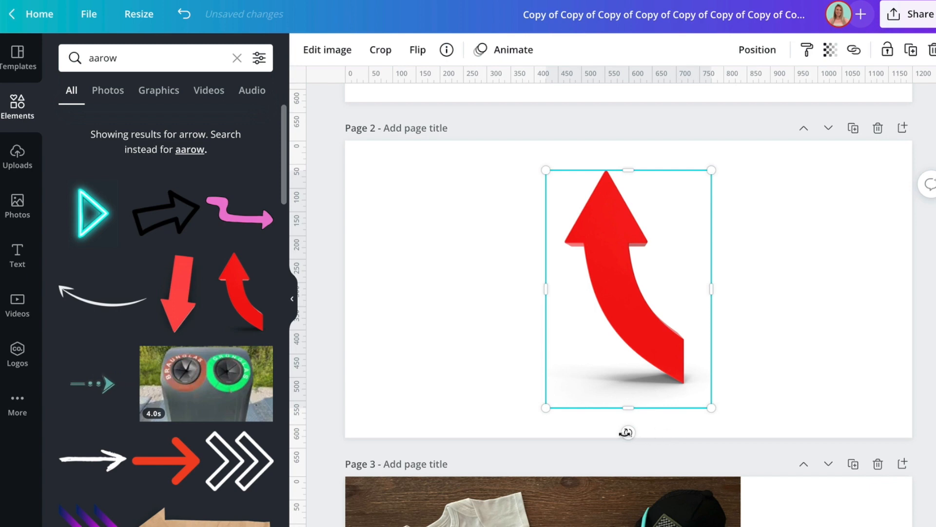
Step: Rotate the red arrow a quarter turn counterclockwise so that it points left, and deselect it
left_click_drag(627, 432, 904, 318)
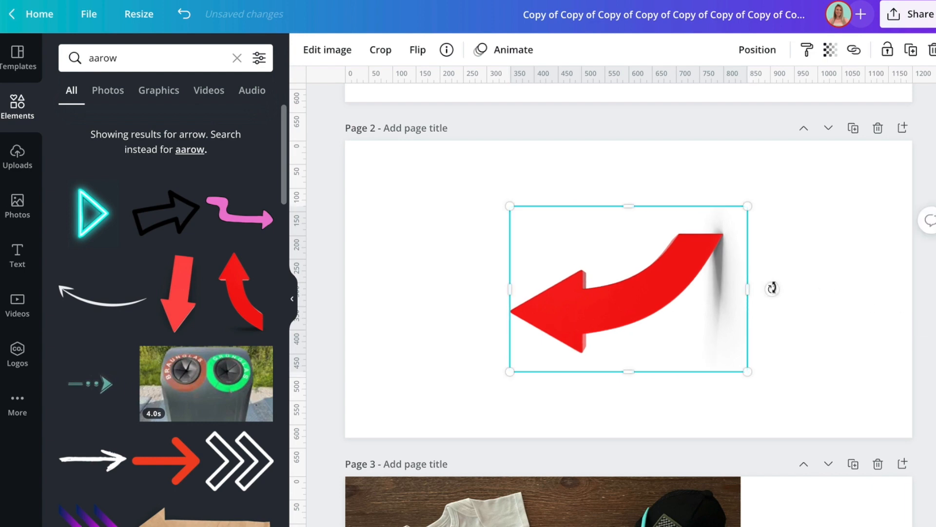
left_click_drag(773, 288, 806, 289)
left_click(373, 302)
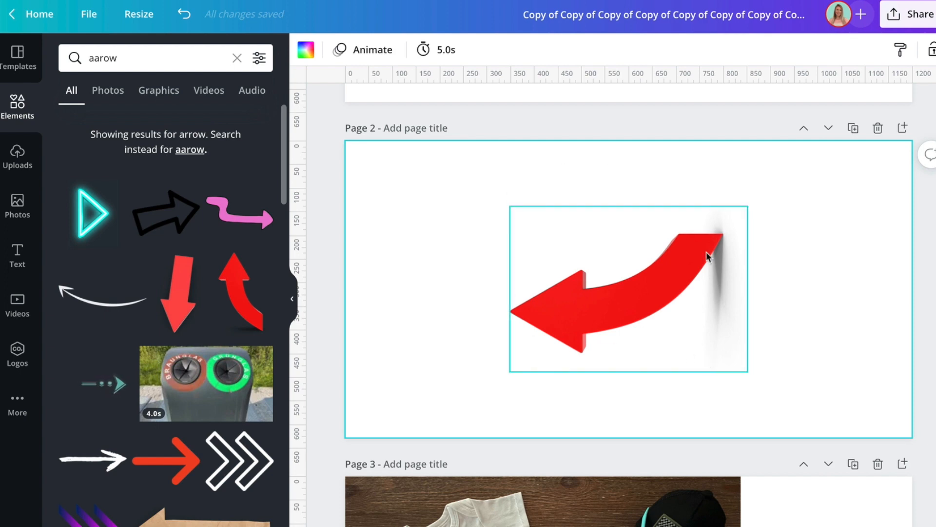
left_click(930, 300)
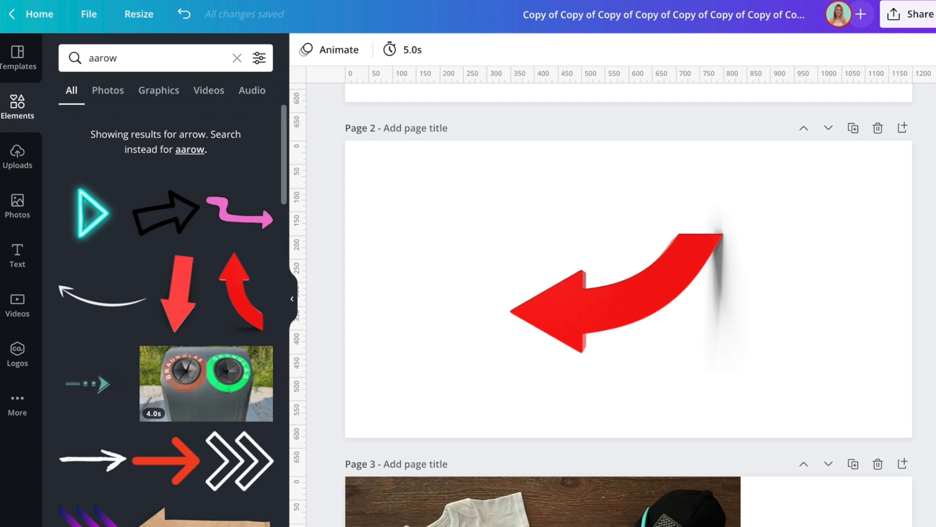
Step: Download only page 2 as a PNG with a transparent background
left_click(905, 22)
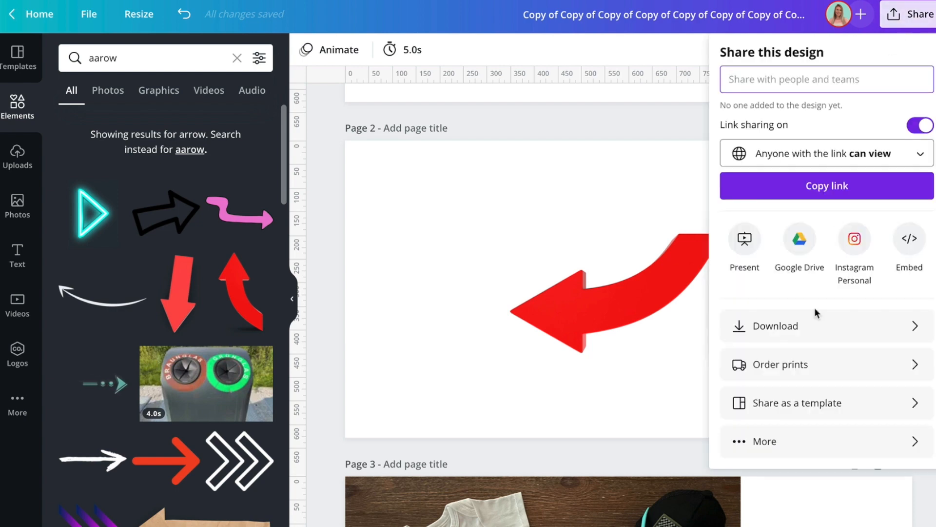
left_click(811, 327)
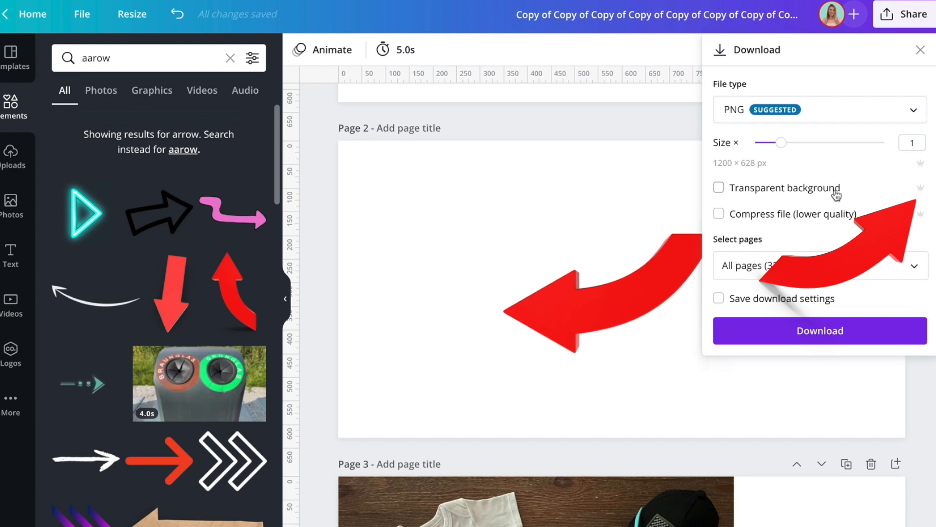
left_click(814, 192)
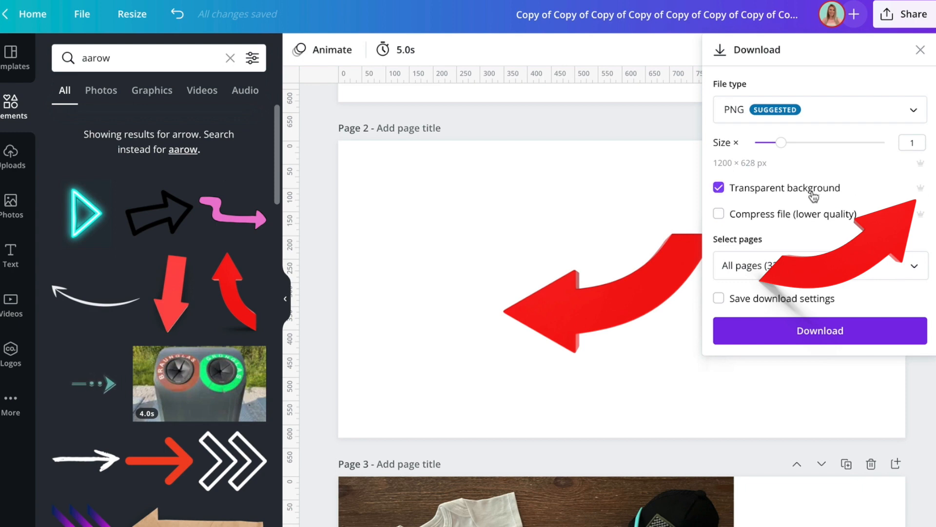
left_click(805, 271)
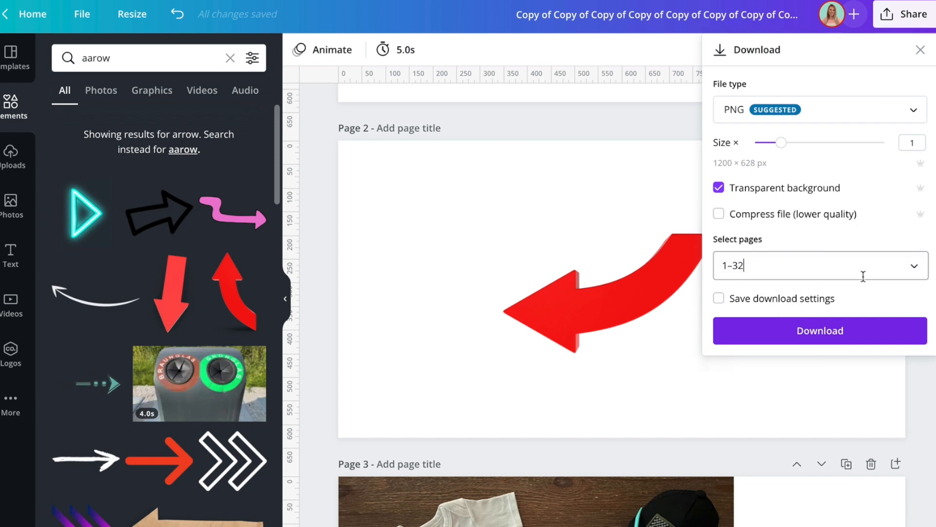
left_click(805, 317)
left_click(807, 384)
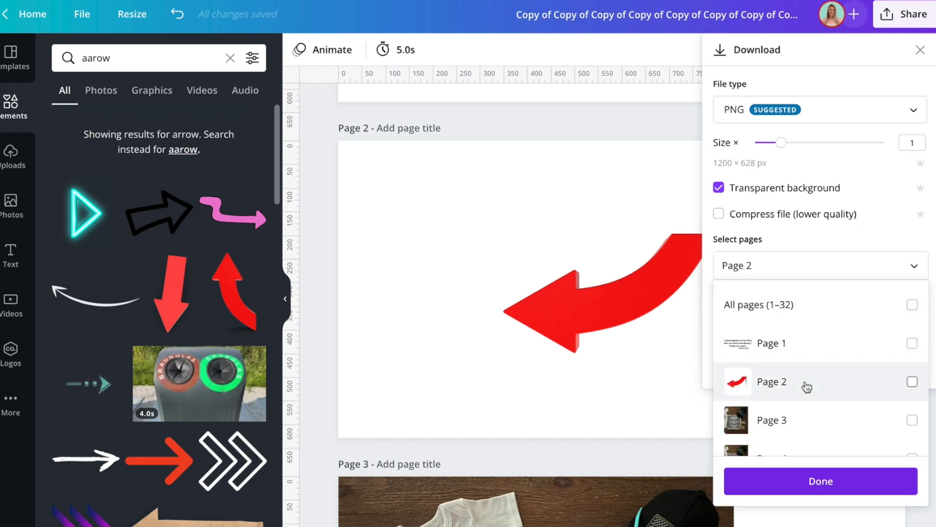
left_click(821, 483)
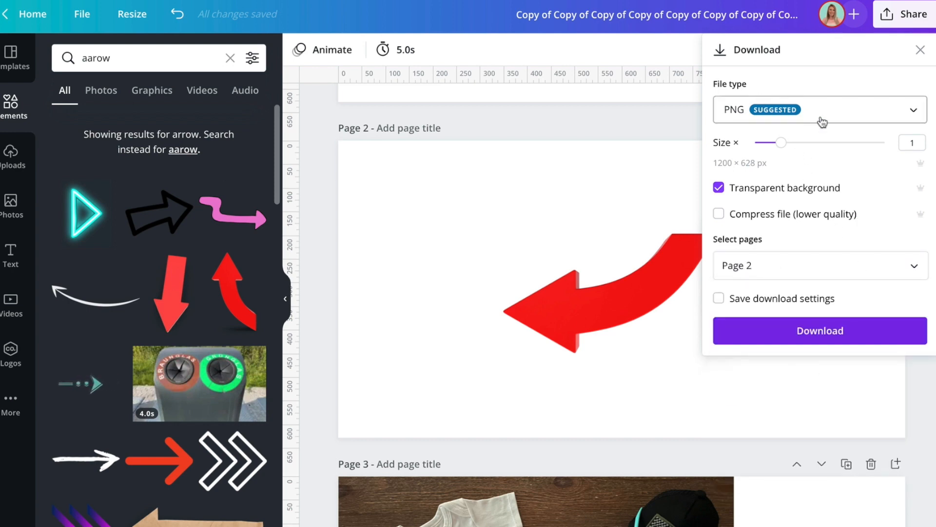
left_click(813, 330)
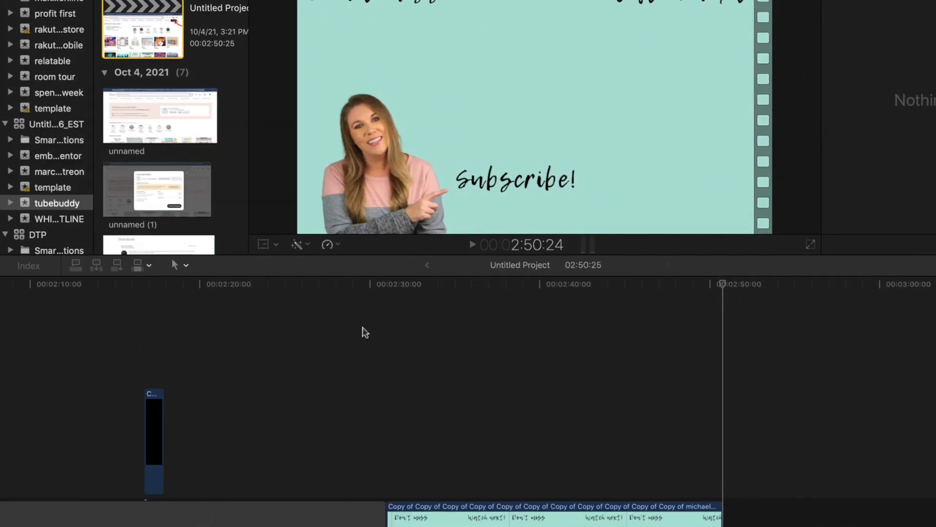
Step: In the Final Cut Pro project timeline, place the playhead at 1:35:25, between the existing red arrow overlays
scroll(282, 361, "left", 10)
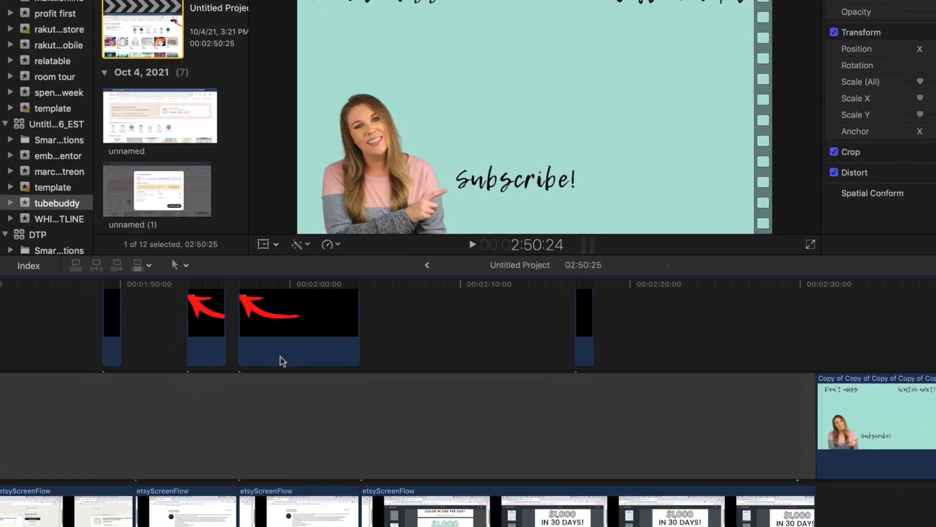
scroll(281, 361, "left", 8)
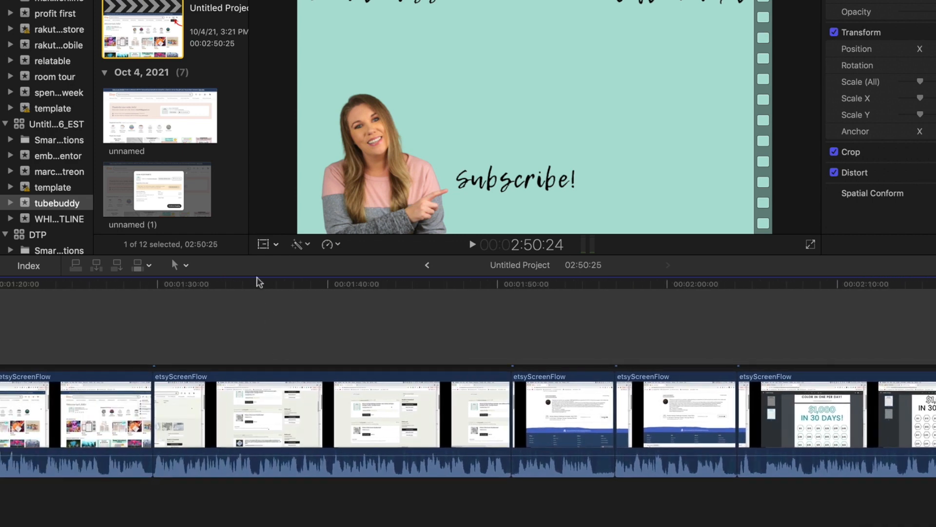
left_click(257, 283)
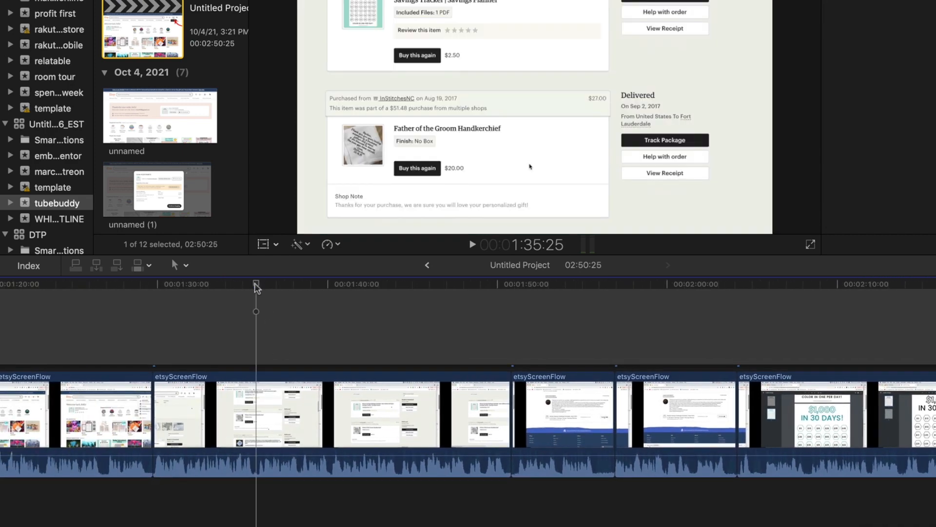
scroll(264, 296, "left", 5)
scroll(264, 295, "up", 3)
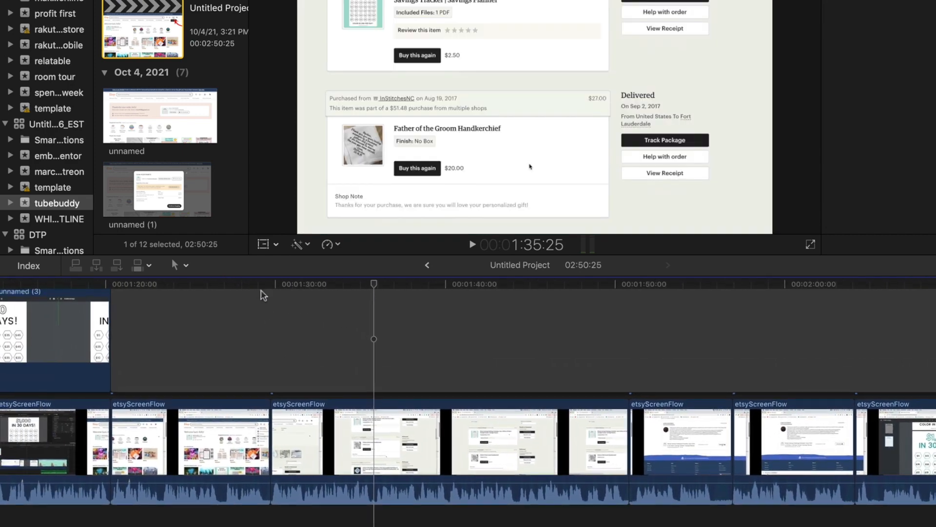
scroll(261, 291, "right", 3)
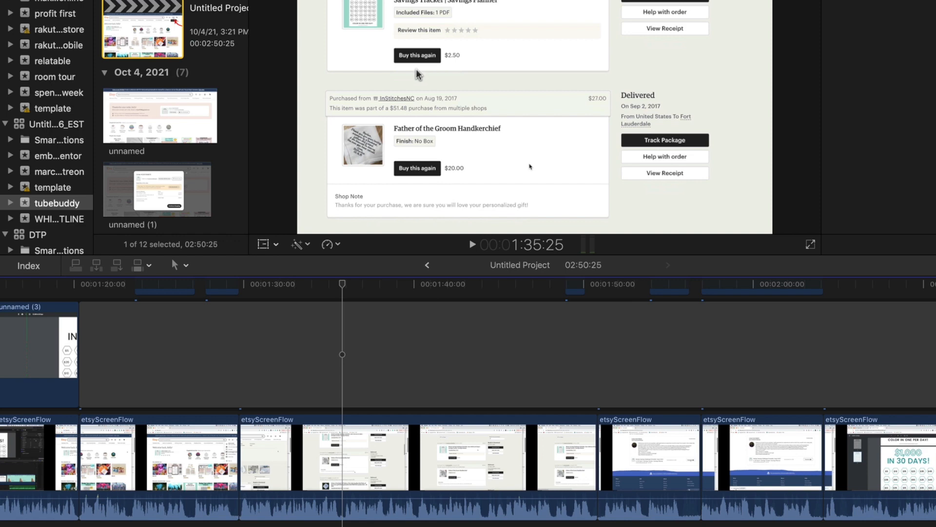
scroll(364, 372, "up", 4)
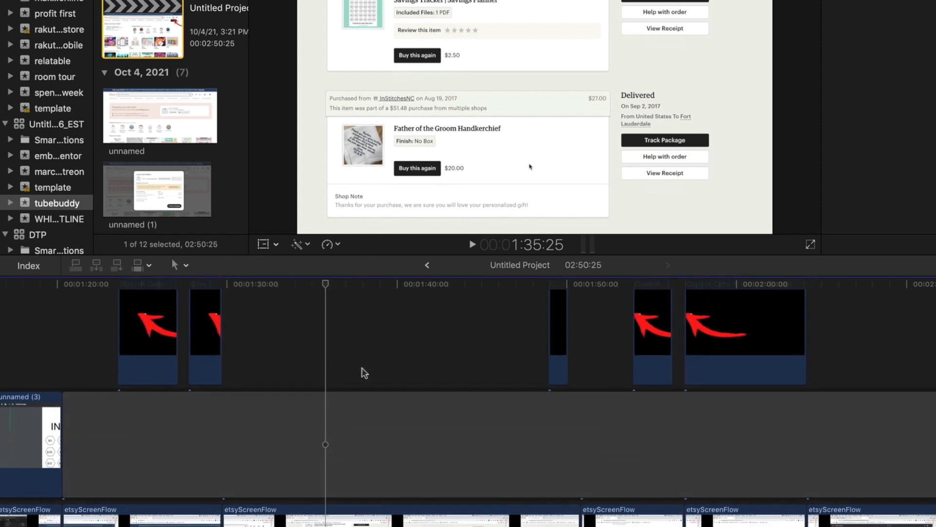
Step: Insert the newly downloaded transparent arrow PNG from the Downloads folder into the Final Cut Pro timeline at the 1:35:25 playhead
key("super+Tab")
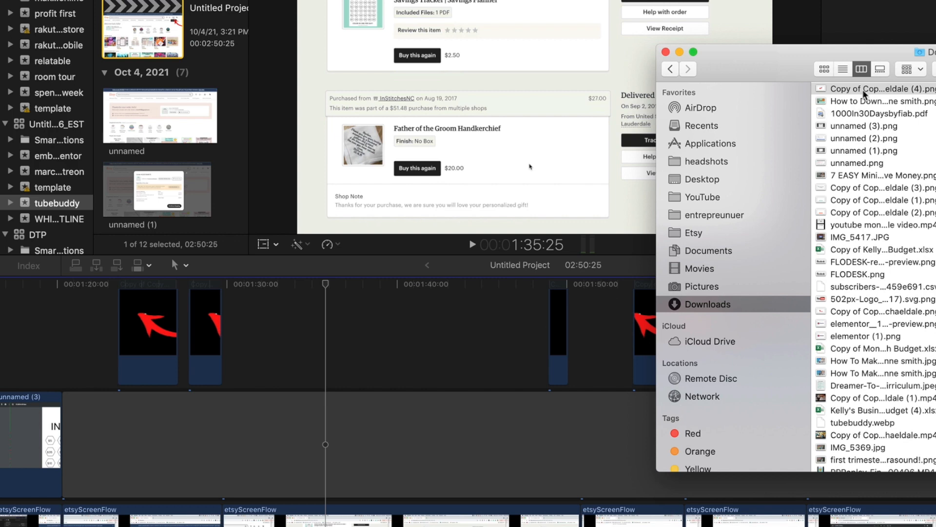
left_click_drag(864, 95, 335, 330)
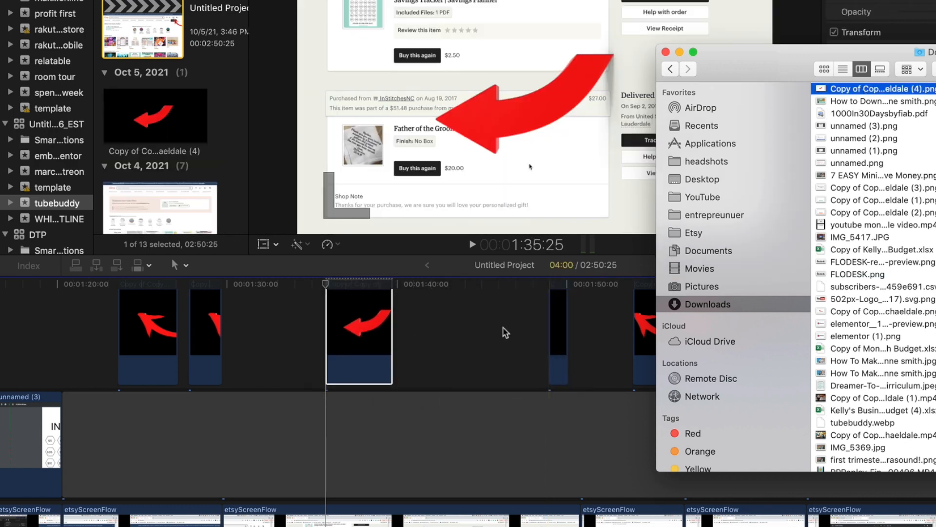
left_click(365, 268)
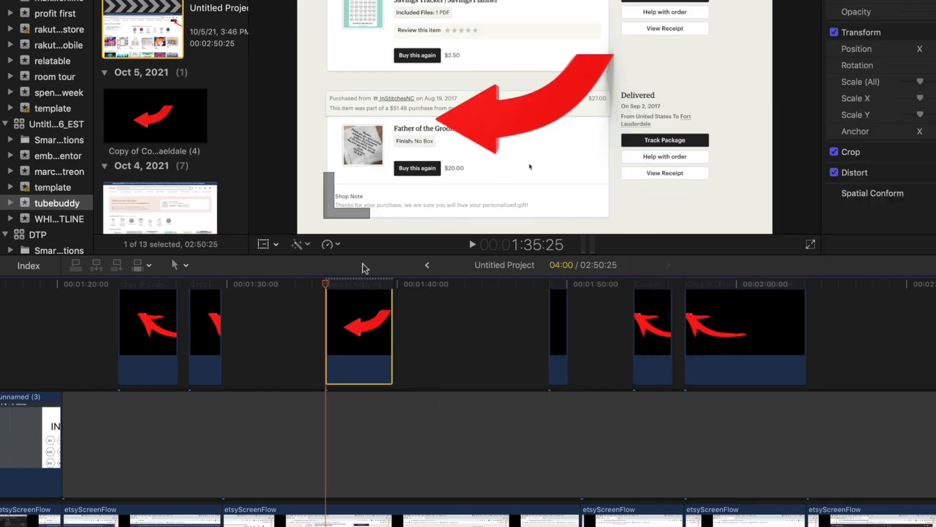
Step: At about 1:37:02, shrink the new arrow overlay to about a third and angle it just below the handkerchief's "Buy this again" button
left_click(347, 287)
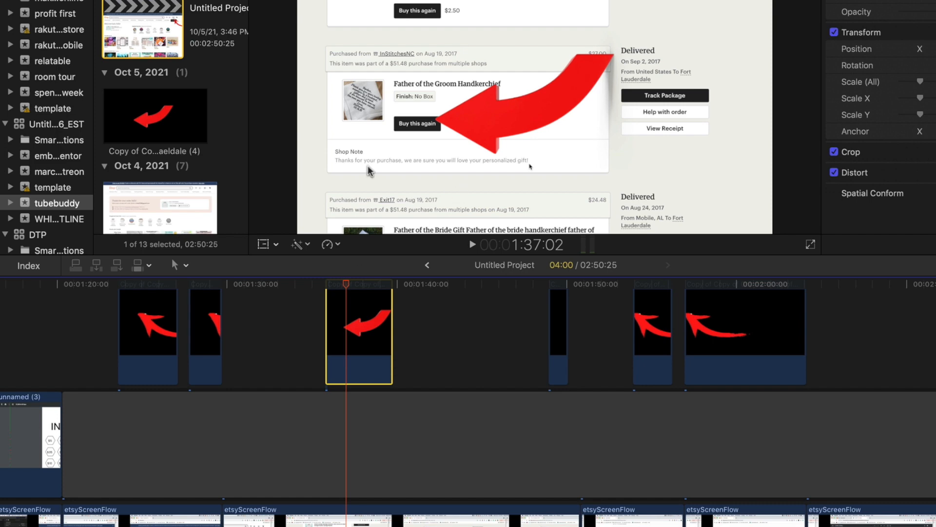
key("shift+t")
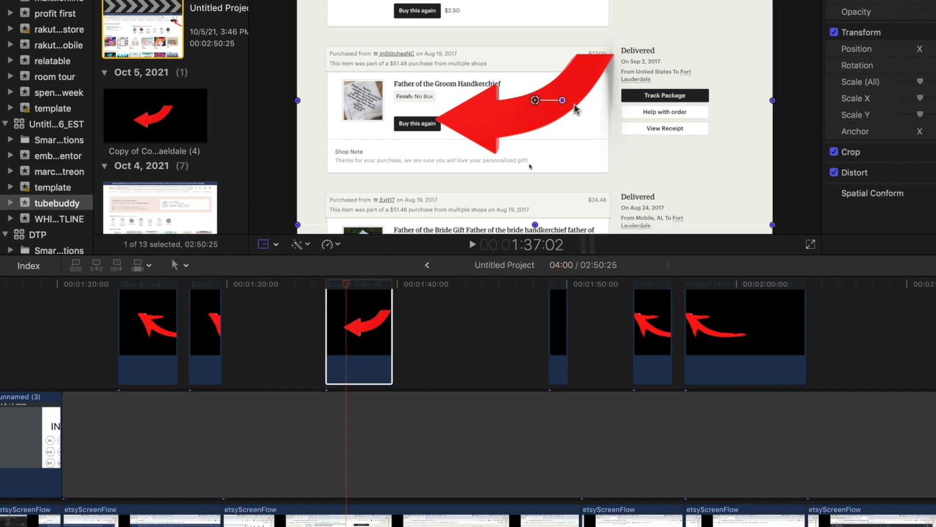
left_click_drag(593, 89, 608, 119)
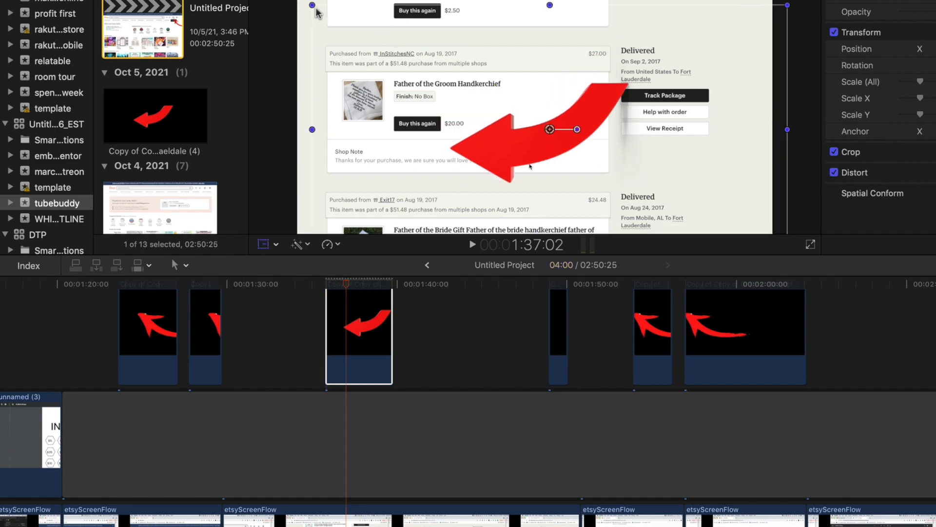
left_click_drag(312, 7, 474, 90)
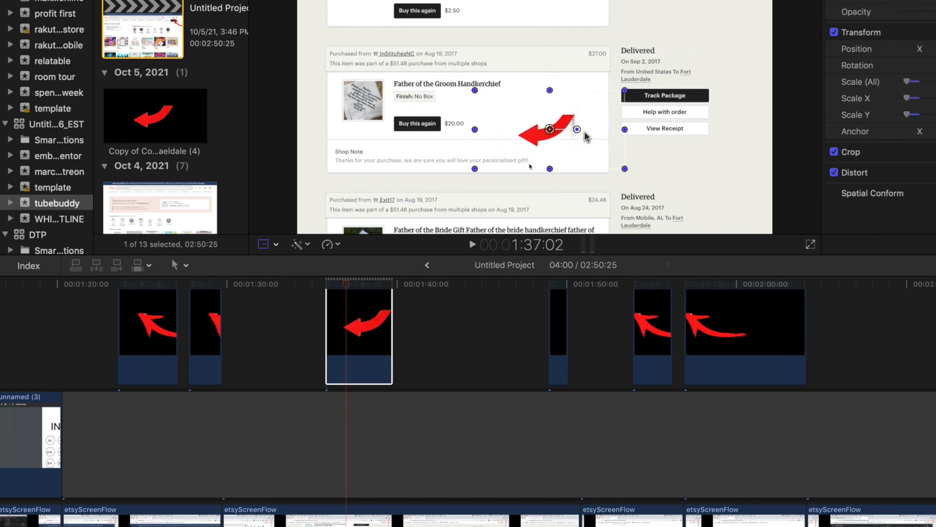
left_click_drag(587, 136, 451, 195)
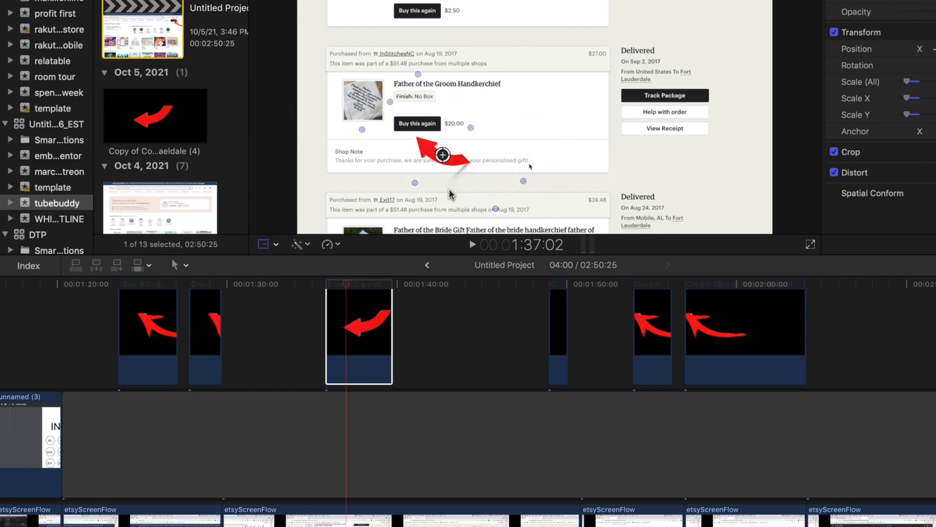
Step: Play the project from 1:34:25 to preview the new arrow overlay appearing over the footage
left_click(308, 334)
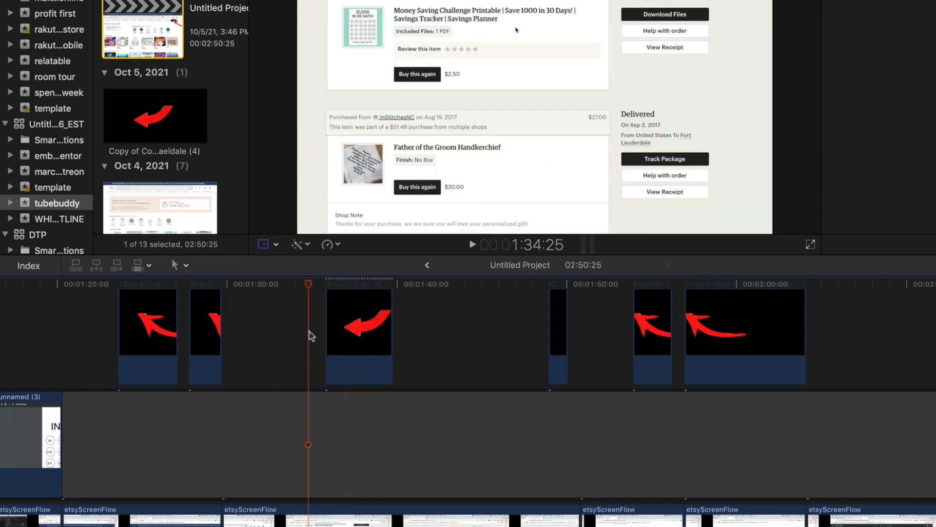
key("space")
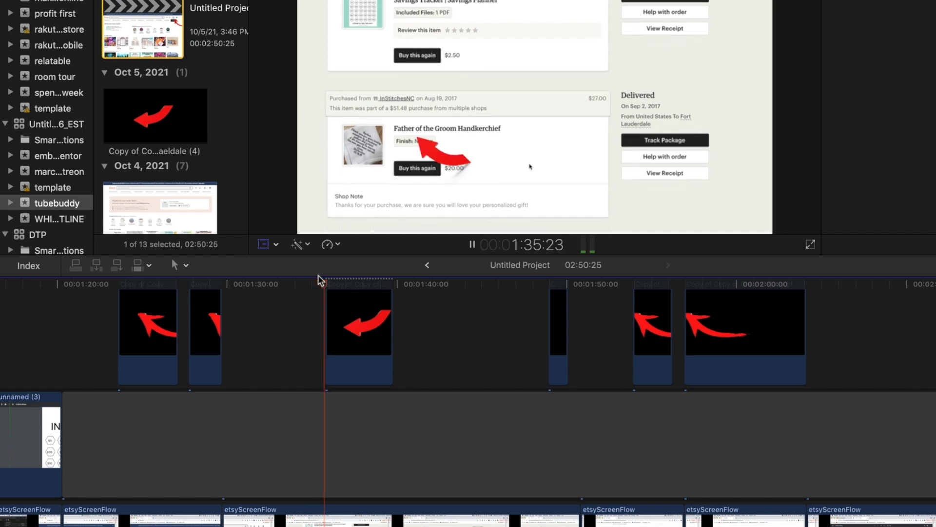
key("space")
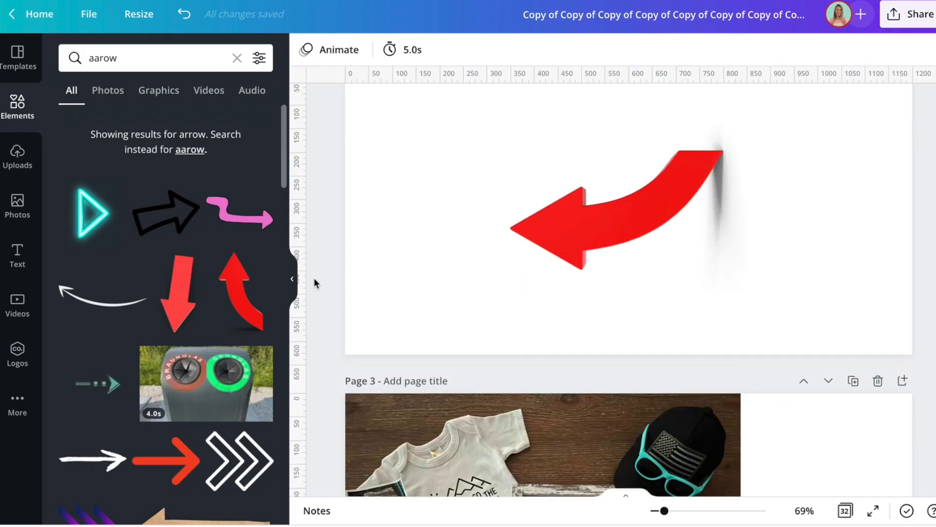
Step: Switch to the Canva design and delete the red arrow from page 2
scroll(314, 277, "down", 6)
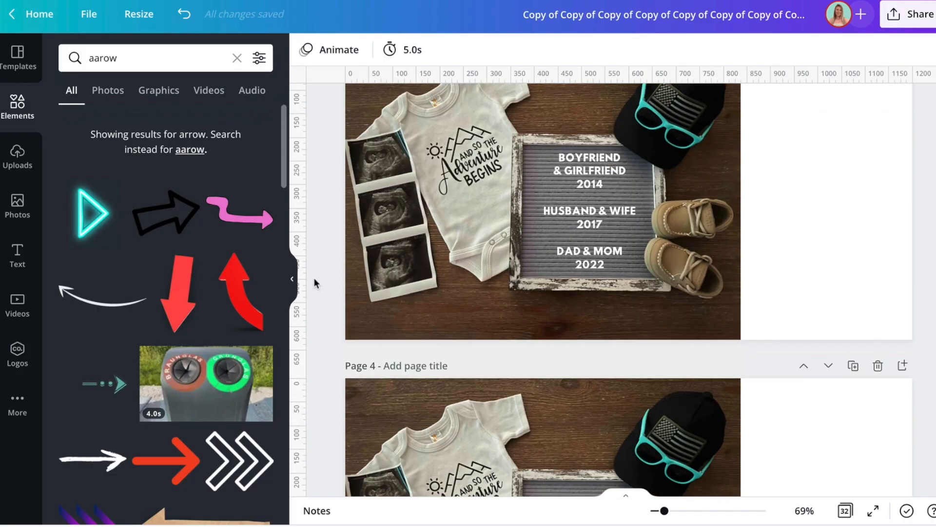
scroll(314, 277, "up", 12)
scroll(314, 277, "down", 4)
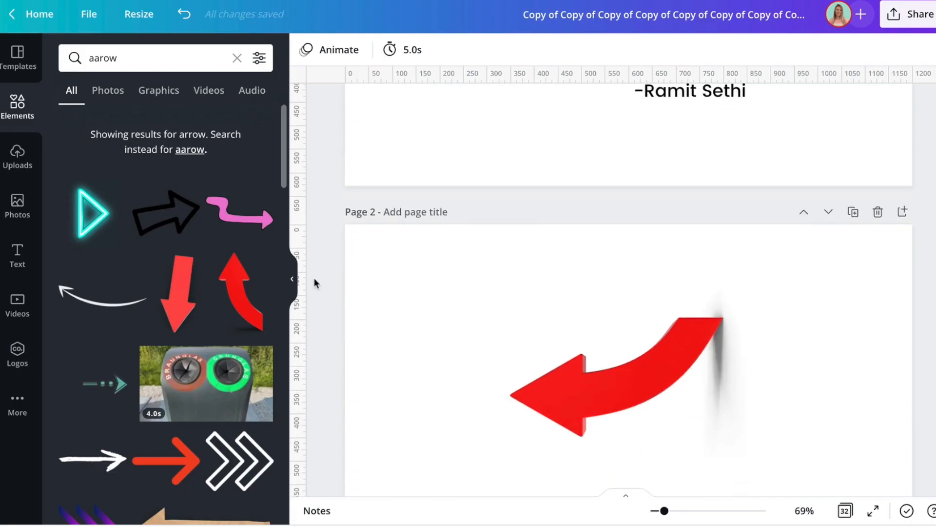
scroll(314, 277, "down", 3)
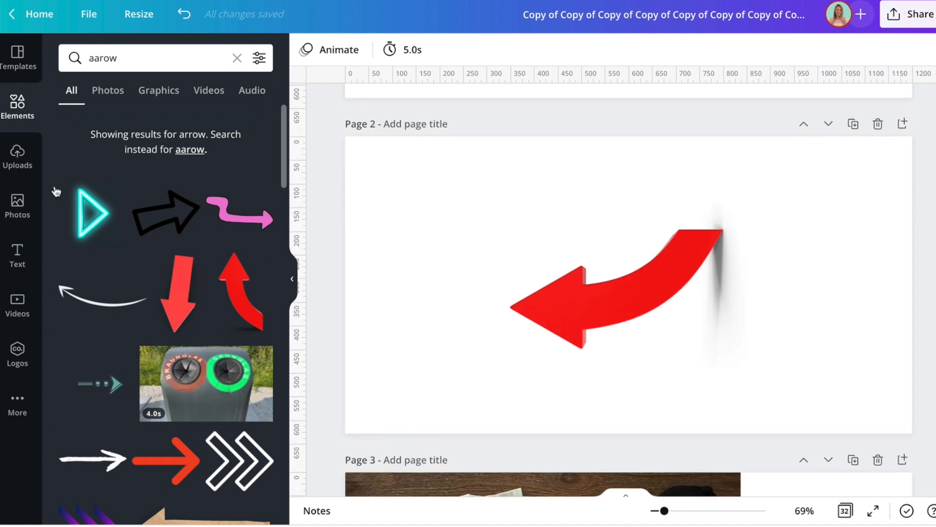
left_click(587, 295)
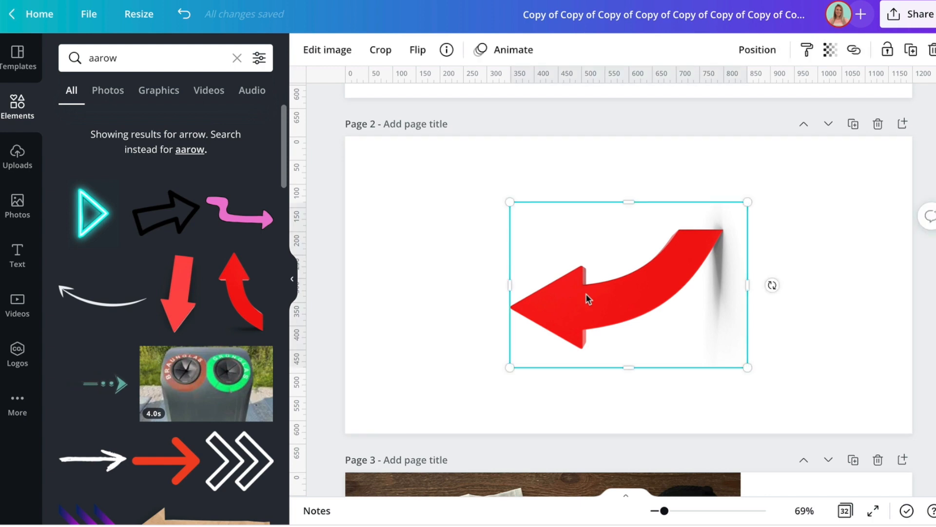
key("Delete")
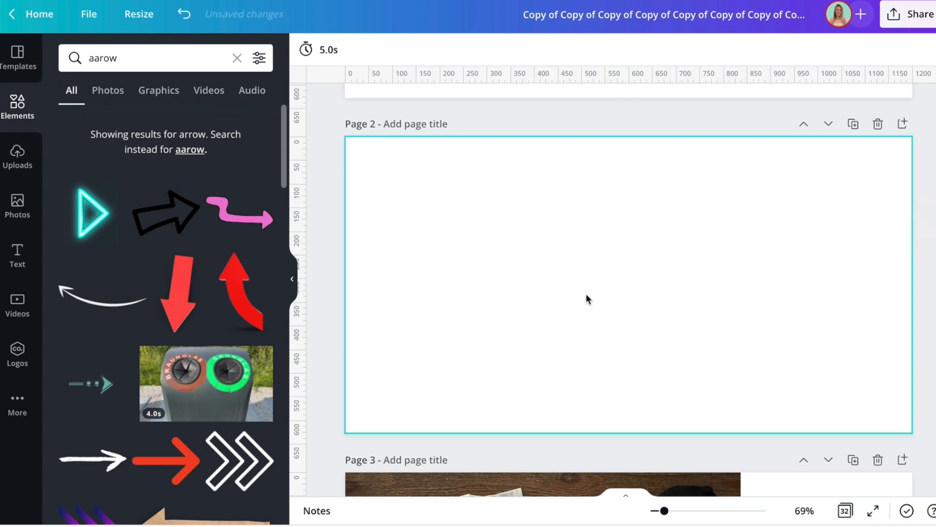
Step: Browse the stock photo library and search it for "money"
left_click(10, 209)
scroll(79, 253, "down", 10)
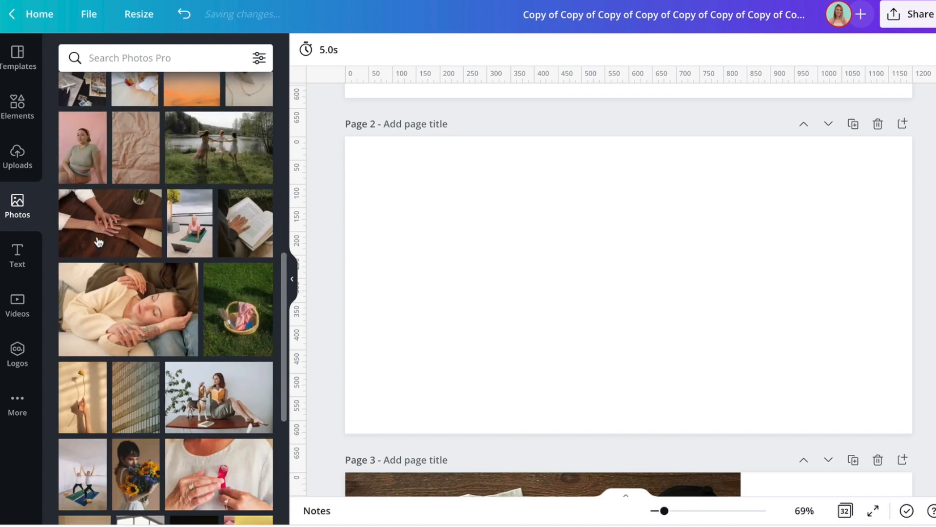
scroll(122, 299, "down", 8)
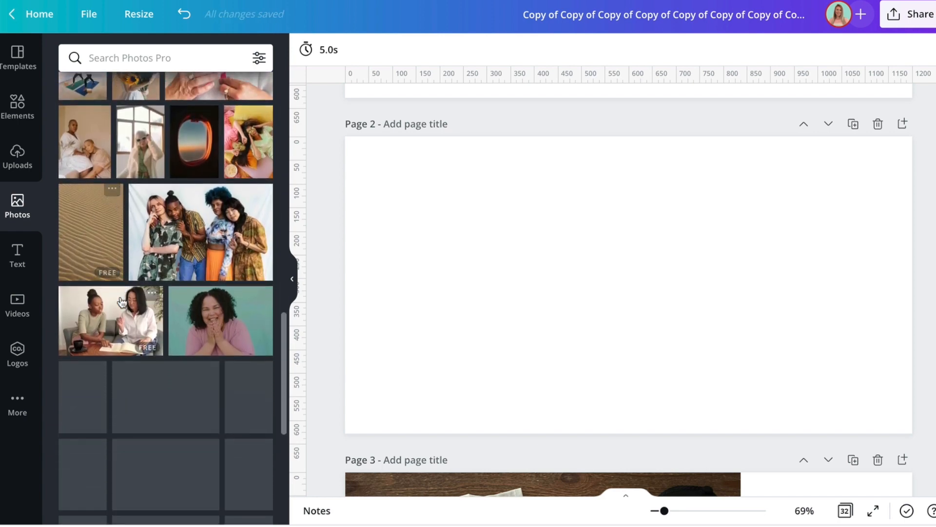
scroll(122, 301, "down", 10)
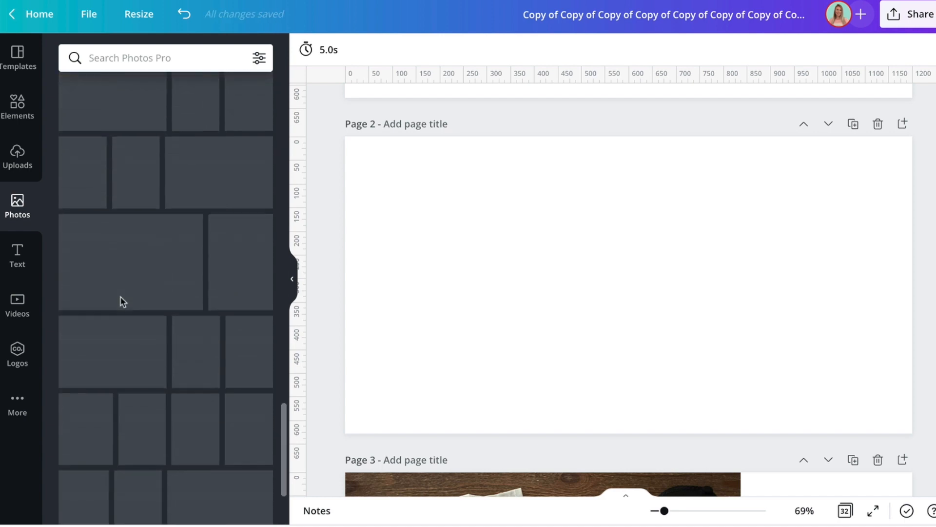
scroll(121, 300, "up", 15)
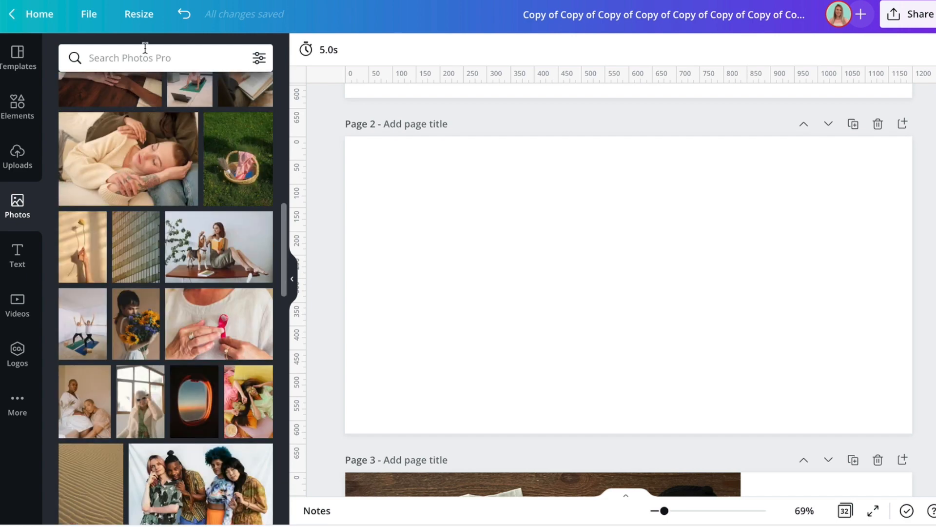
left_click(142, 58)
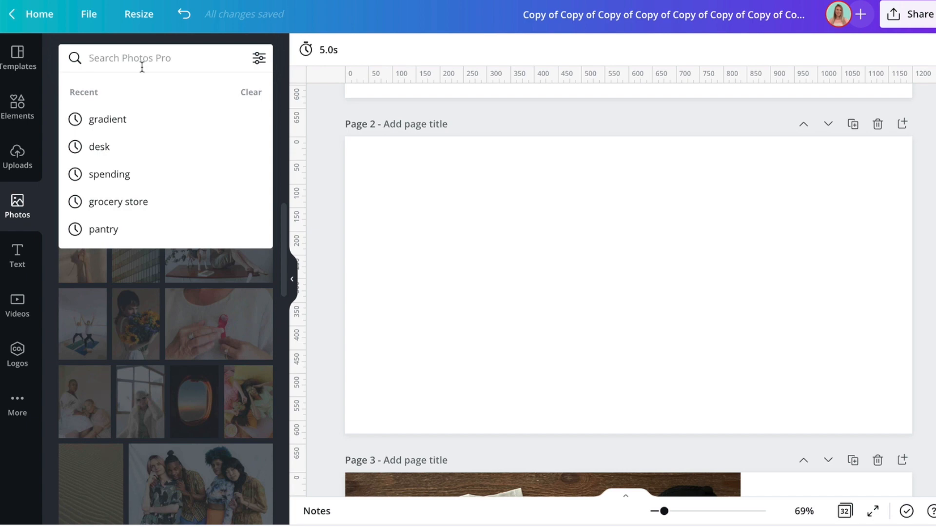
type("money")
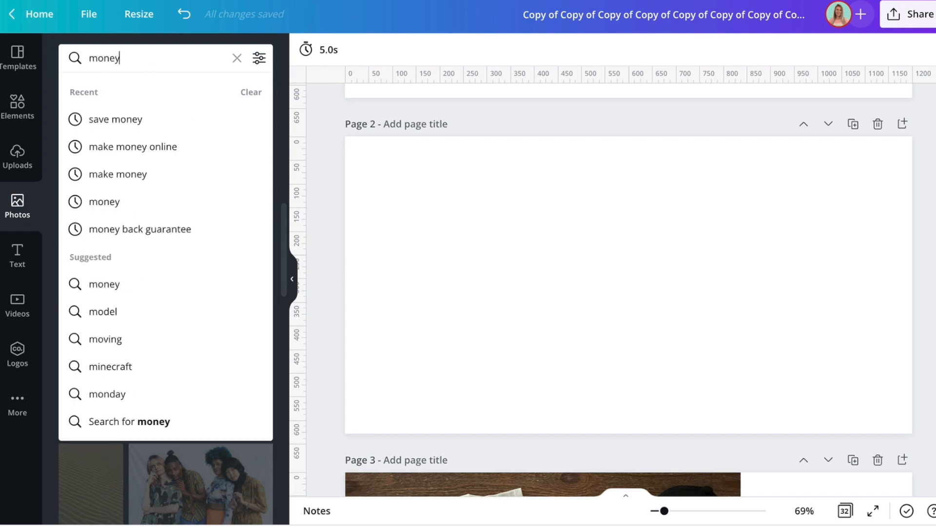
key("Return")
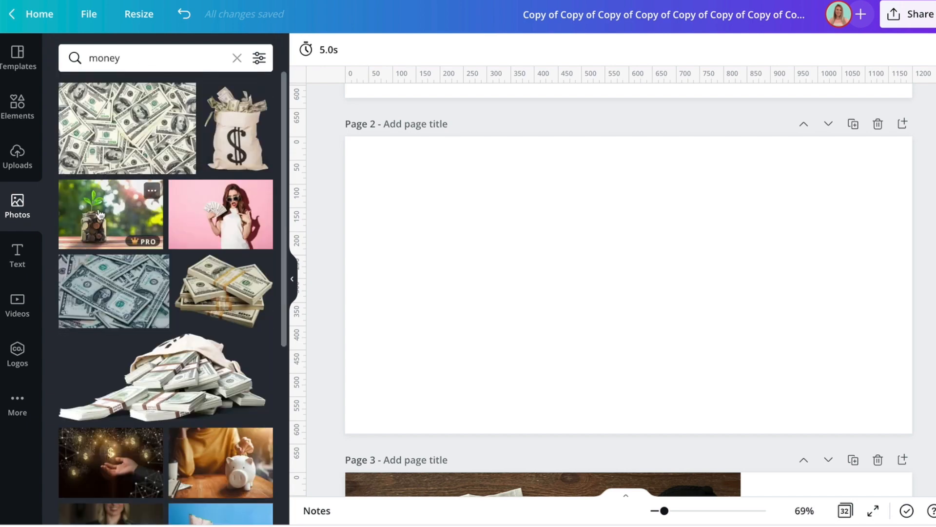
Step: Add the photo of hands counting dollar bills to page 2, aligned to the upper-left corner and enlarged to full page height
scroll(99, 219, "down", 2)
scroll(99, 219, "down", 7)
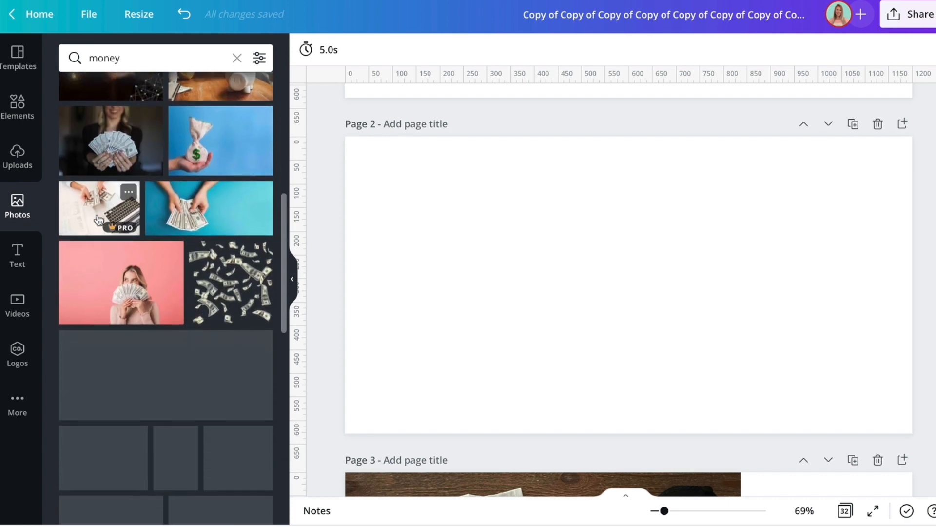
scroll(167, 270, "down", 5)
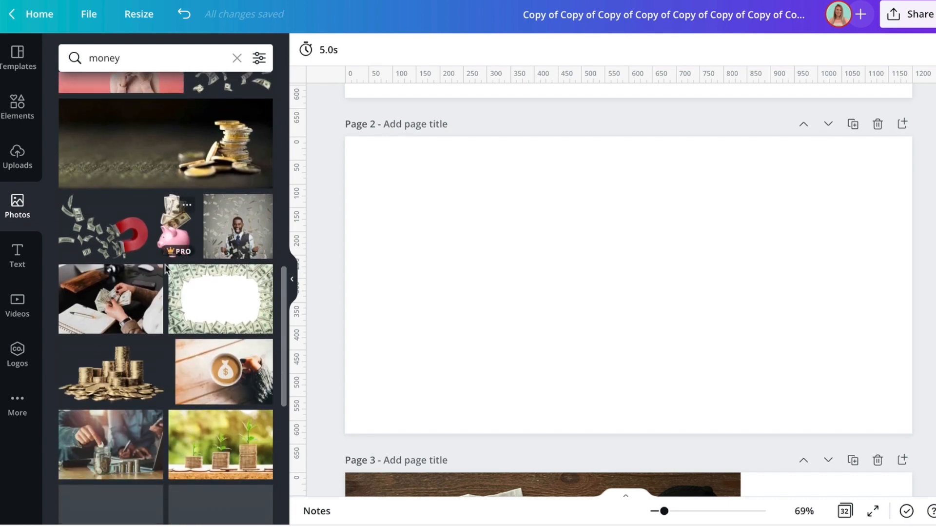
left_click(141, 288)
left_click_drag(677, 291, 572, 262)
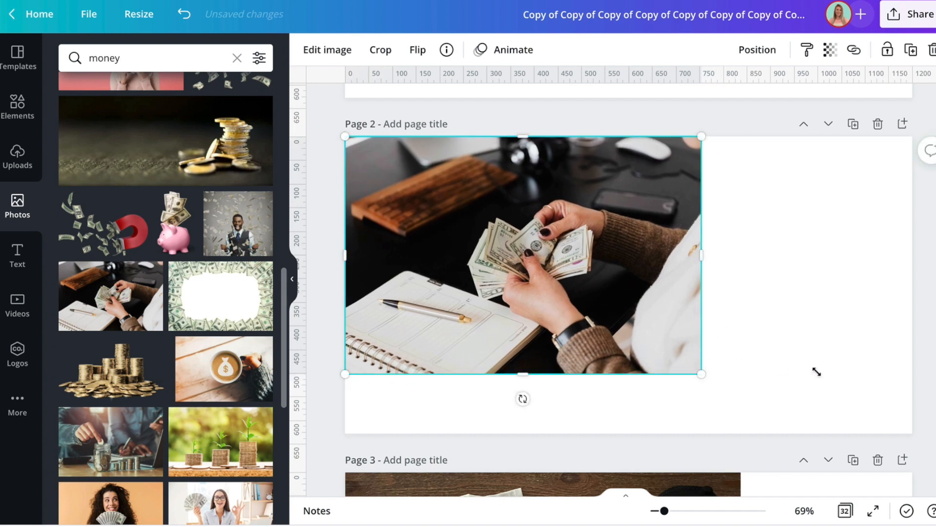
left_click_drag(816, 372, 835, 350)
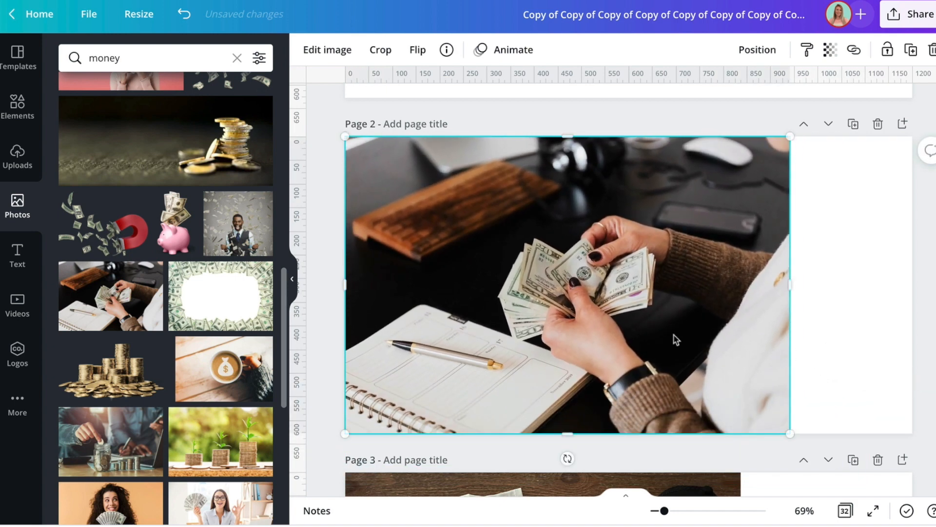
scroll(141, 327, "down", 6)
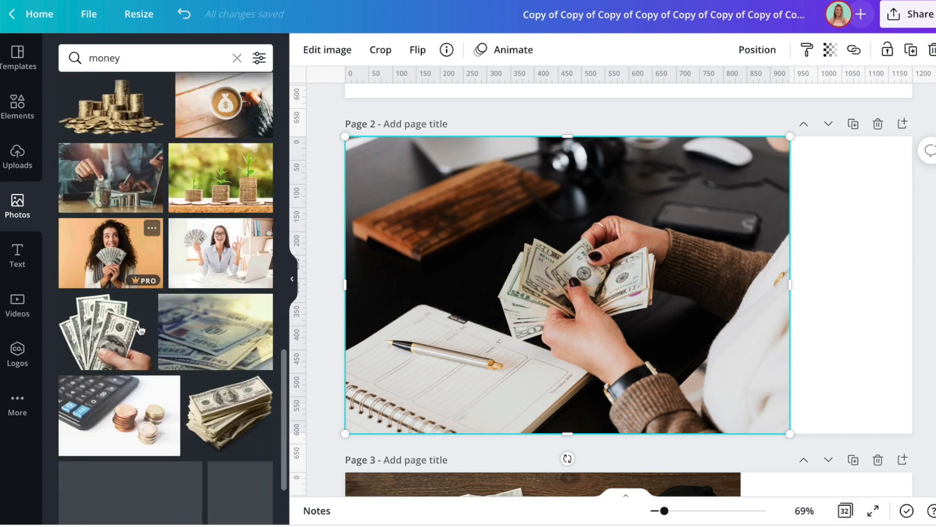
left_click(110, 138)
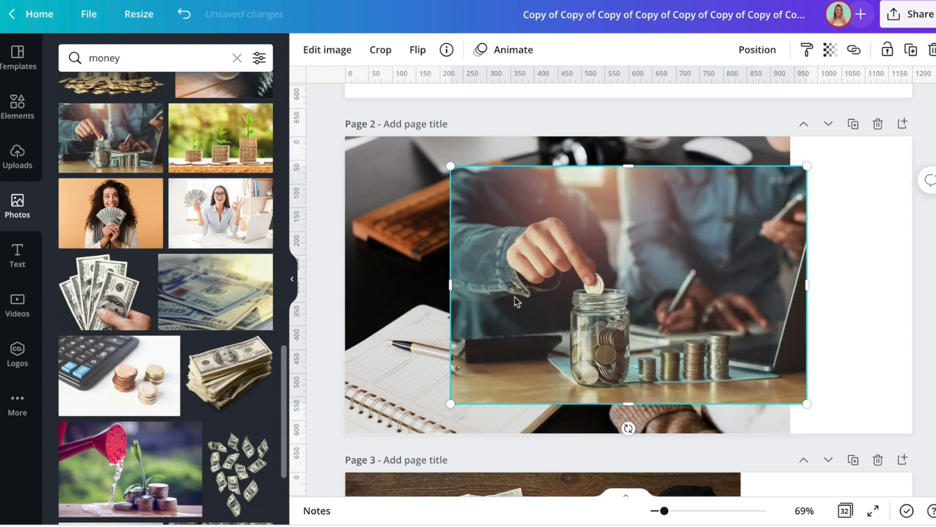
key("Delete")
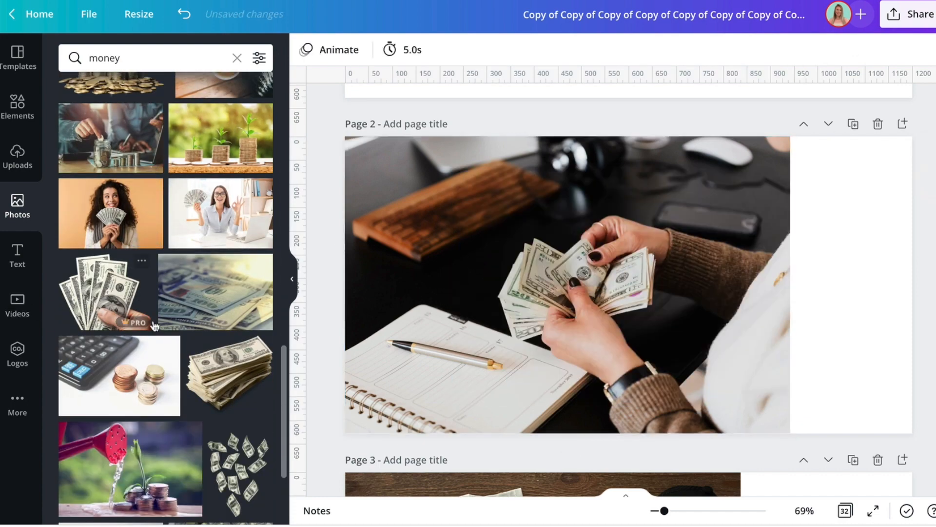
Step: Browse more of the money photos and replace the photo search with "family"
scroll(163, 323, "down", 10)
scroll(163, 323, "down", 6)
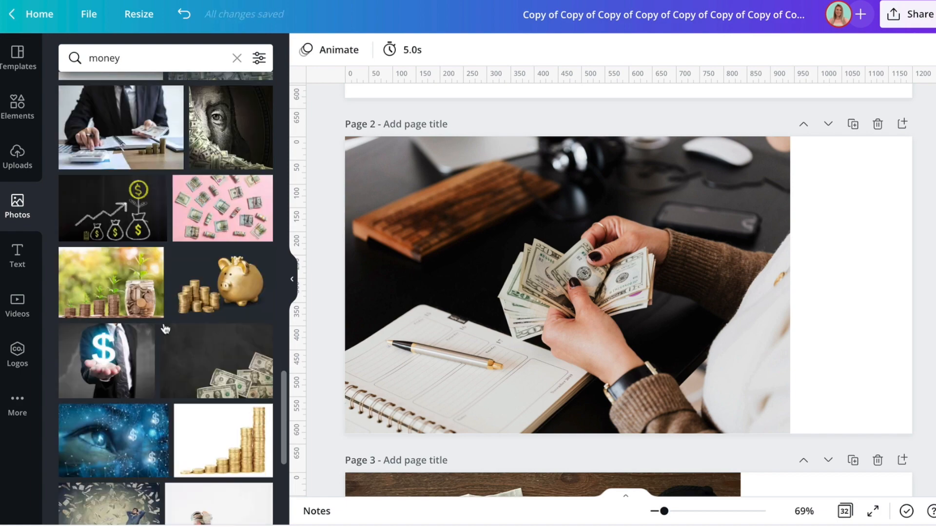
scroll(163, 325, "down", 4)
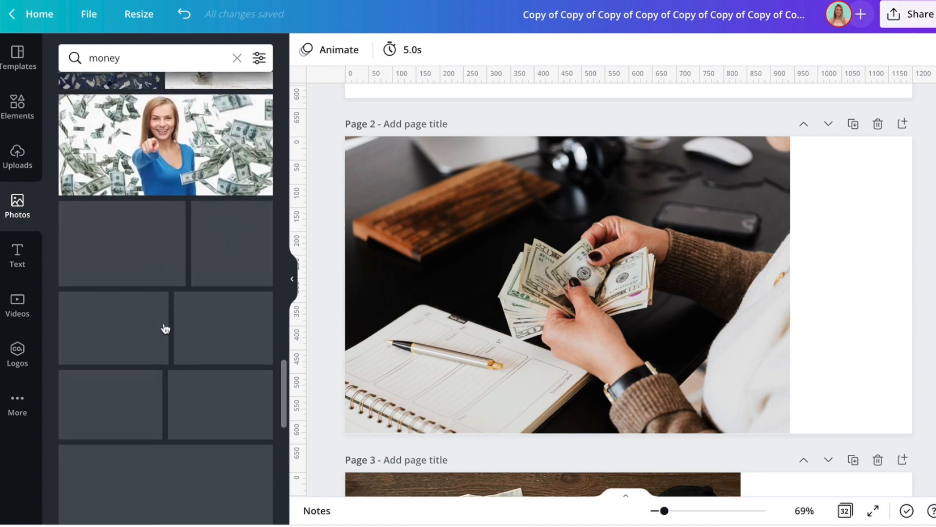
left_click(237, 58)
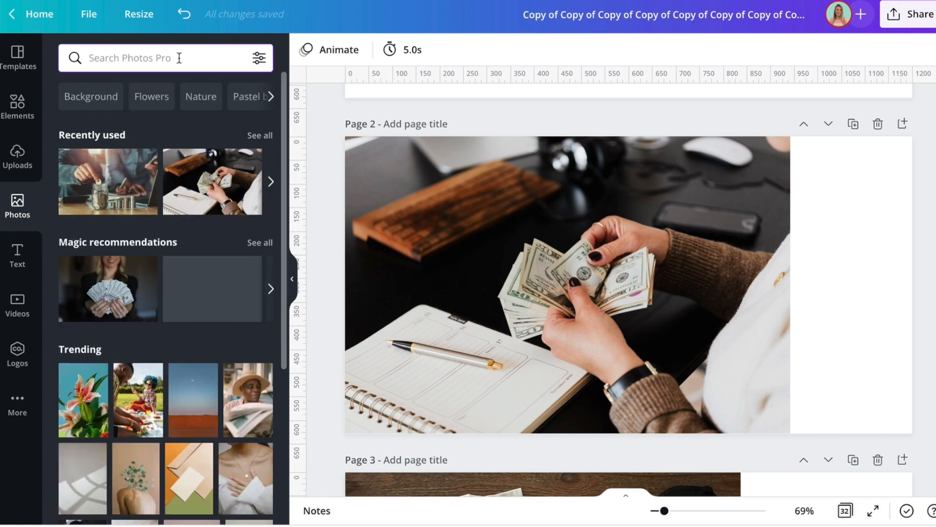
type("family")
key("Return")
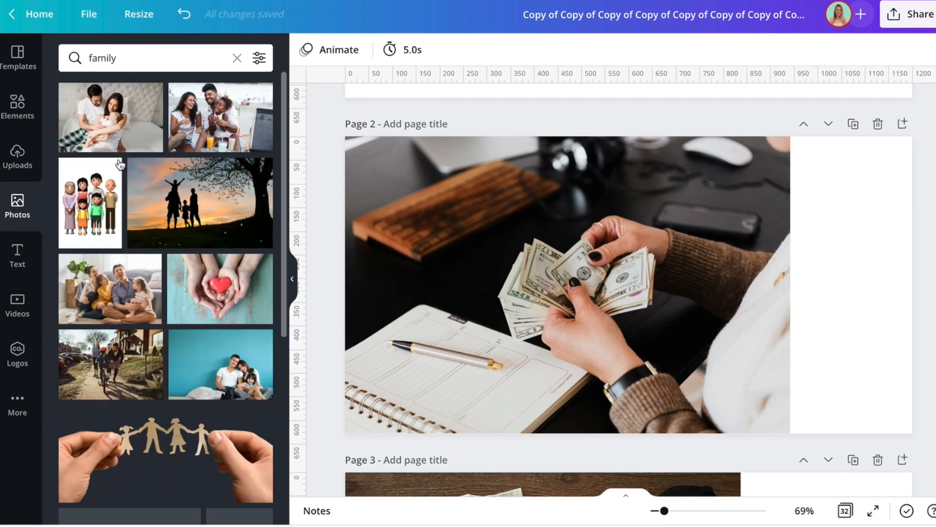
scroll(108, 278, "down", 1)
Step: Replace page 2's money photo with the laughing family of four by the sofa, aligned to the page's upper-left corner at full page height
left_click(472, 294)
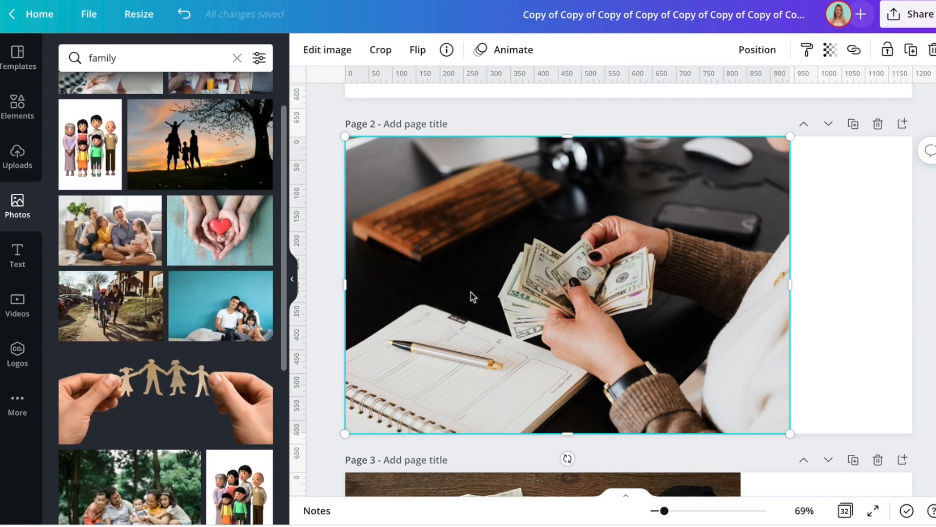
key("Delete")
left_click(152, 237)
left_click_drag(618, 322, 507, 291)
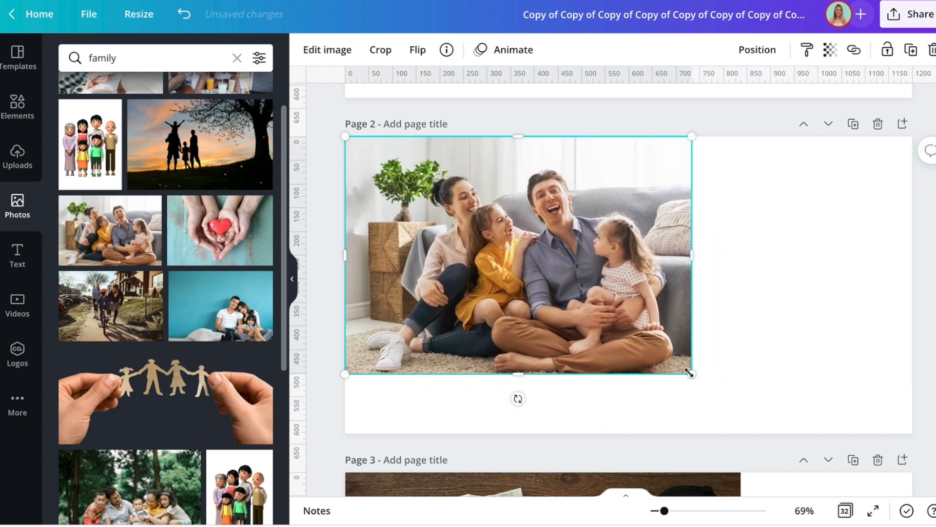
left_click_drag(690, 372, 778, 433)
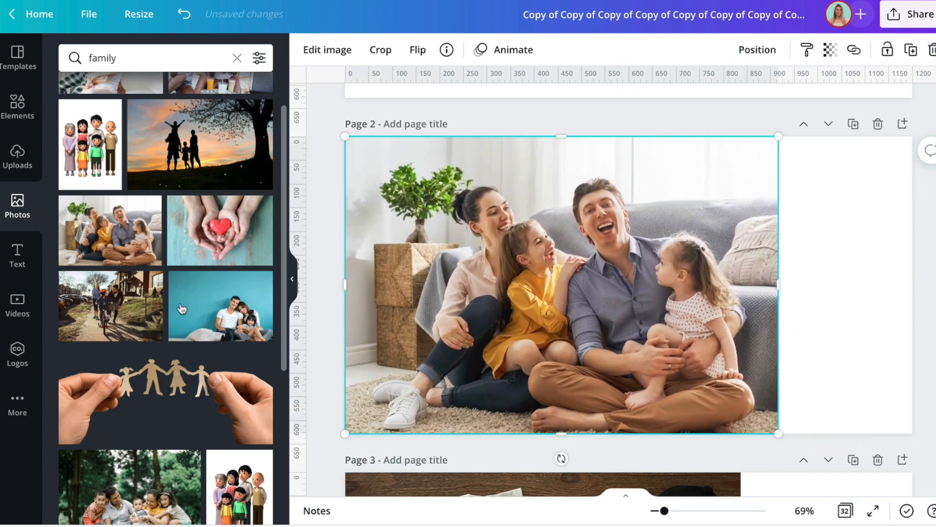
Step: Replace the family photo with the Aerial Shots bridge video, aligned to page 2's upper-left corner and enlarged to full page height
scroll(179, 307, "down", 15)
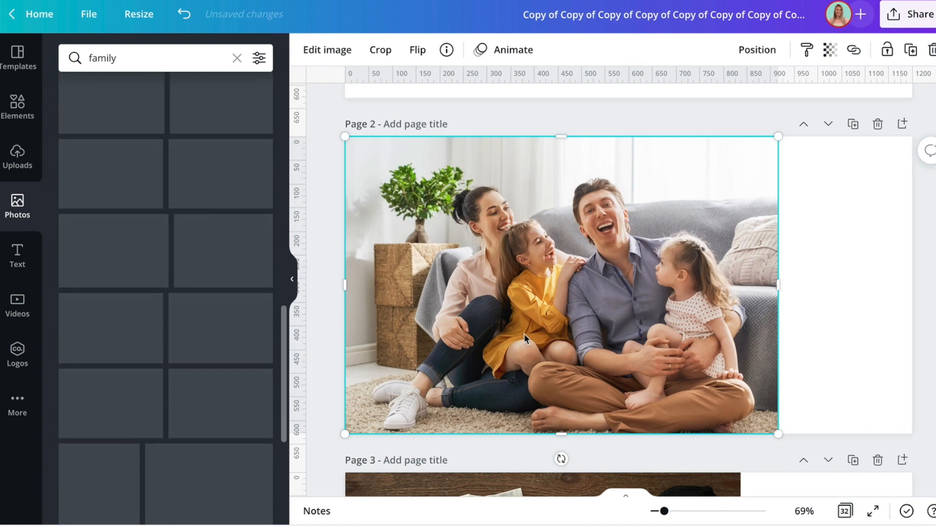
key("Delete")
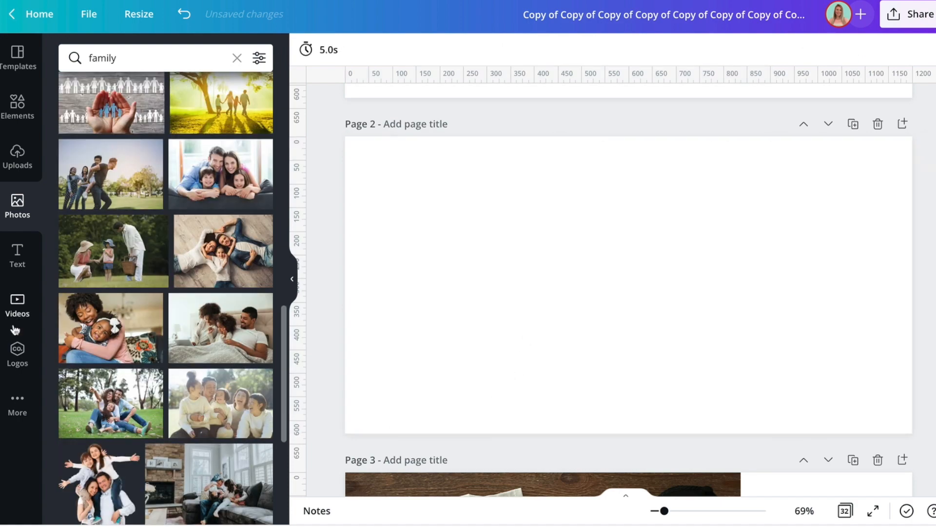
left_click(17, 305)
scroll(128, 268, "down", 2)
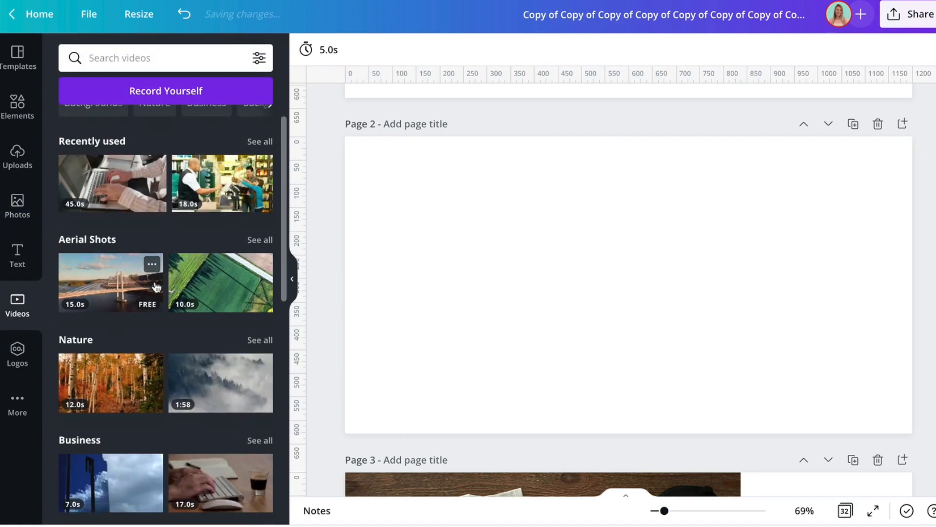
left_click_drag(532, 294, 472, 269)
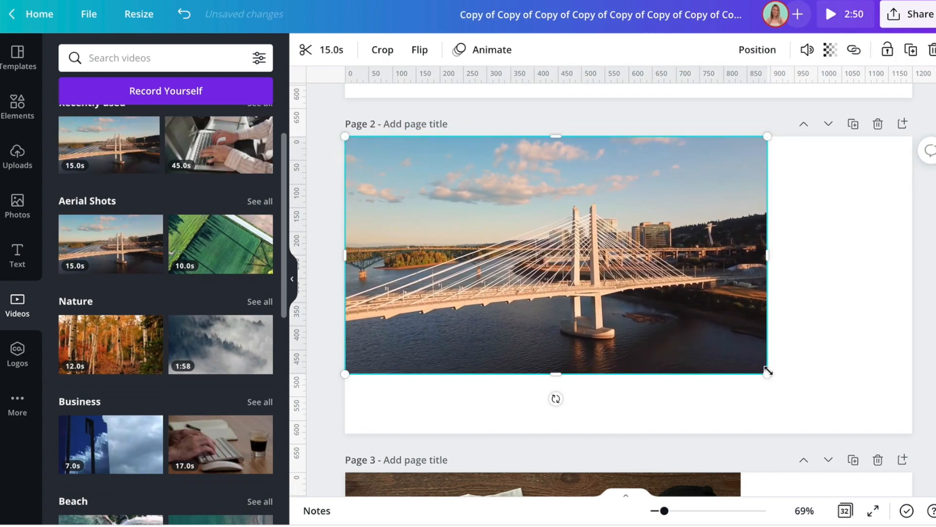
left_click_drag(767, 373, 882, 418)
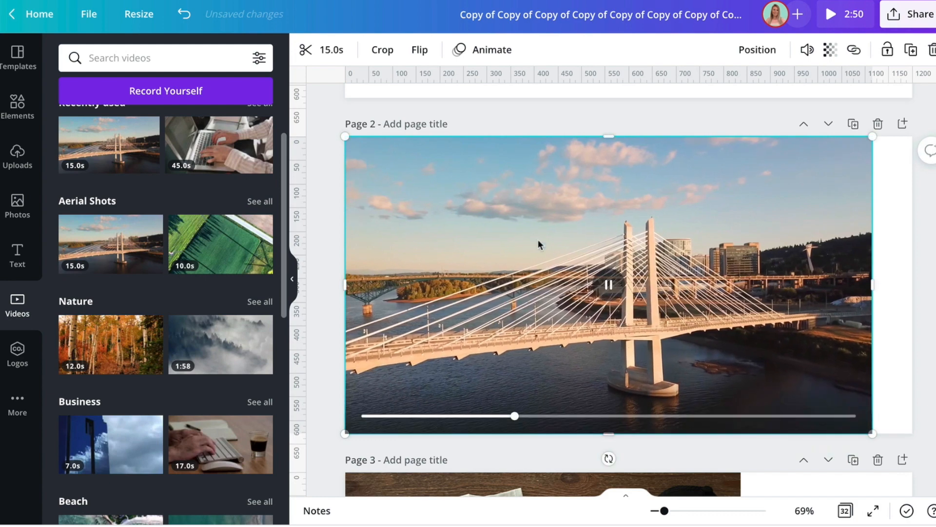
Step: Add the Beach stock video of two rocky islets to page 2 and delete the bridge video behind it
scroll(161, 300, "down", 3)
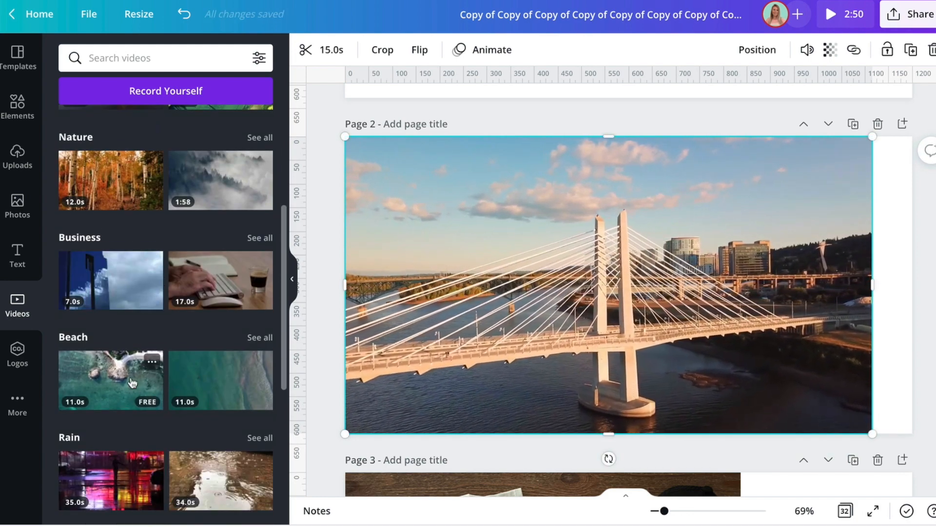
scroll(113, 341, "down", 1)
left_click(113, 344)
left_click(376, 329)
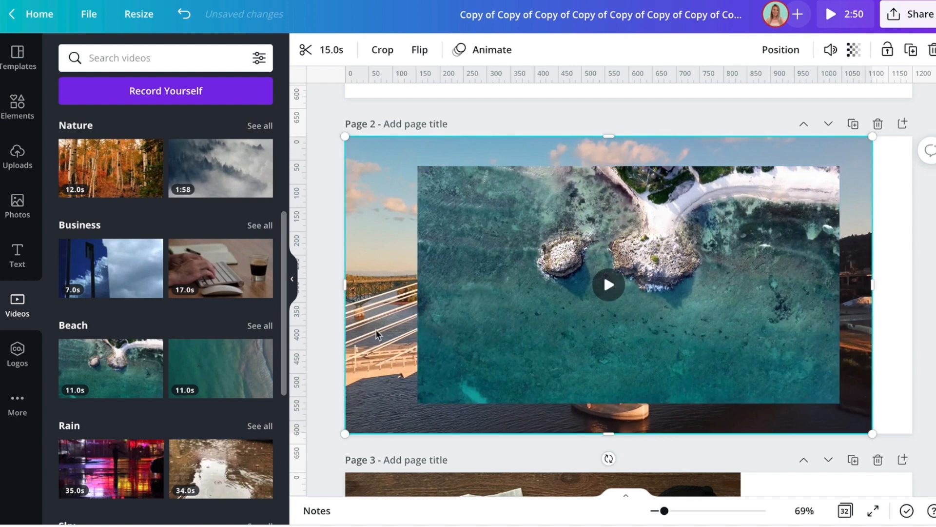
key("Delete")
Step: Show all Beach videos and replace the islet clip with the sunset boat video, aligned to page 2's upper-left corner at full page height
left_click(249, 328)
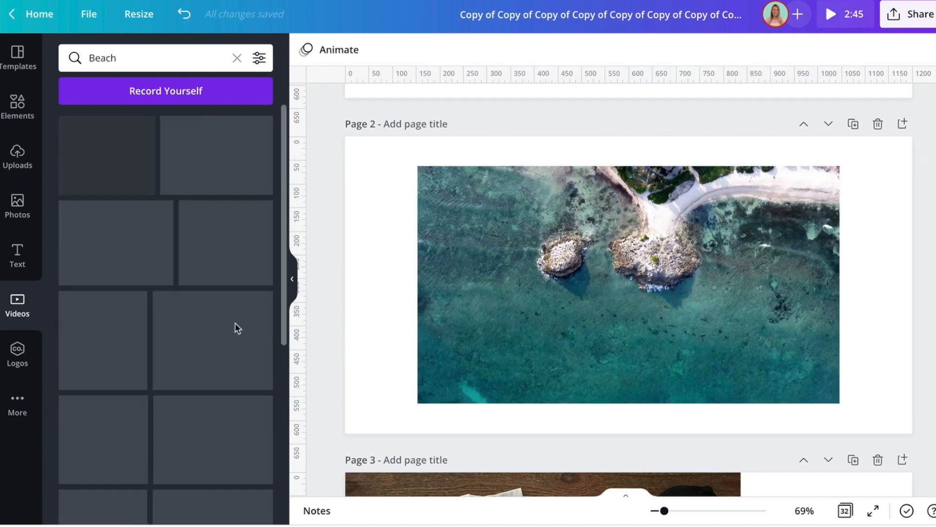
scroll(236, 326, "down", 2)
left_click(490, 281)
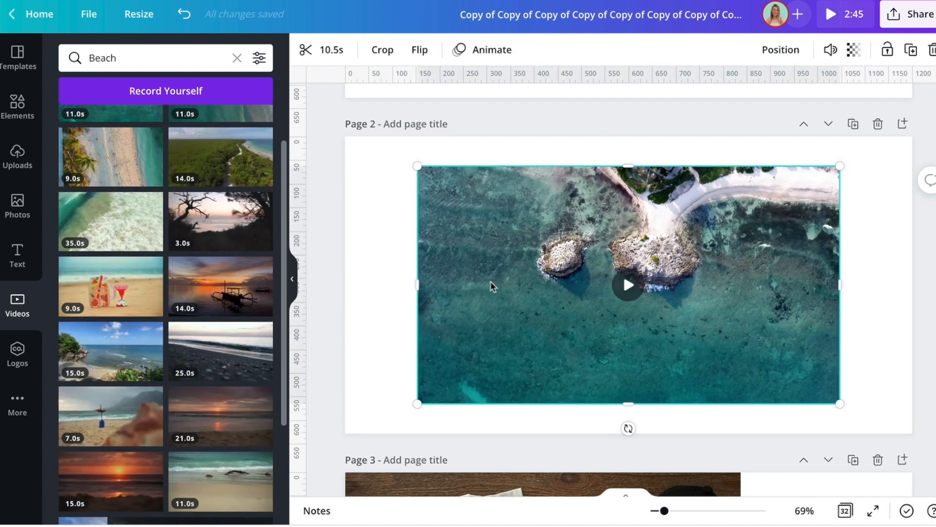
key("Delete")
left_click(220, 287)
left_click_drag(668, 322, 595, 292)
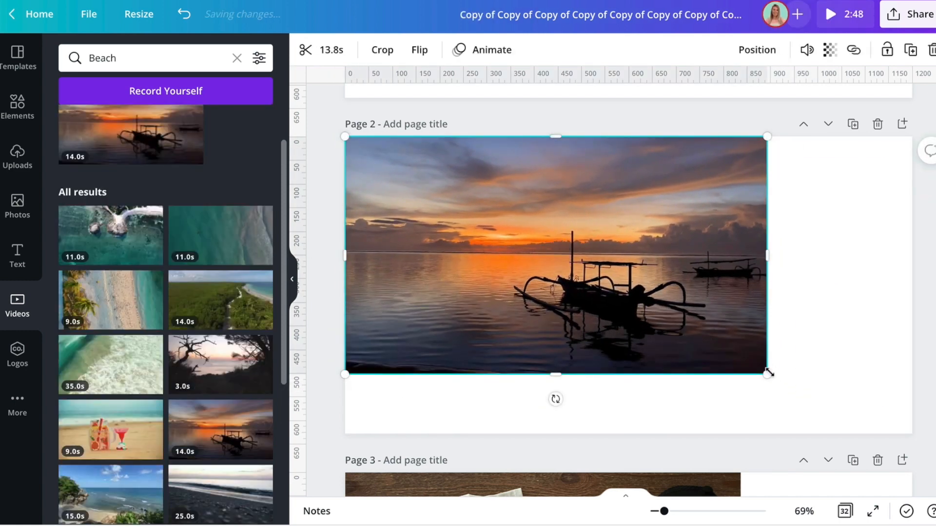
left_click_drag(767, 372, 873, 433)
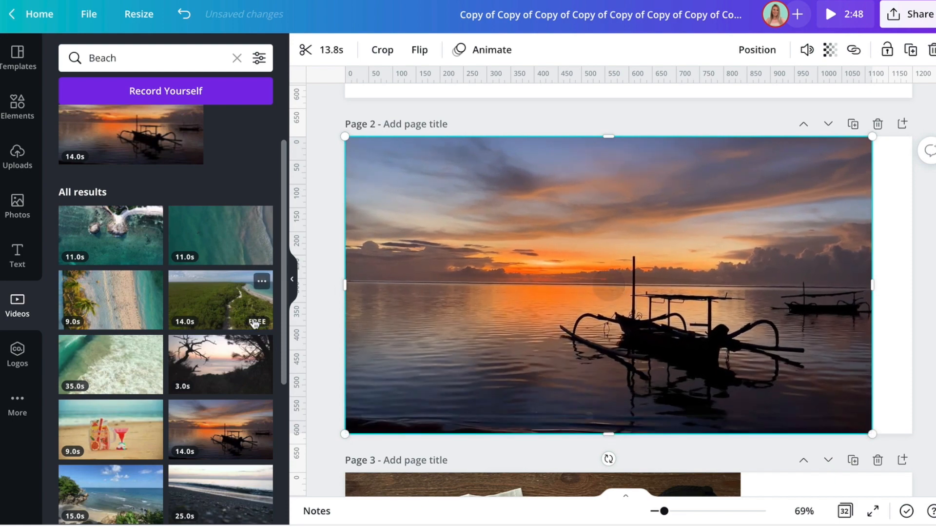
Step: Browse more of the beach videos and replace the video search with "family"
scroll(124, 306, "down", 6)
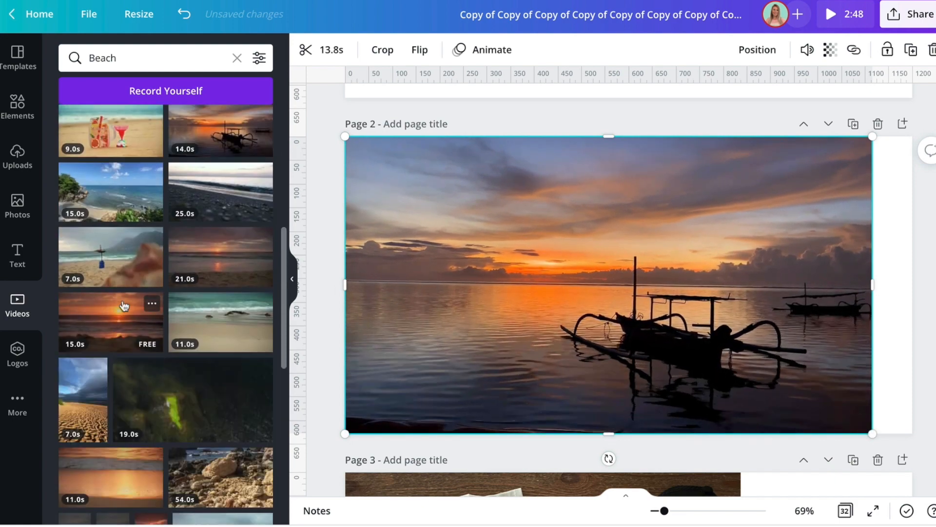
left_click(168, 66)
key("BackSpace")
key("BackSpace")
key("BackSpace")
key("BackSpace")
key("BackSpace")
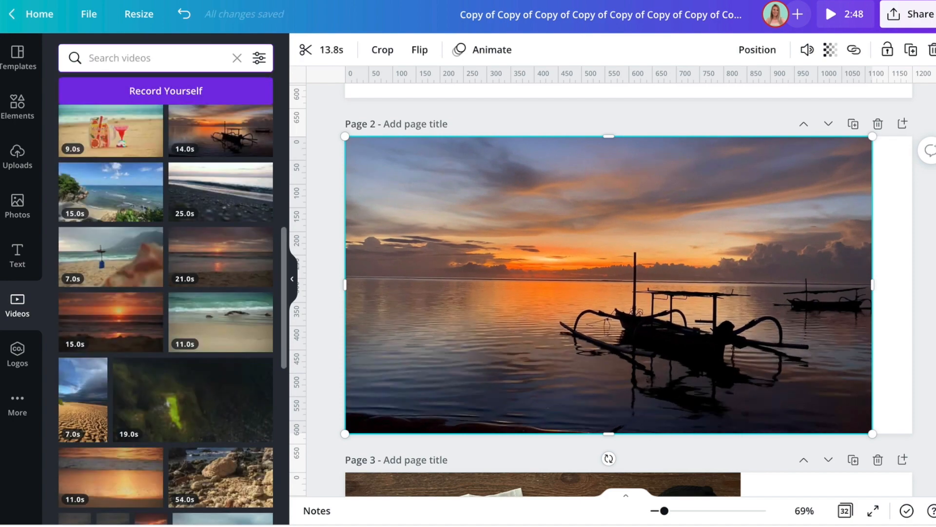
type("family")
key("Return")
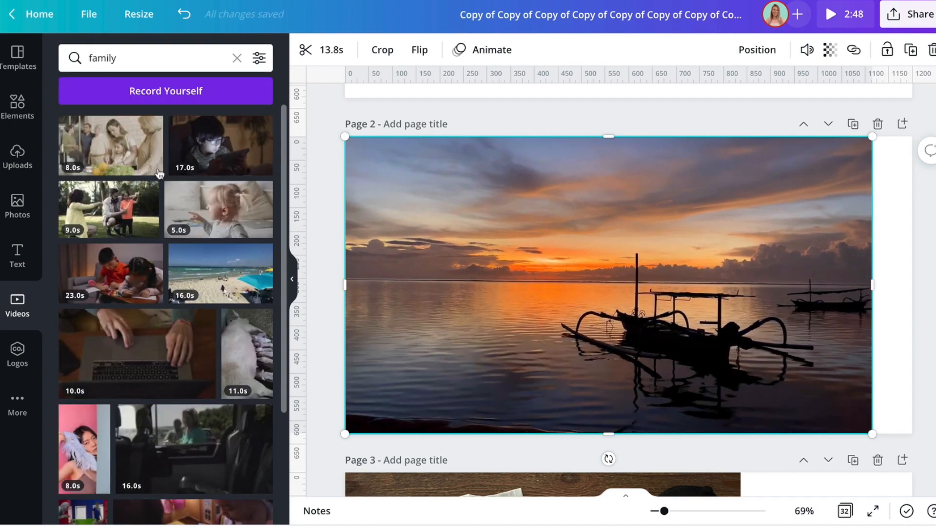
Step: Replace the sunset boat clip with the vertical video of a man holding a toddler, aligned to page 2's upper-left corner at full page height
key("Delete")
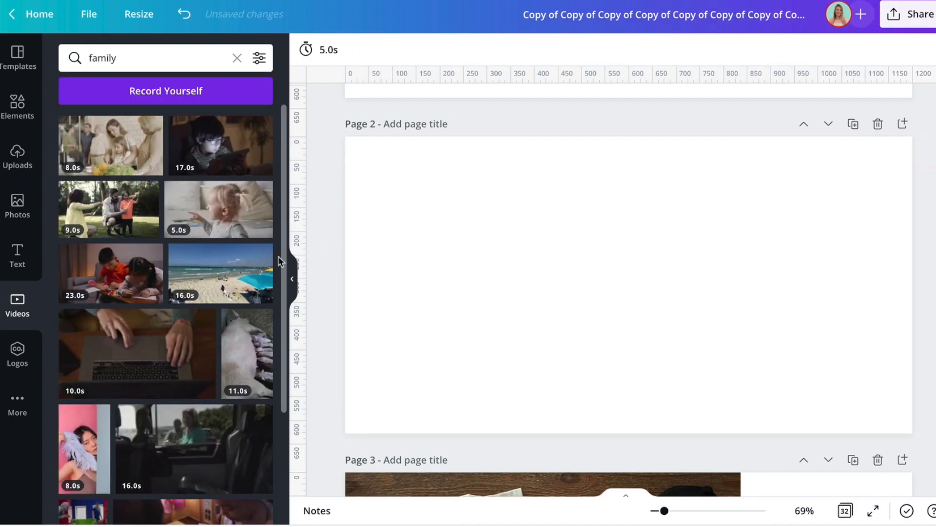
scroll(217, 347, "down", 10)
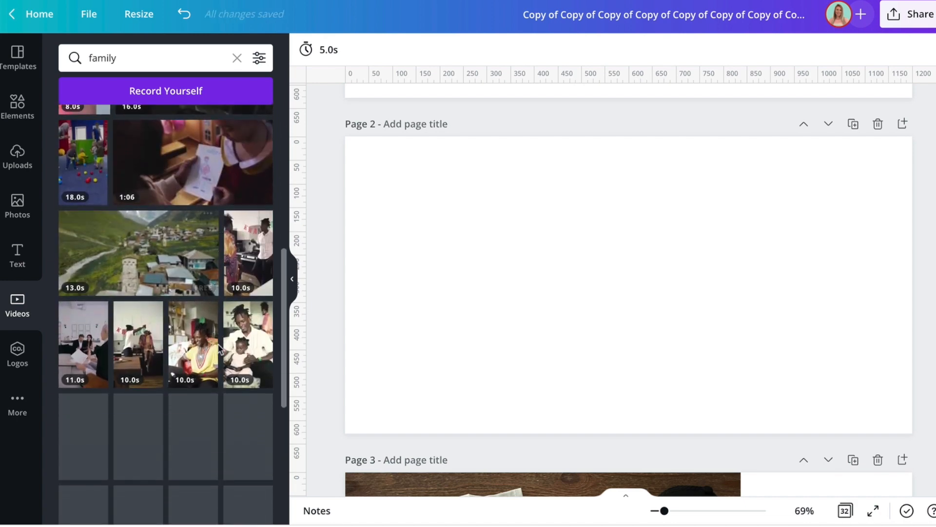
scroll(218, 347, "down", 3)
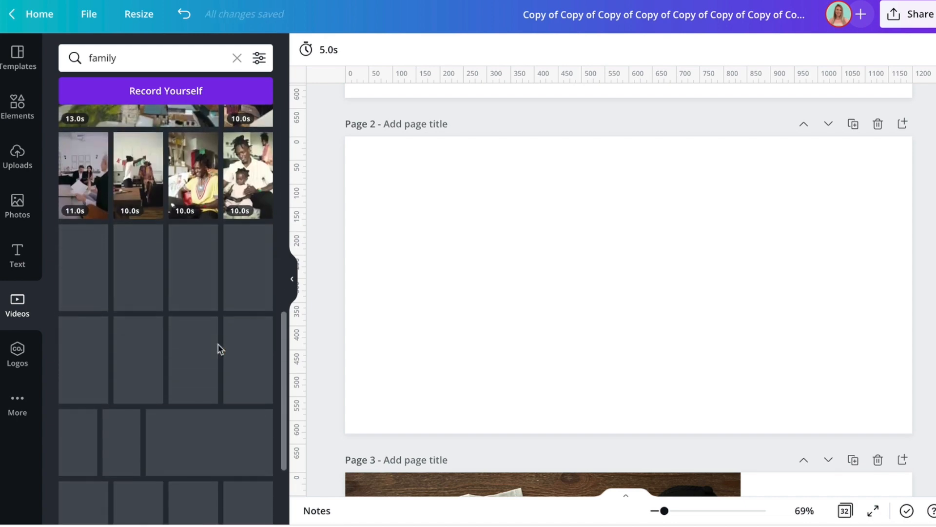
left_click(248, 182)
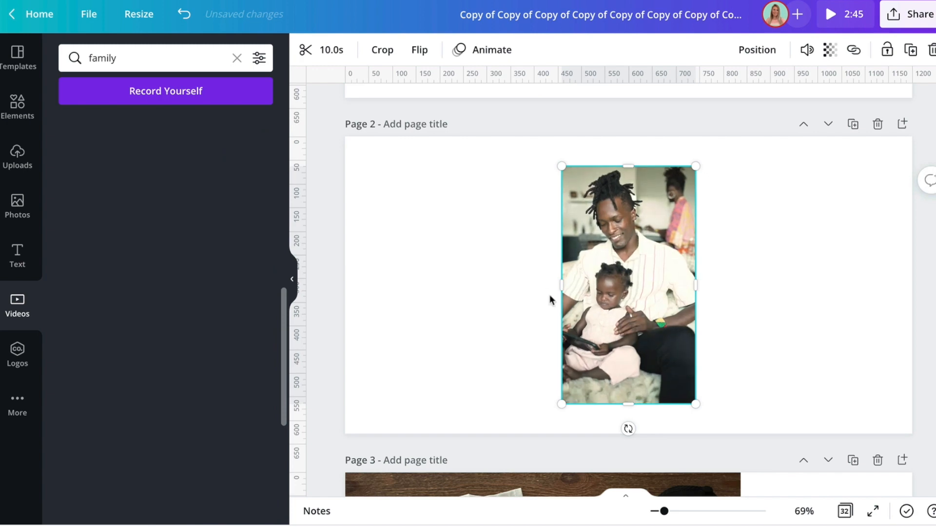
left_click_drag(620, 322, 403, 292)
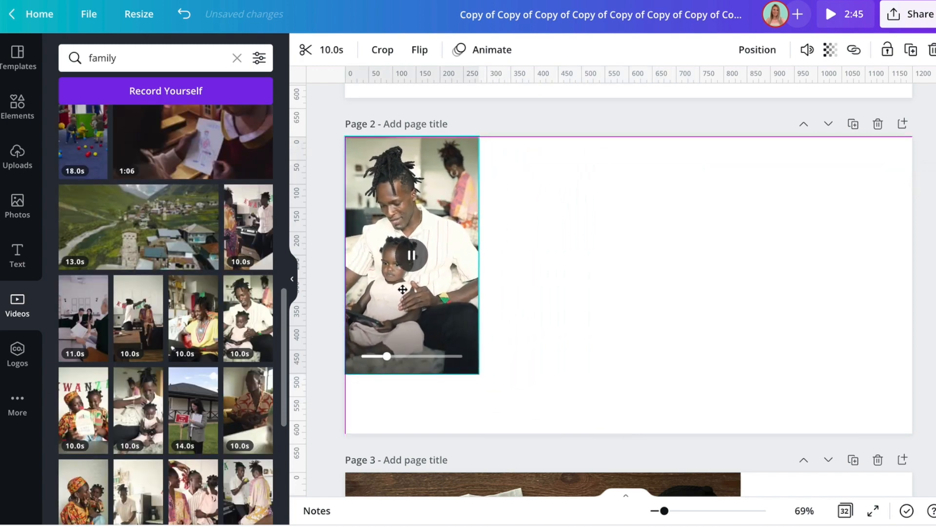
left_click_drag(479, 374, 537, 420)
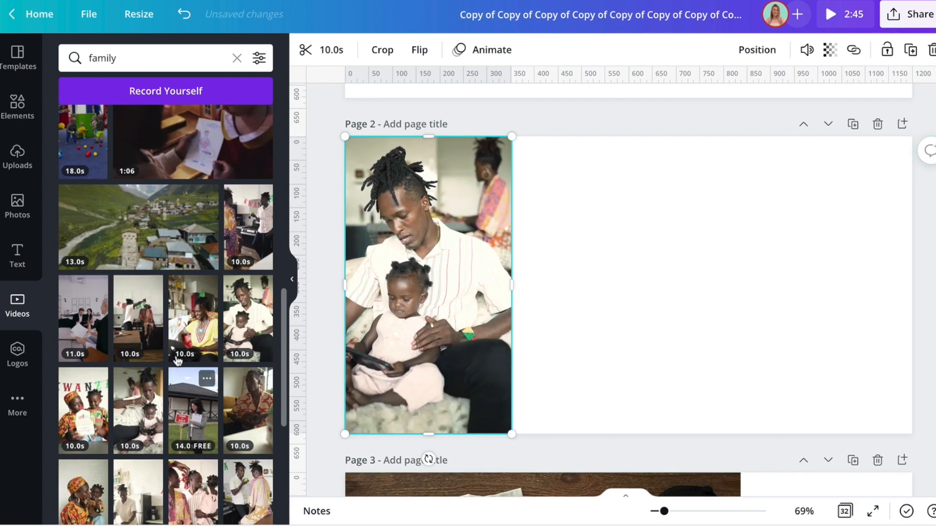
Step: Browse further through the stock videos found for "family" and review page 2 of the design
scroll(181, 341, "down", 3)
scroll(181, 340, "down", 10)
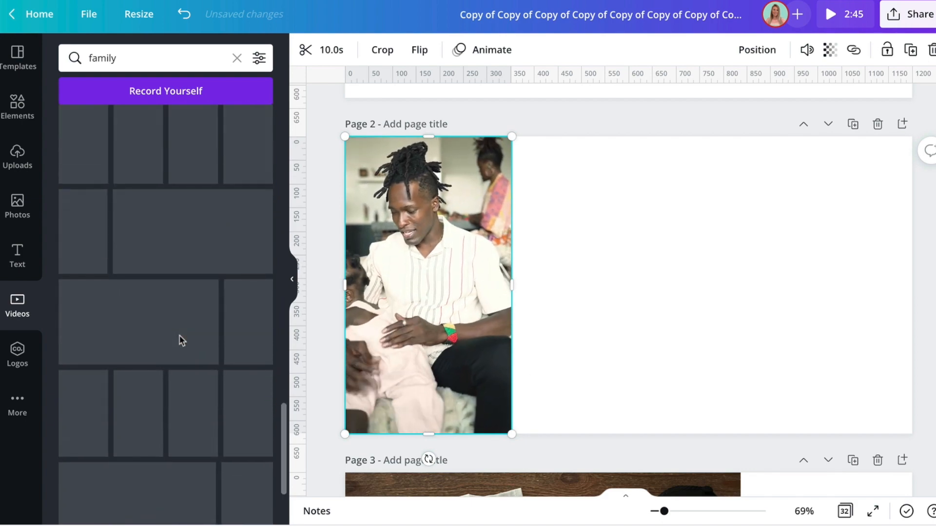
scroll(181, 340, "down", 3)
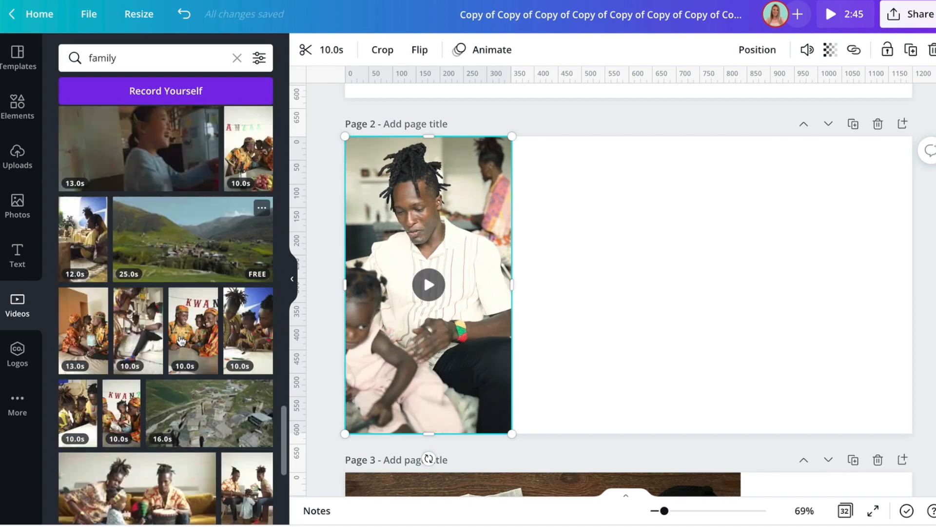
scroll(181, 341, "up", 1)
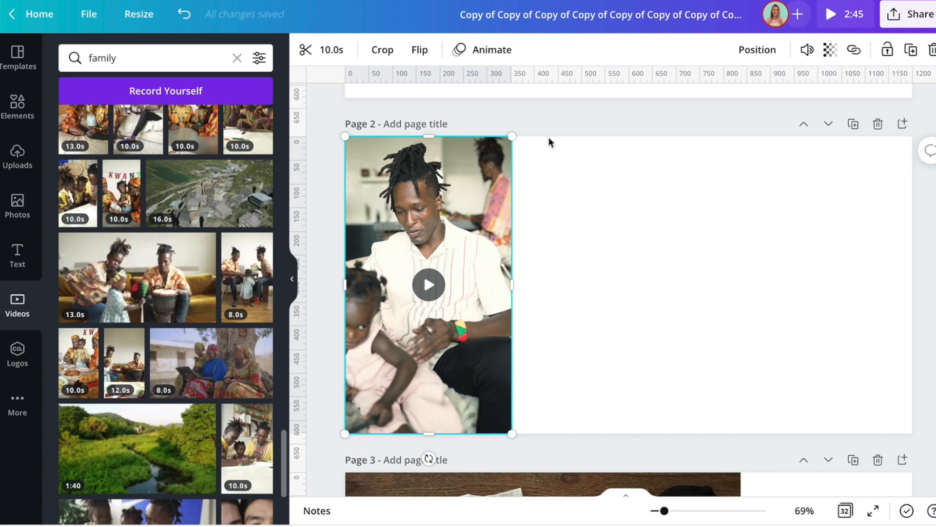
scroll(621, 332, "up", 5)
scroll(620, 335, "down", 5)
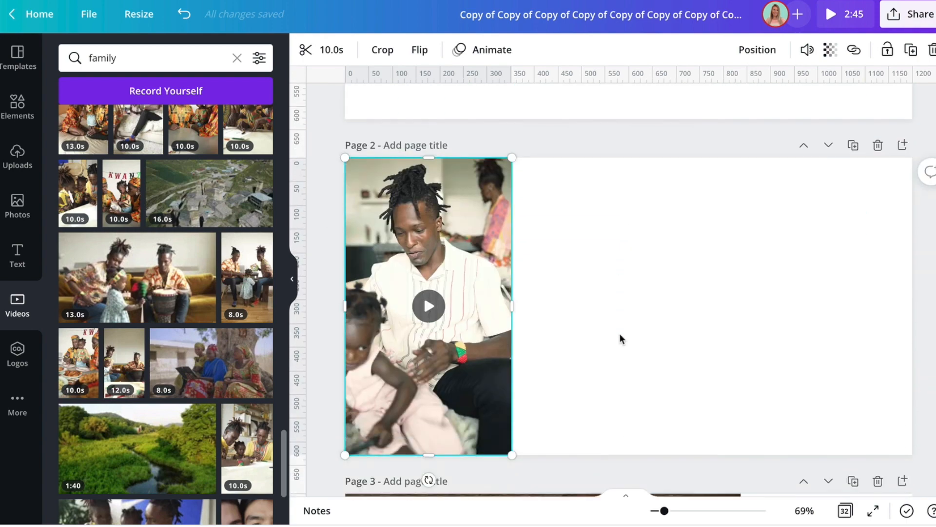
scroll(620, 339, "up", 1)
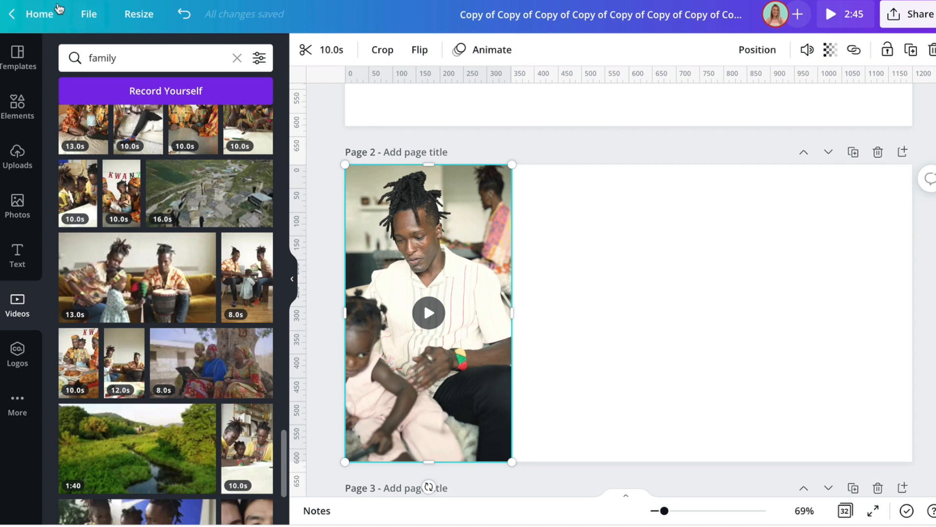
Step: Examine the design's resize options, including the custom width, height and unit settings, without applying a new size
left_click(56, 9)
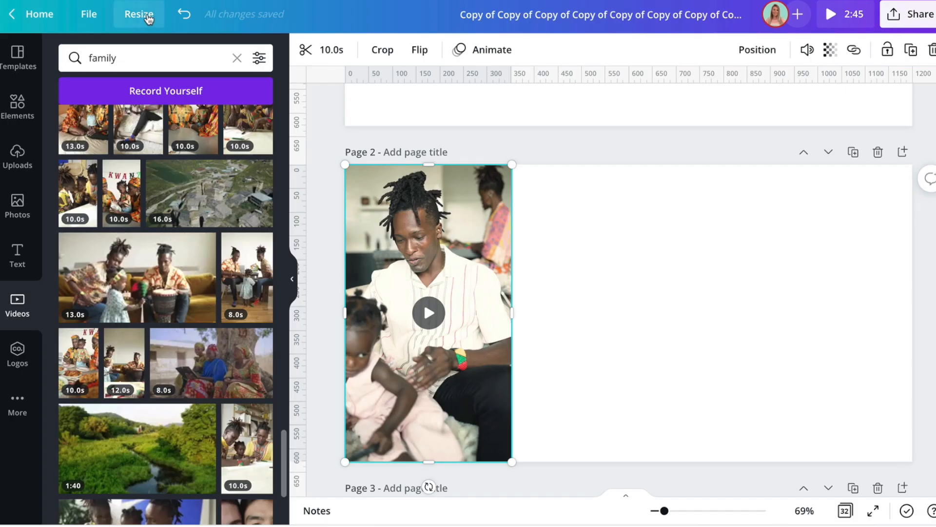
left_click(148, 19)
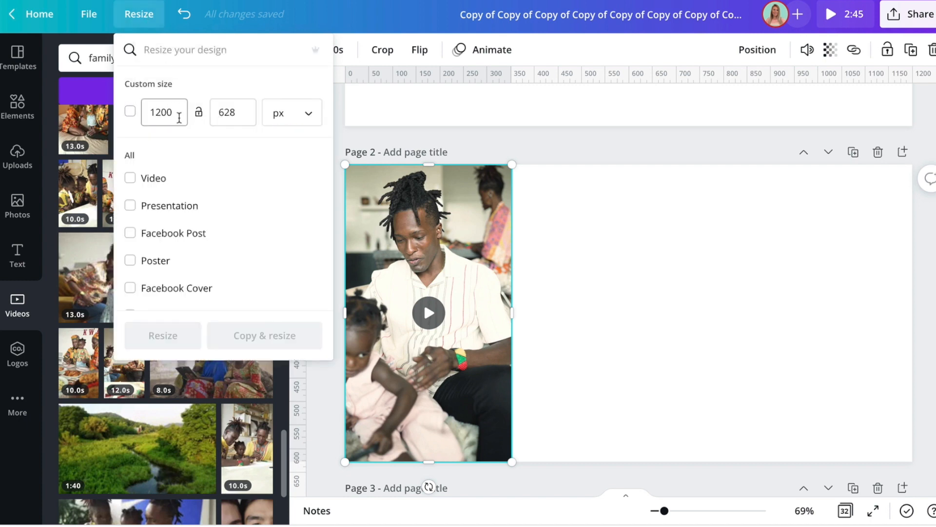
left_click(310, 120)
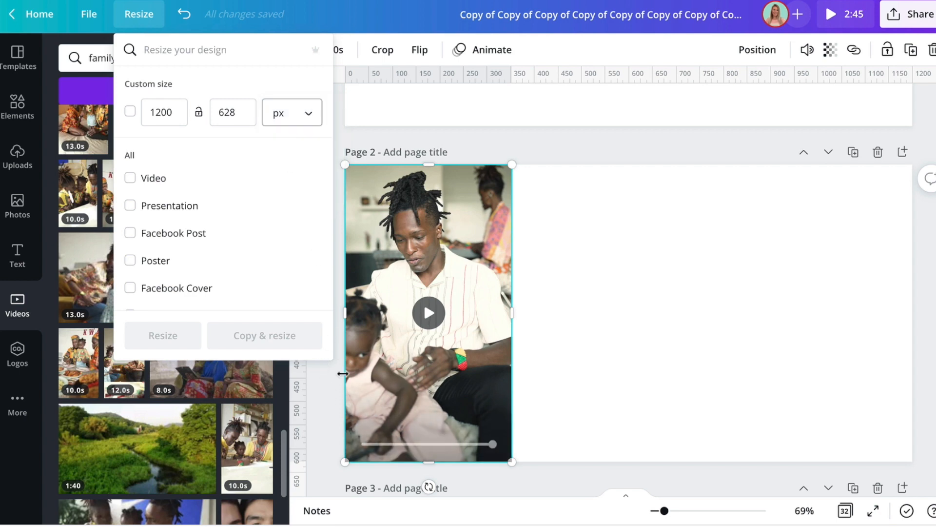
left_click(328, 379)
Step: Delete the vertical video from page 2 and add the family photo of a man with a basket beside a girl and a crouching woman
scroll(329, 379, "up", 3)
scroll(329, 380, "up", 2)
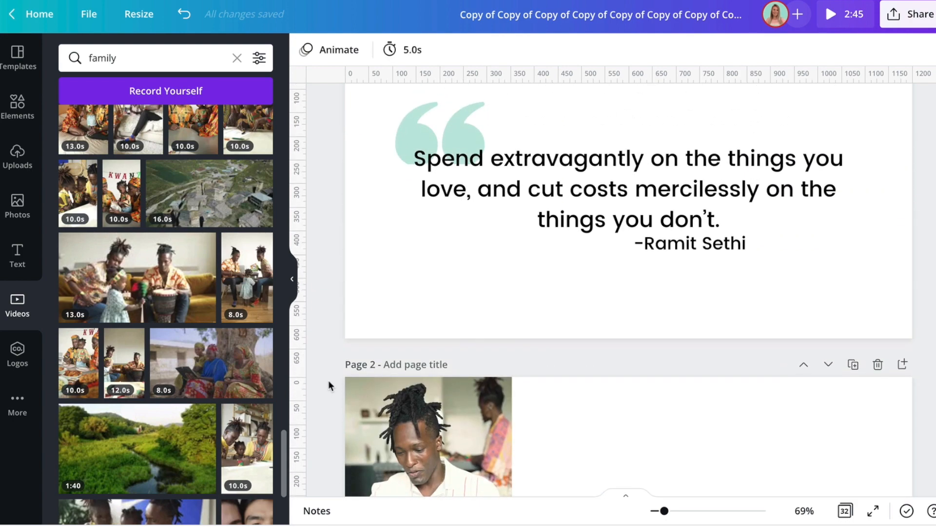
scroll(329, 380, "down", 3)
left_click(420, 375)
key("Delete")
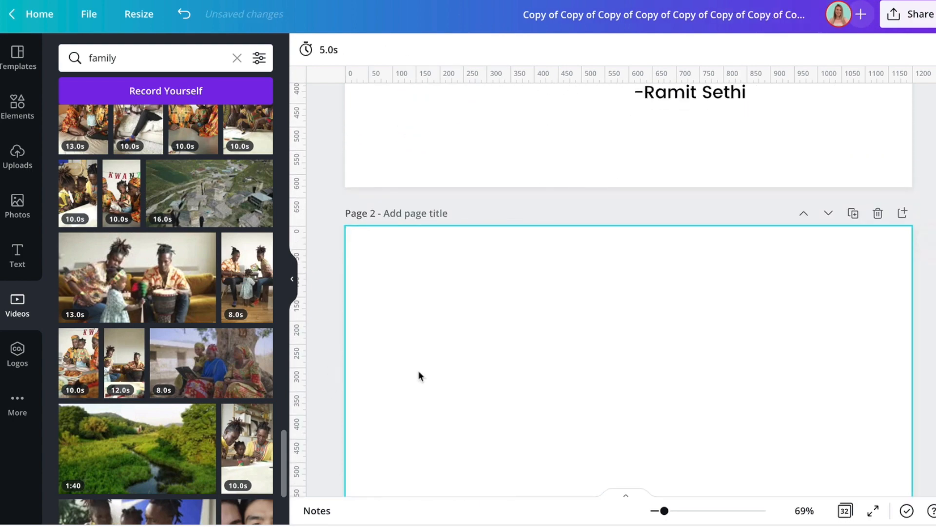
left_click(13, 203)
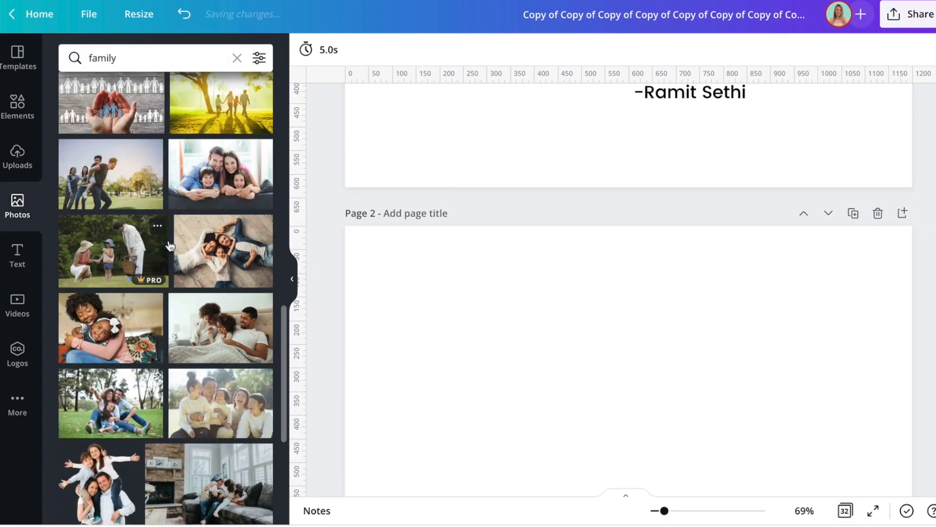
left_click(143, 278)
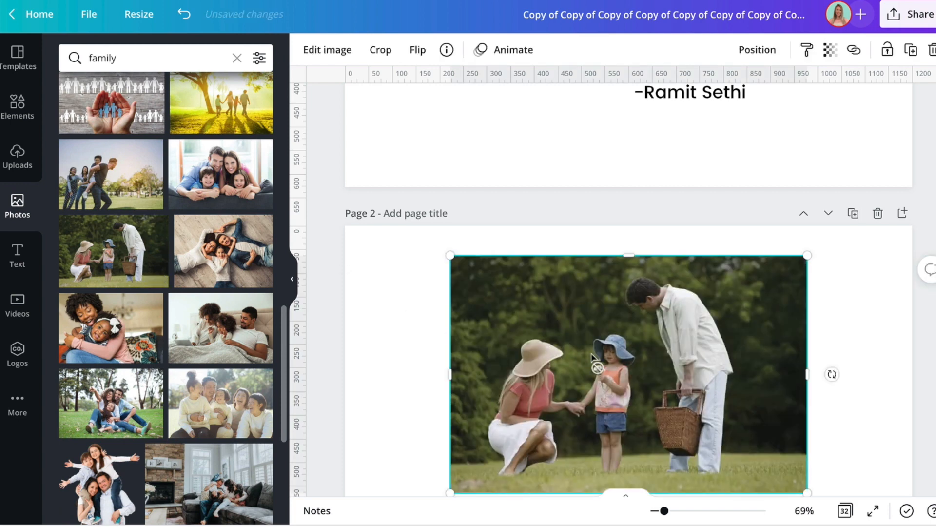
Step: Align the family photo to page 2's upper-left corner and enlarge it proportionally to the full page height
right_click(592, 353)
left_click_drag(477, 333, 384, 308)
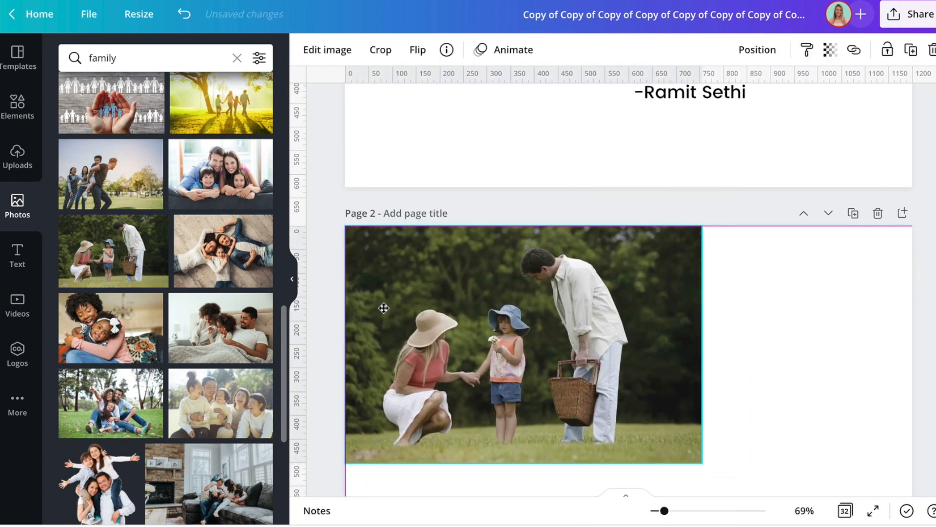
scroll(309, 256, "down", 5)
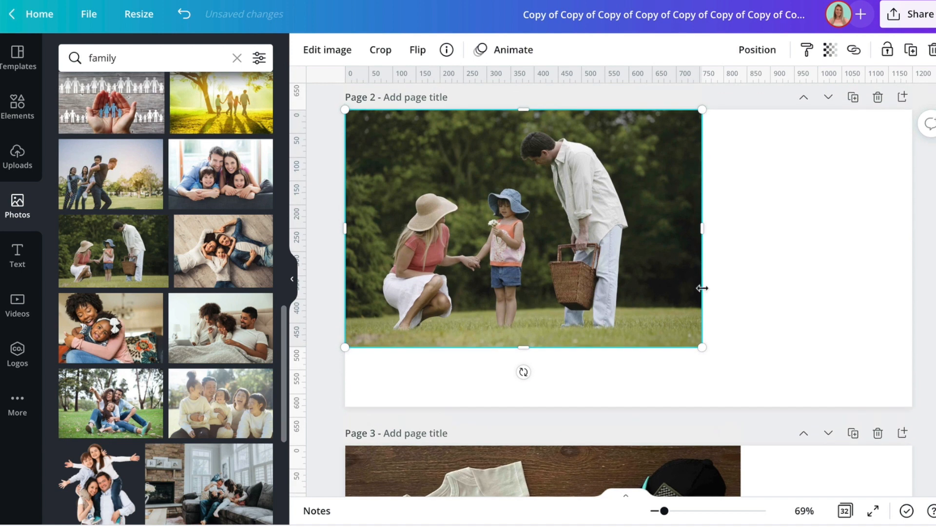
left_click_drag(729, 365, 790, 407)
Step: Create a resized copy of the design with a custom size of 1280 × 720 px
left_click(129, 22)
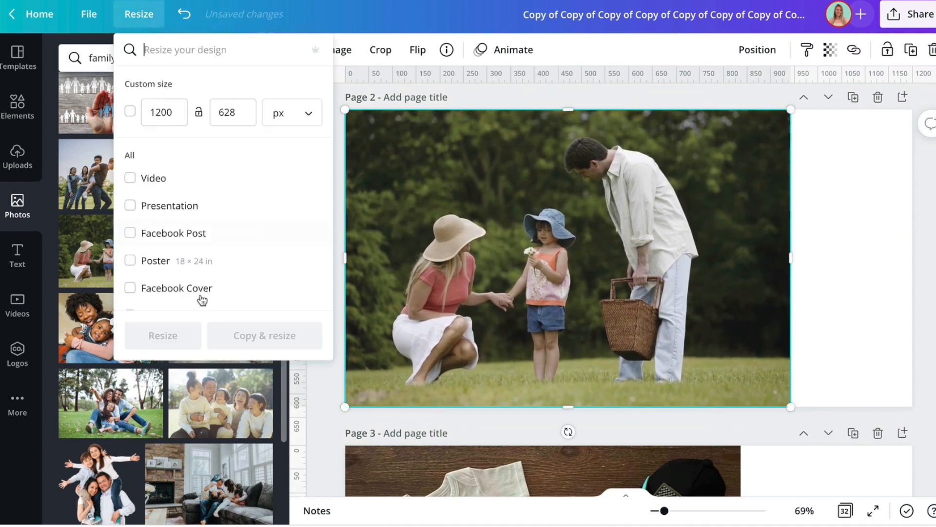
key("BackSpace")
key("BackSpace")
key("BackSpace")
key("BackSpace")
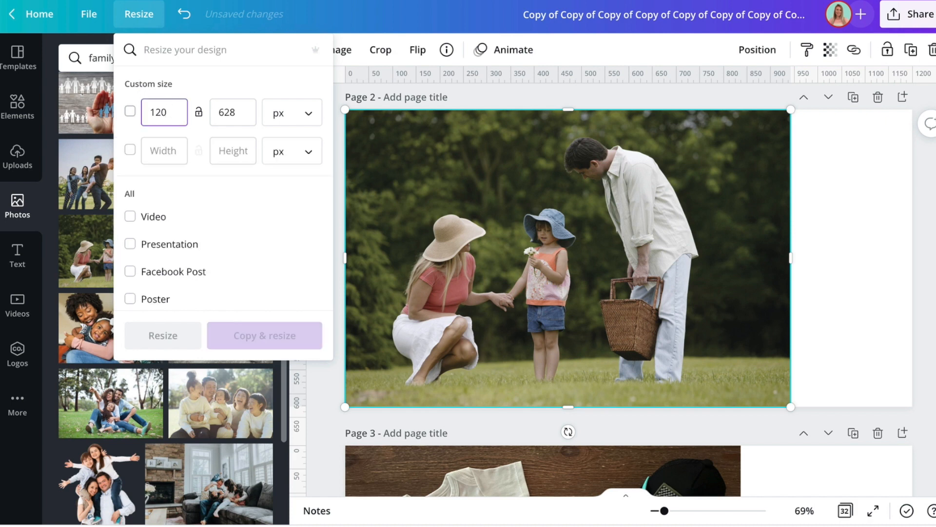
type("1280")
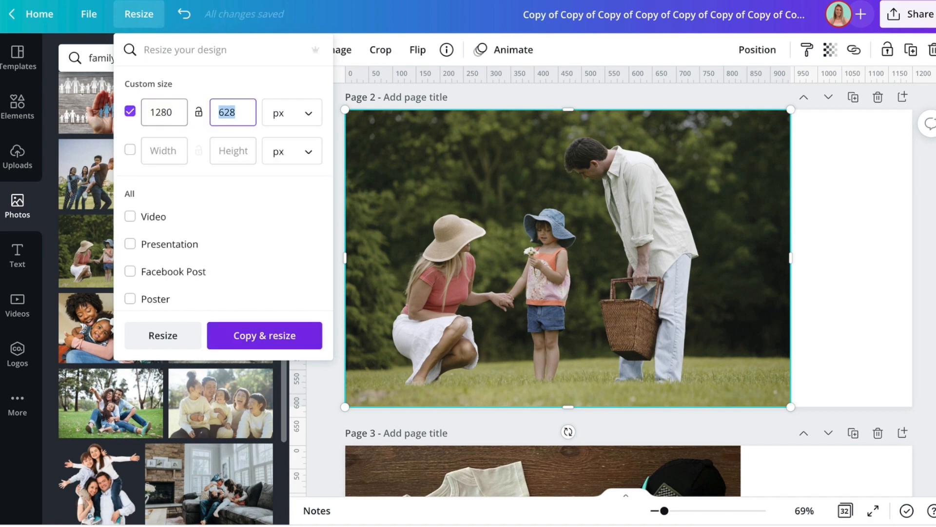
type("720")
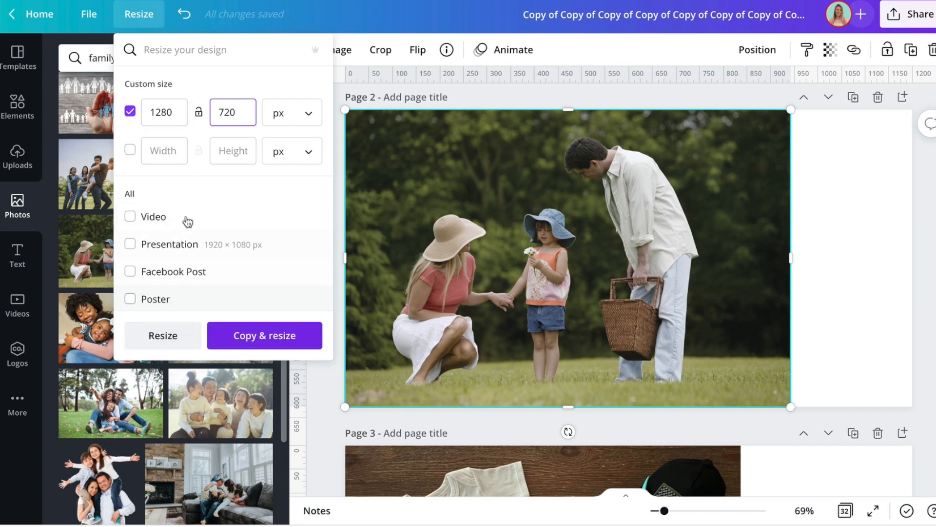
left_click(293, 340)
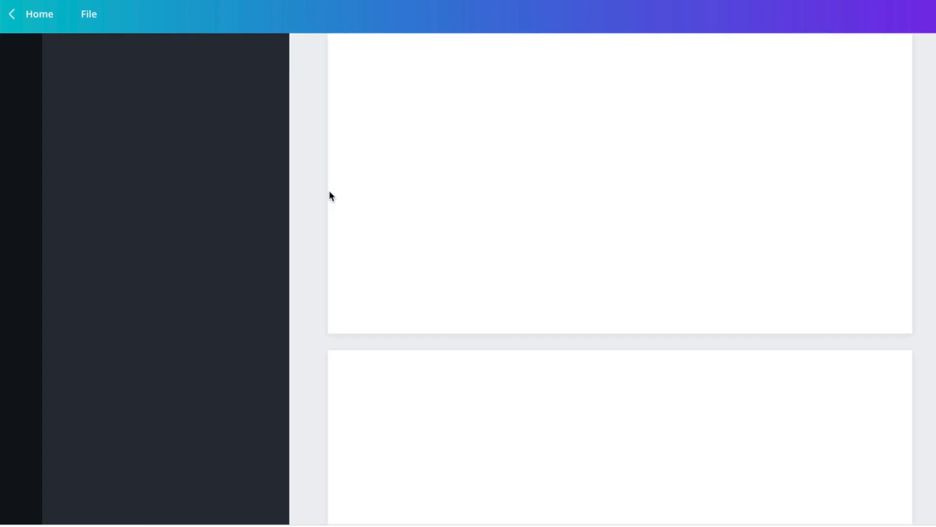
Step: Enlarge the family photo on page 2 to cover the whole page and shift it vertically to frame the three people
scroll(314, 208, "down", 5)
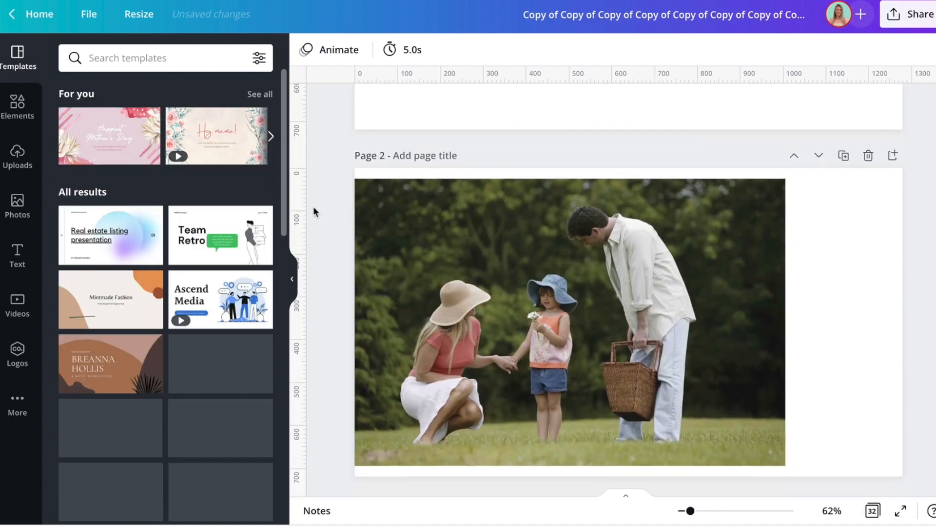
scroll(313, 207, "down", 1)
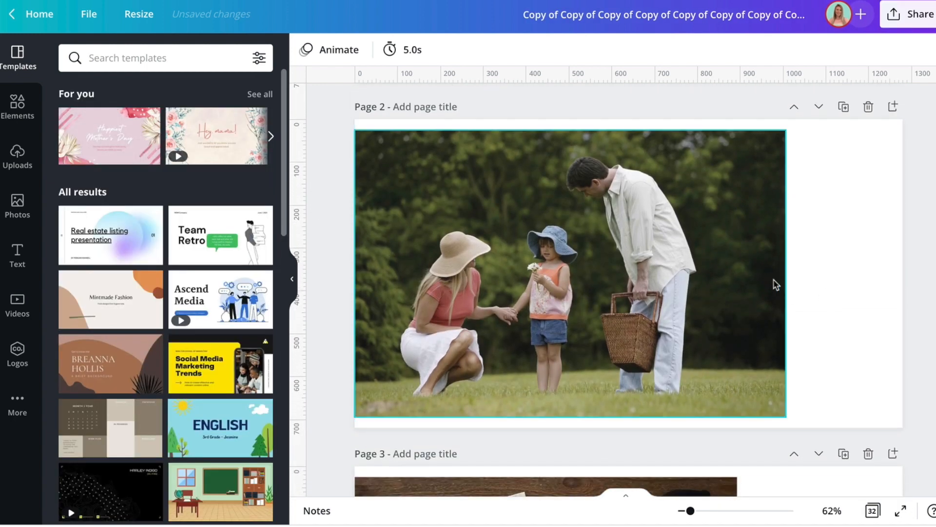
left_click_drag(724, 267, 723, 258)
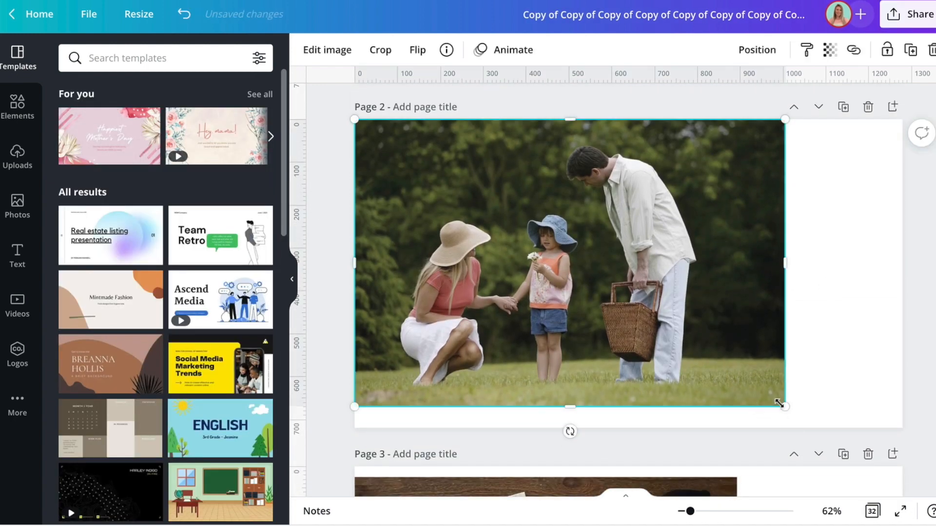
left_click_drag(782, 403, 906, 431)
left_click_drag(823, 328, 824, 305)
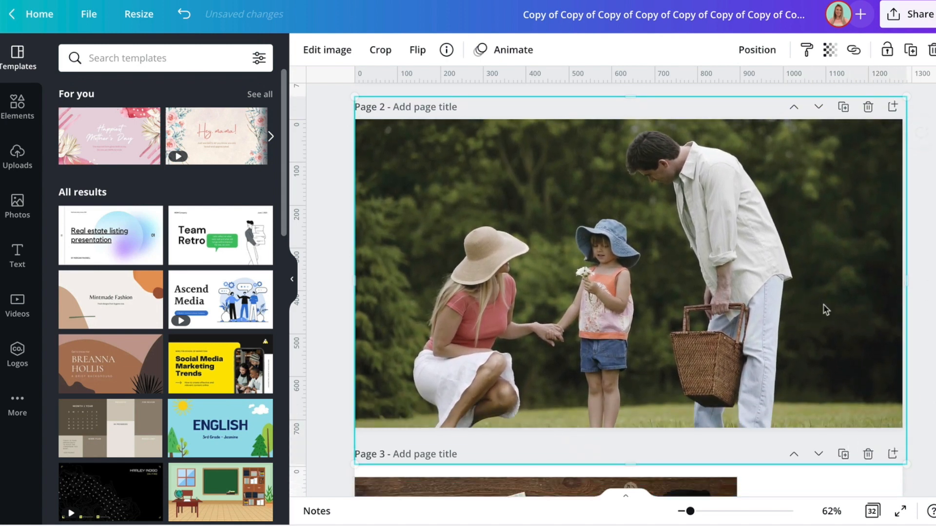
left_click(341, 324)
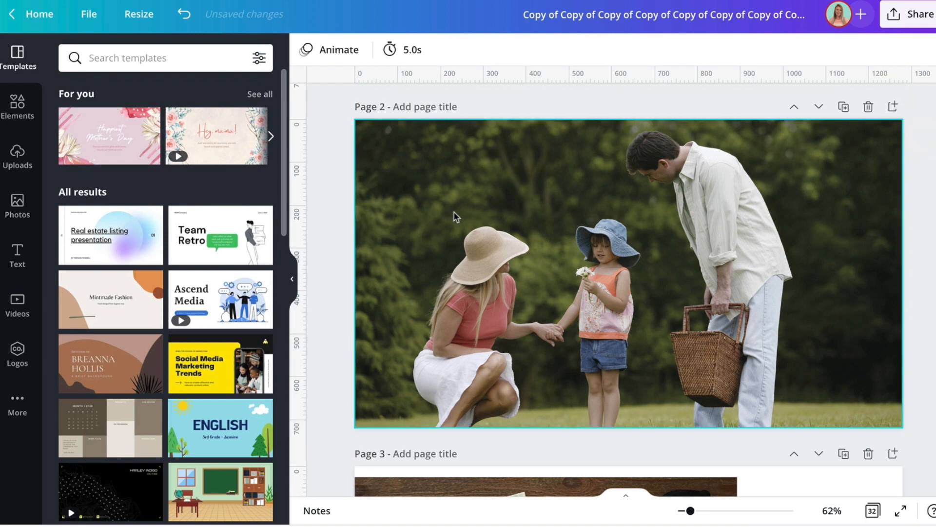
Step: Create another resized copy of the design with a custom size of 4 × 4 in
left_click(139, 15)
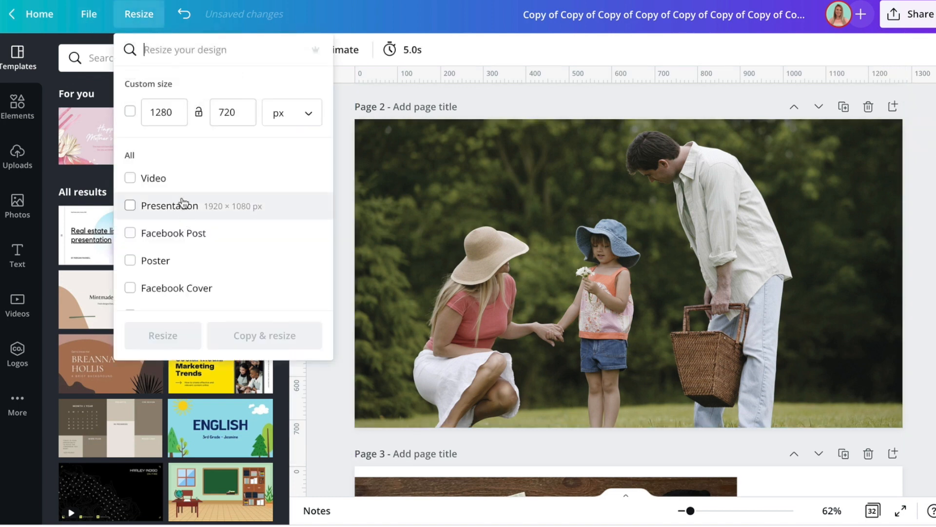
left_click(170, 117)
key("ctrl+a")
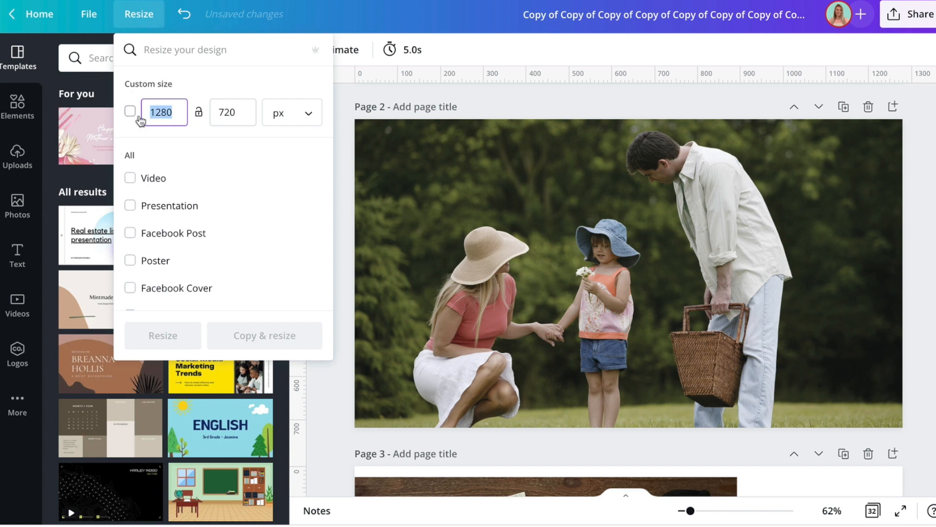
type("4")
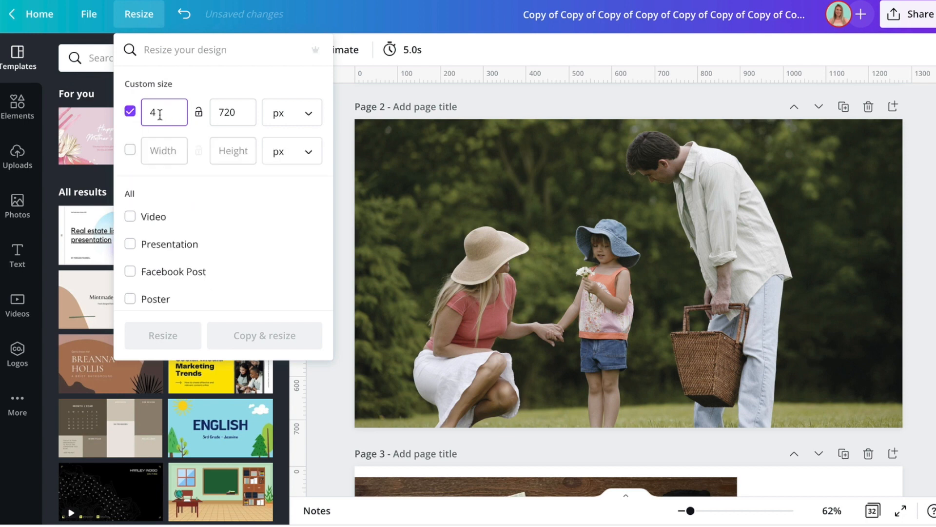
left_click(244, 112)
left_click_drag(244, 112, 217, 111)
type("4")
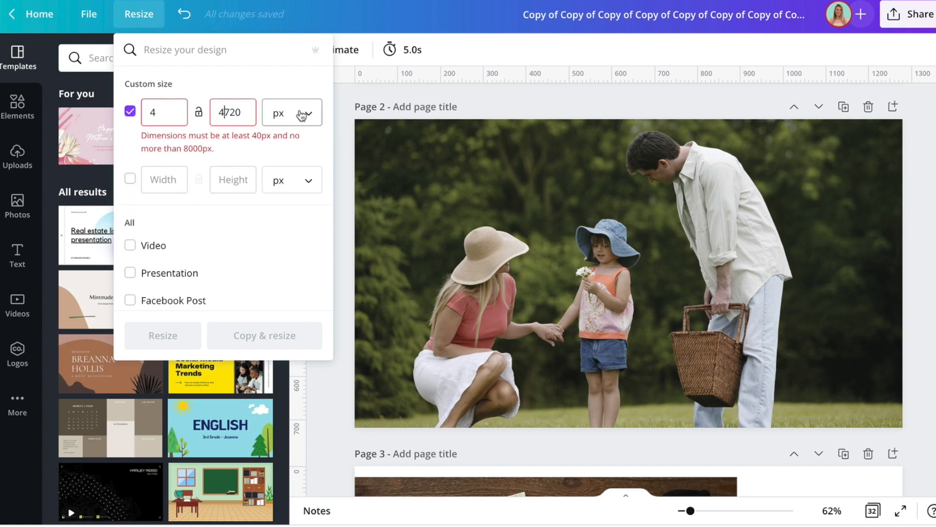
left_click(305, 113)
left_click(298, 142)
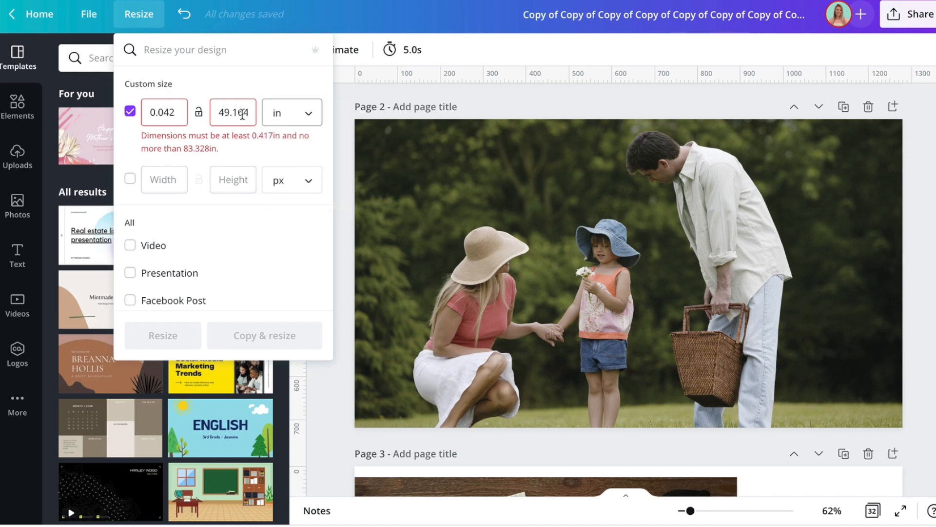
double_click(172, 114)
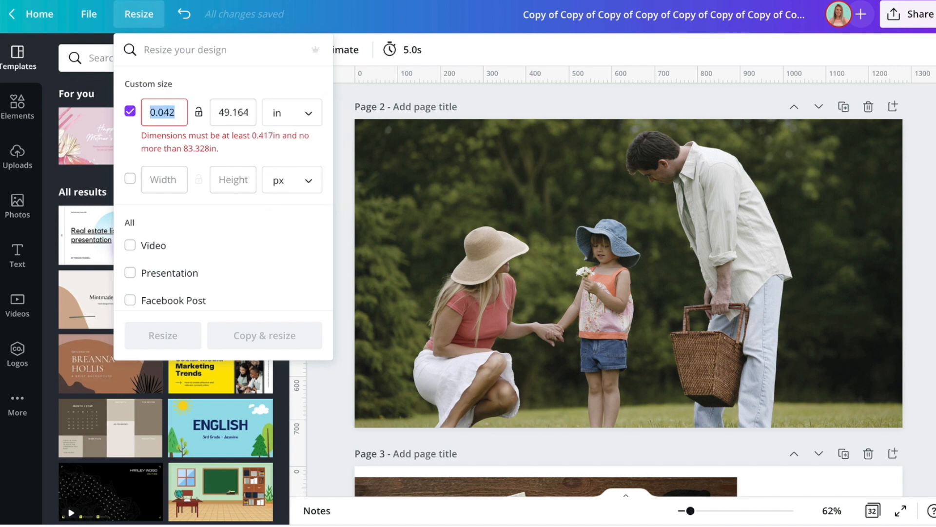
type("4")
left_click_drag(216, 112, 251, 112)
type("4")
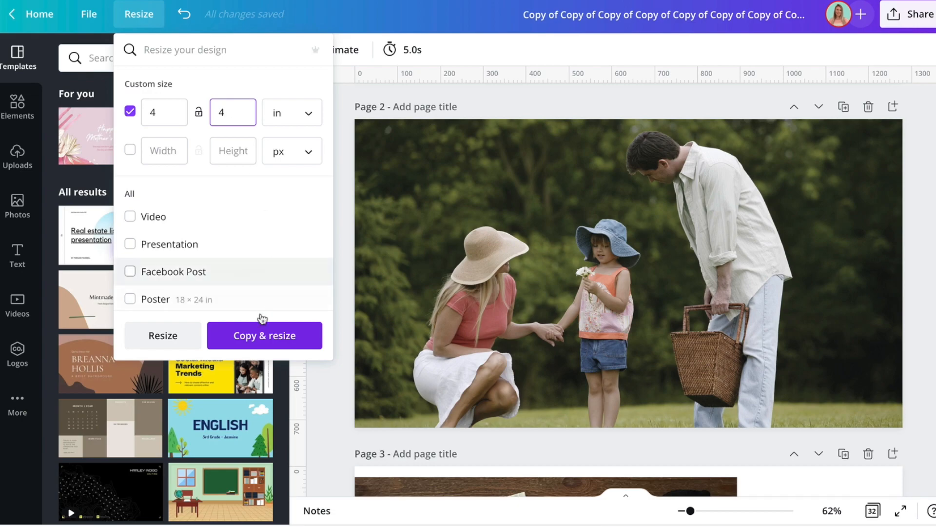
left_click(235, 338)
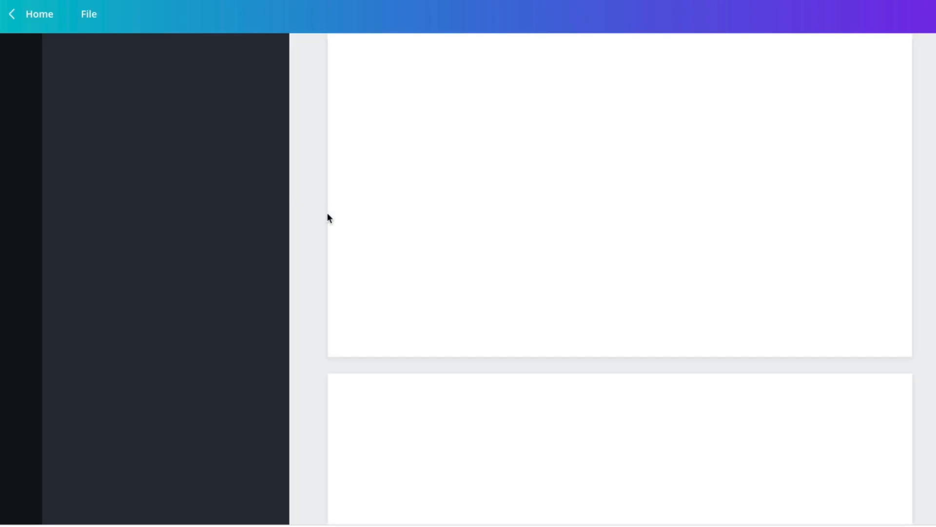
Step: Shift the family photo on the square page 2 to the right to bring more of the crouching woman into the frame
scroll(434, 242, "down", 6)
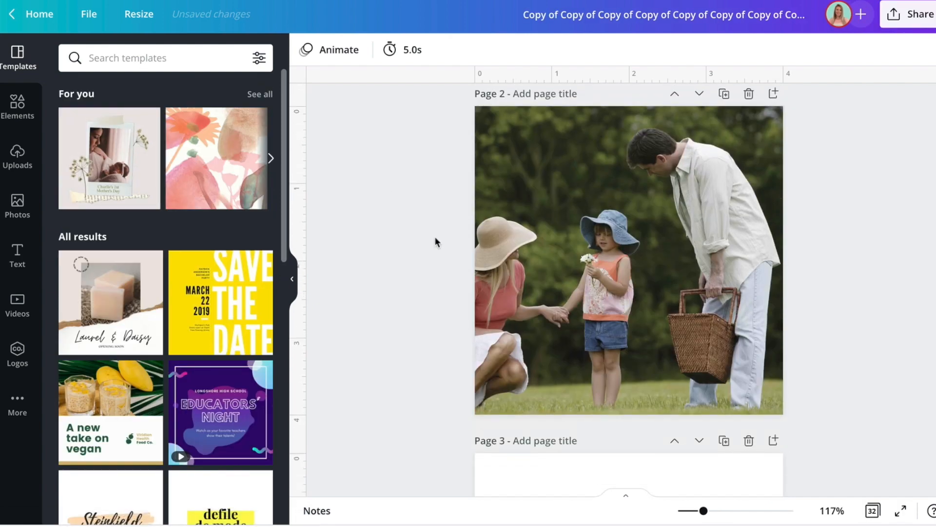
double_click(615, 279)
left_click_drag(615, 279, 638, 279)
left_click(364, 335)
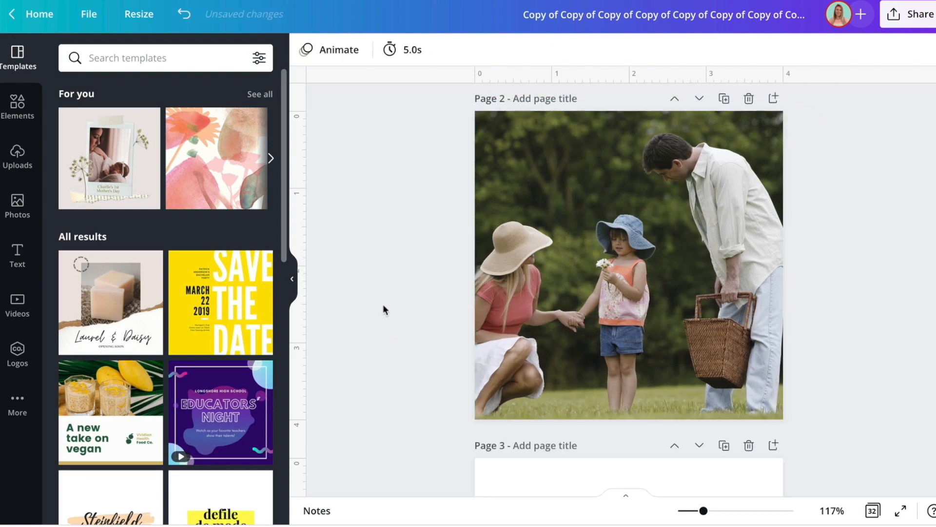
Step: Look through the printable savings trackers in the "Copy of $1,000 In 30 Days" design and examine the YouTube Monetization tracker on page 16
scroll(403, 270, "down", 7)
scroll(402, 271, "up", 7)
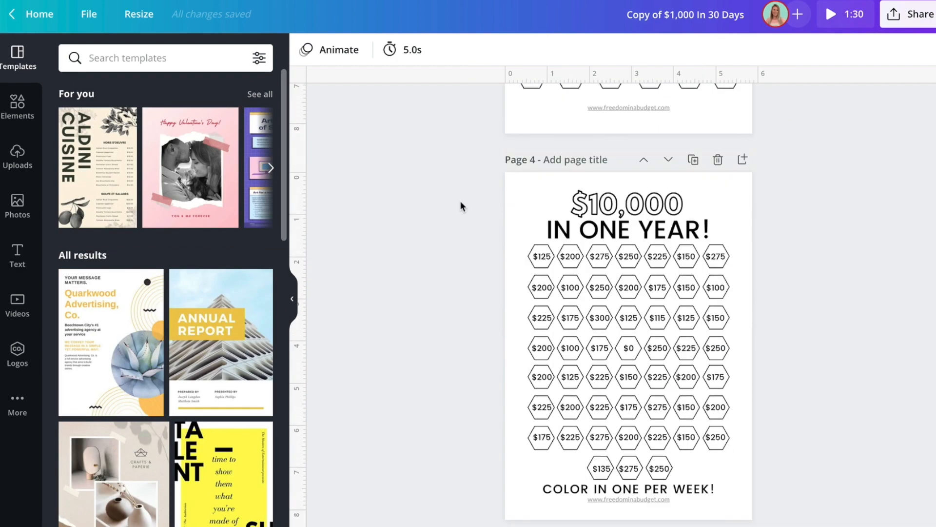
scroll(460, 201, "down", 20)
scroll(460, 201, "down", 20)
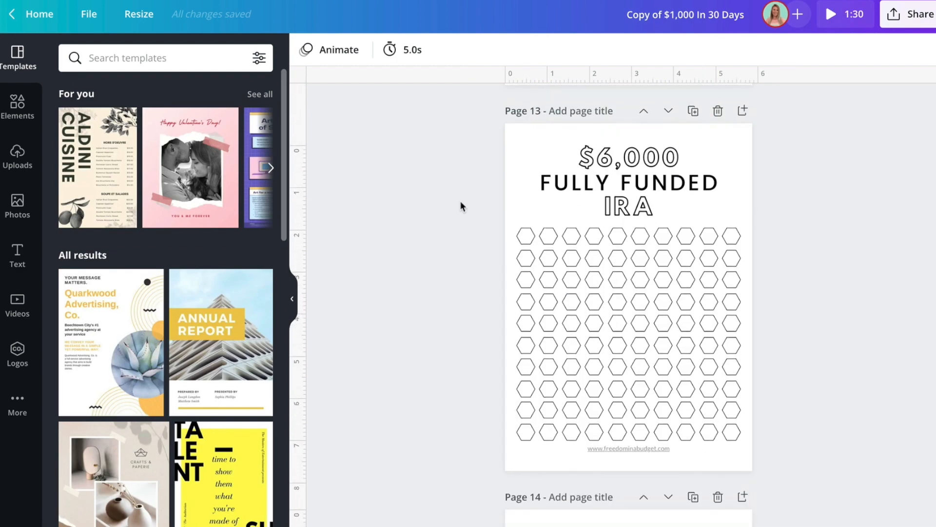
scroll(460, 201, "up", 5)
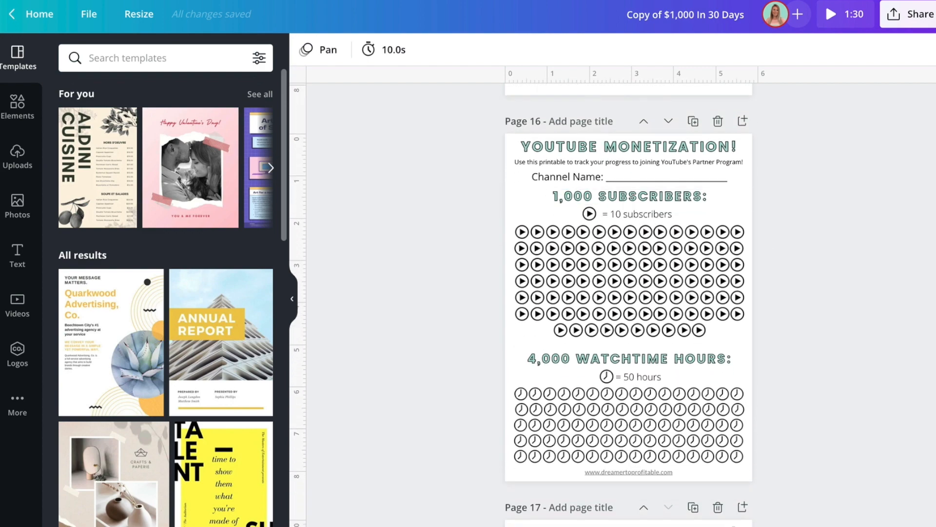
scroll(629, 293, "up", 4)
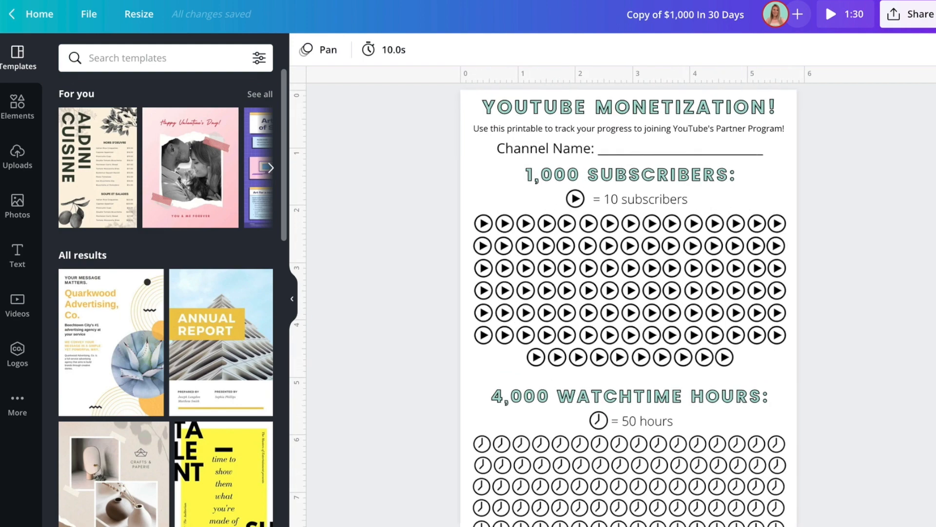
scroll(629, 293, "down", 3)
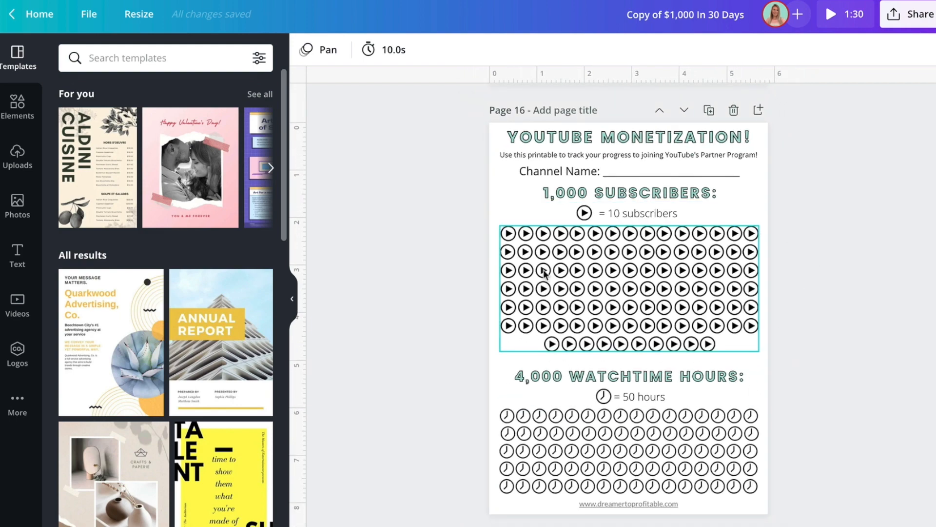
Step: Examine the timing setting and the available page animations for page 16
left_click(378, 53)
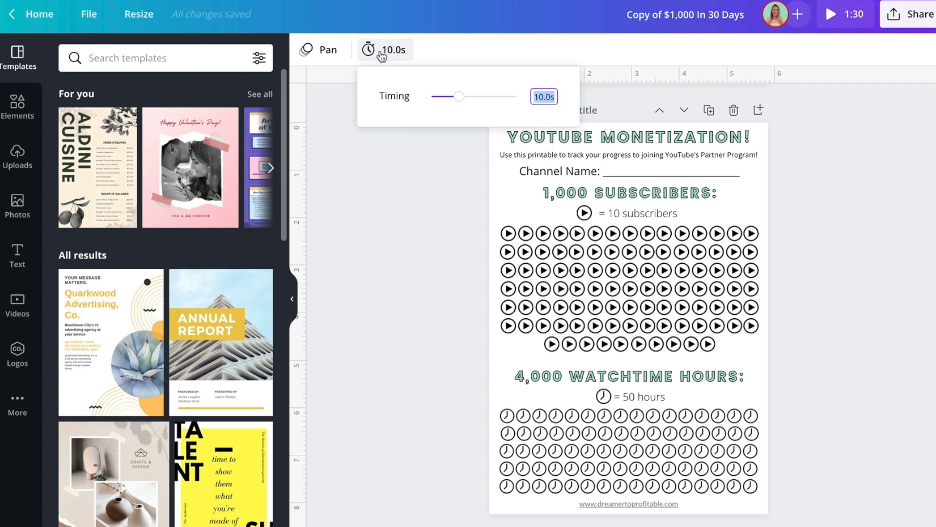
left_click(436, 190)
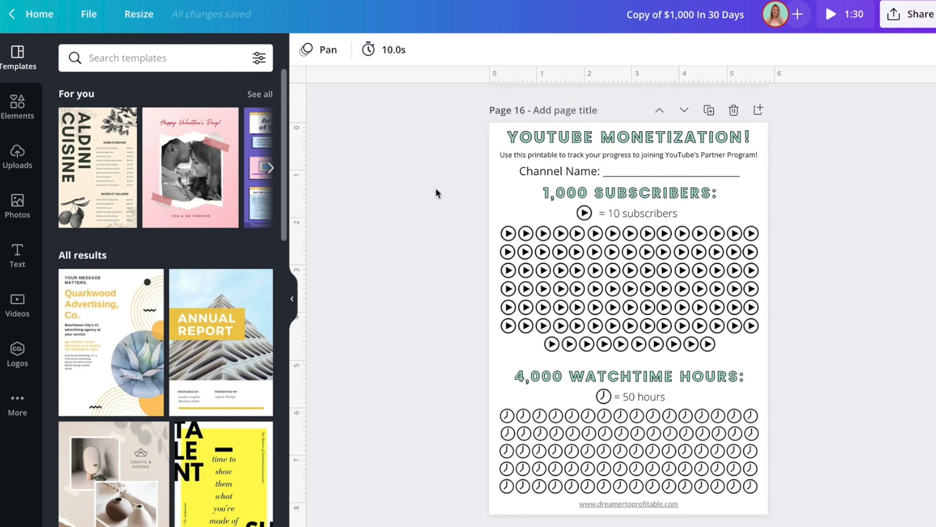
left_click(328, 51)
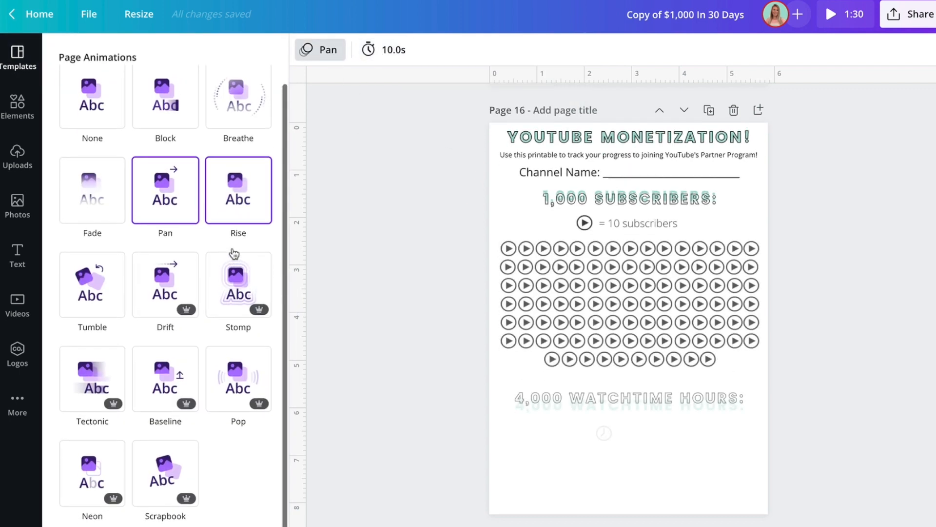
scroll(235, 254, "up", 1)
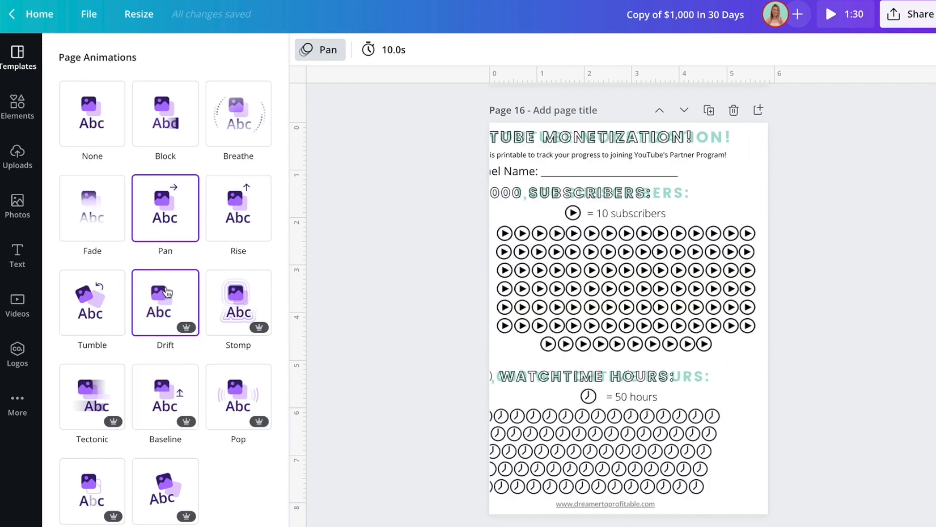
Step: Try the Drift and Stomp page animations on page 16 and apply Tectonic instead
left_click(168, 291)
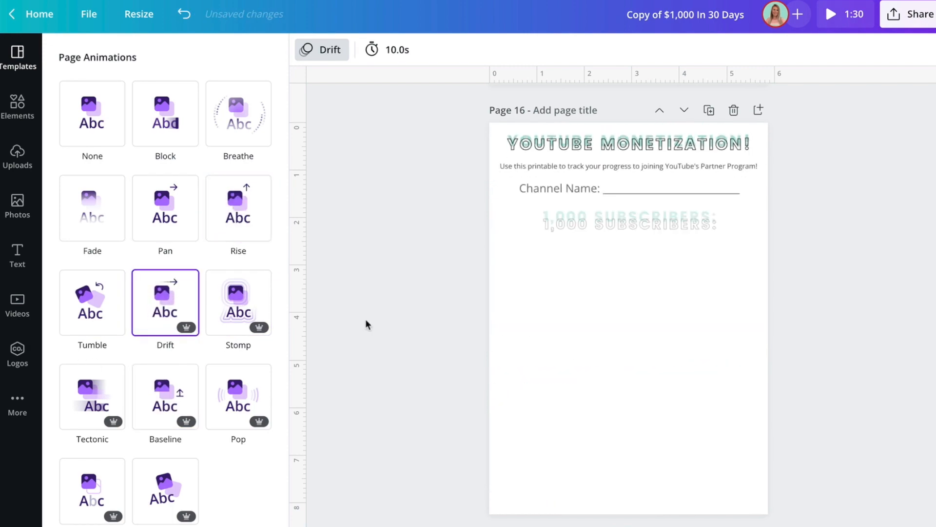
left_click(255, 313)
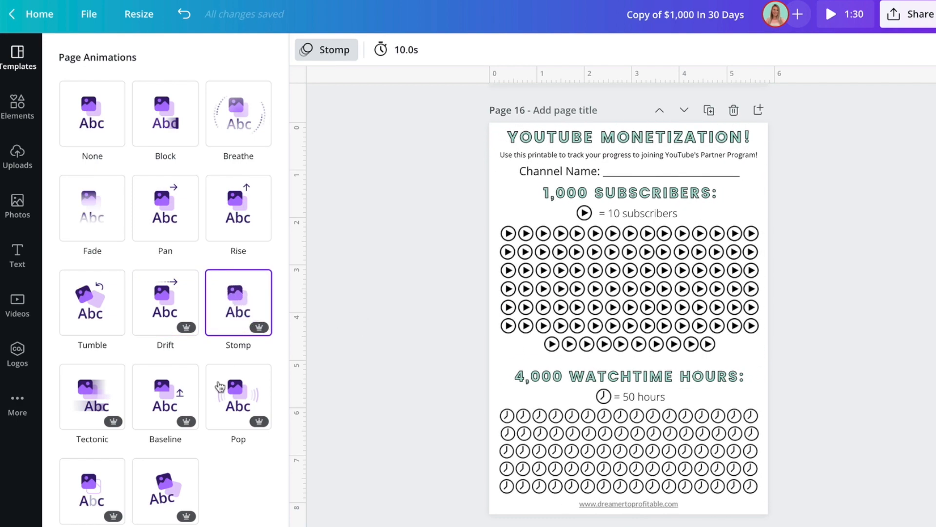
left_click(95, 401)
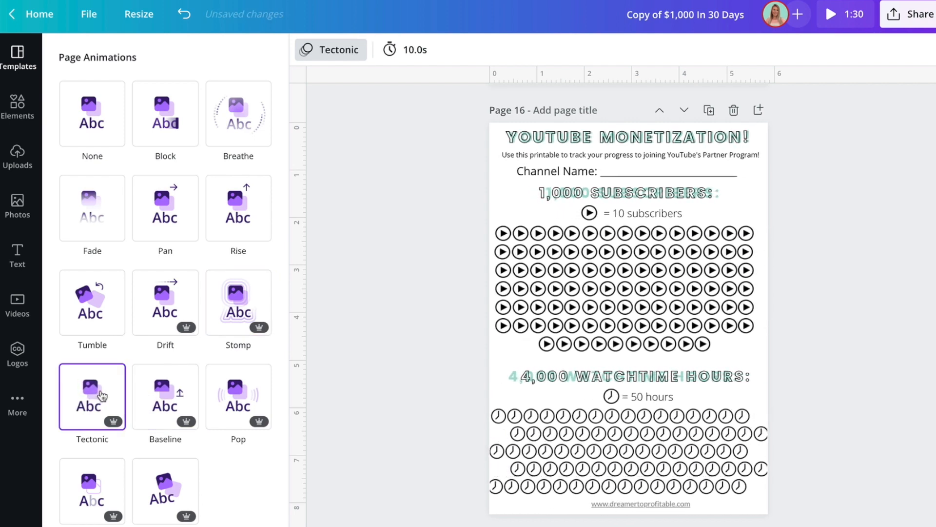
Step: Set page 16's timing to 3.0 s, preview Tectonic at that length, and lengthen the timing to 28.5 s
left_click(417, 49)
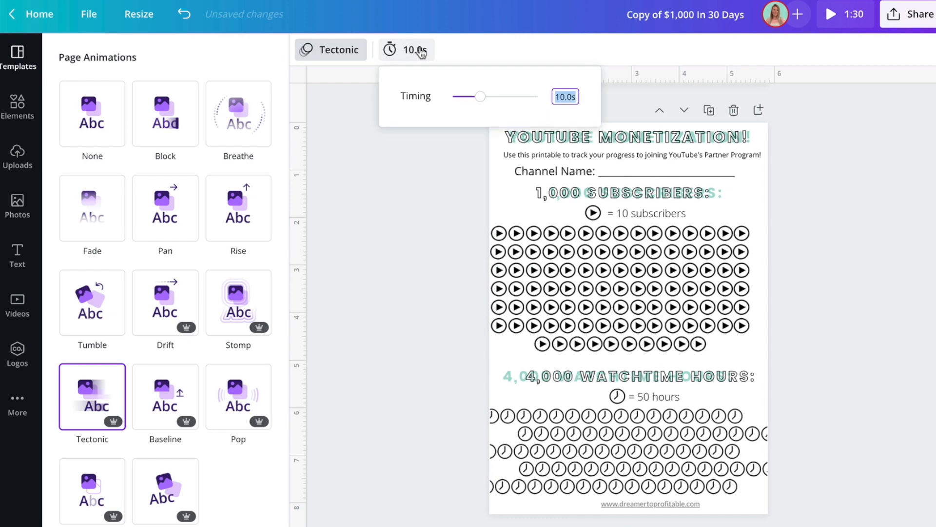
left_click_drag(481, 97, 460, 98)
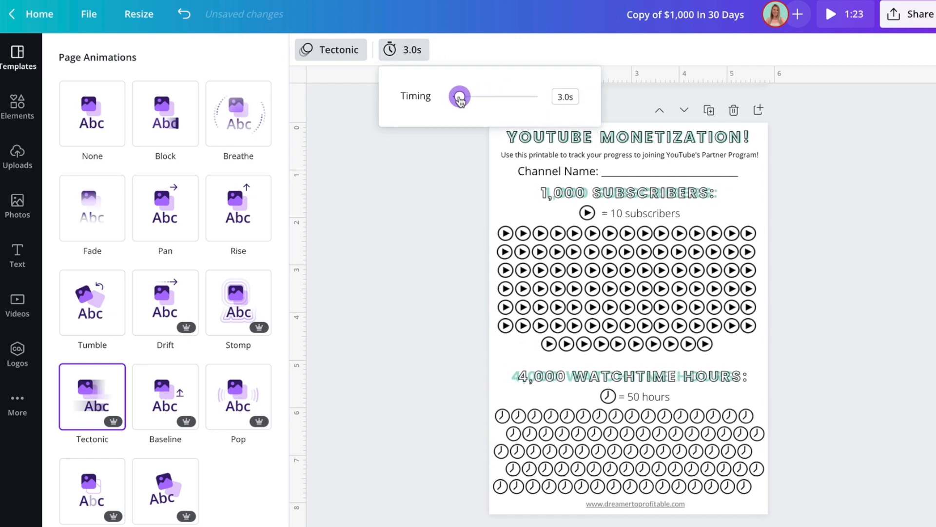
left_click(92, 392)
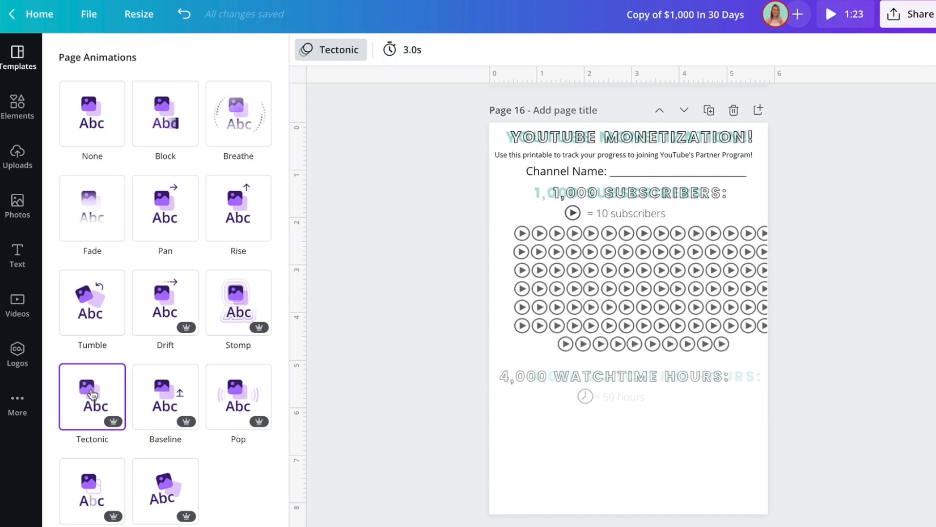
left_click(390, 51)
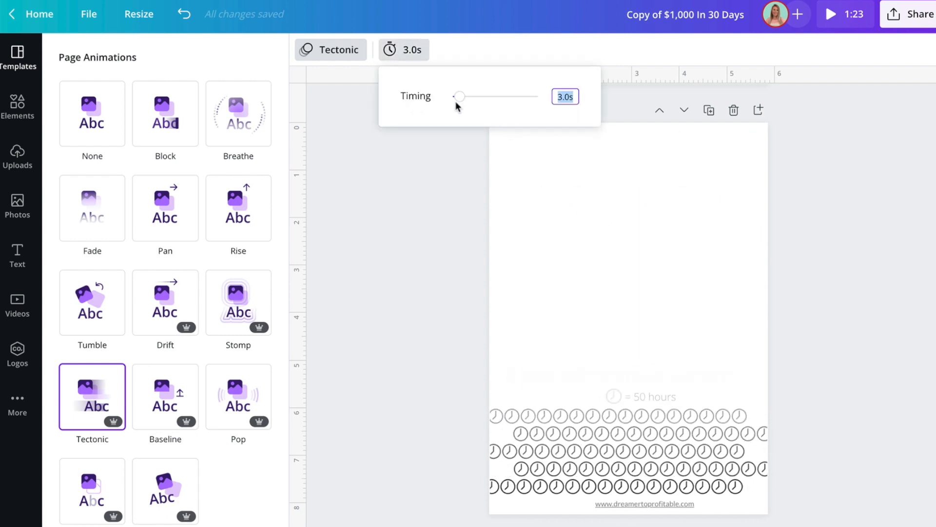
left_click_drag(458, 98, 535, 96)
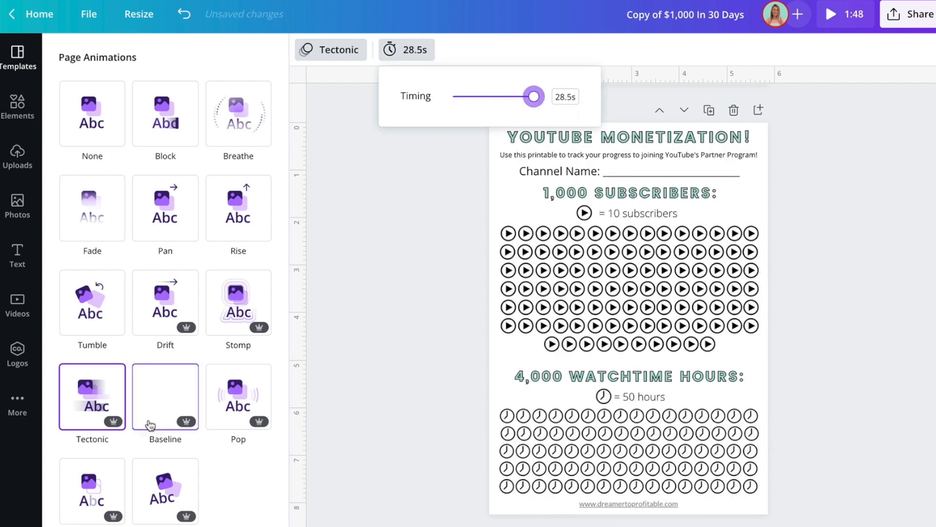
Step: Try the Baseline page animation on page 16 and apply Pop instead
left_click(138, 406)
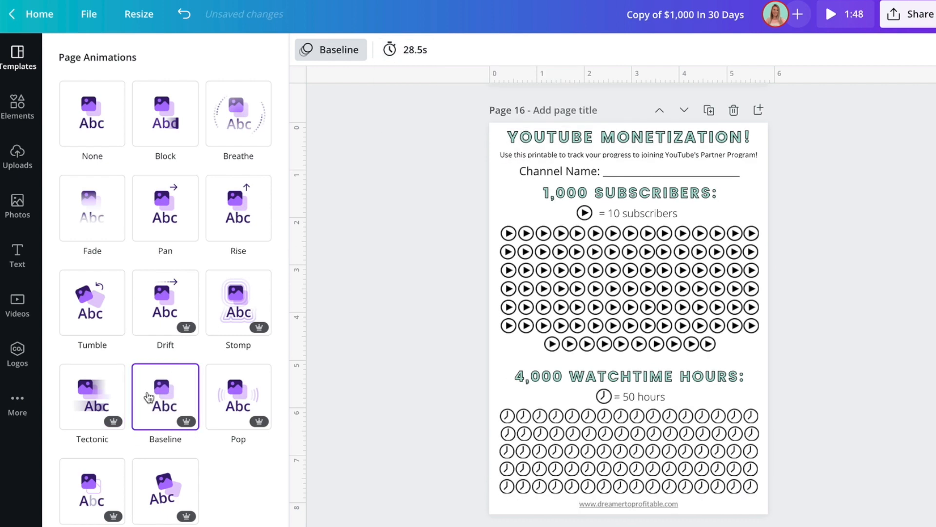
left_click(238, 401)
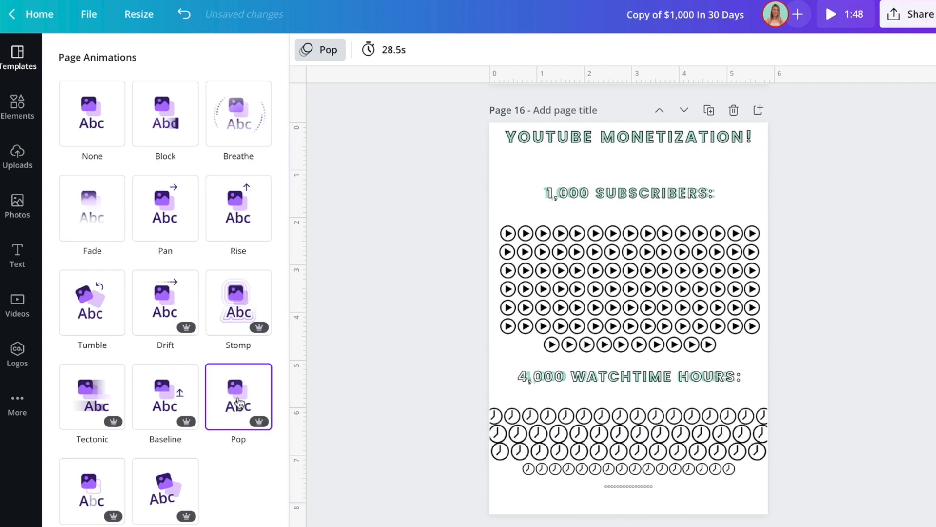
scroll(207, 429, "down", 1)
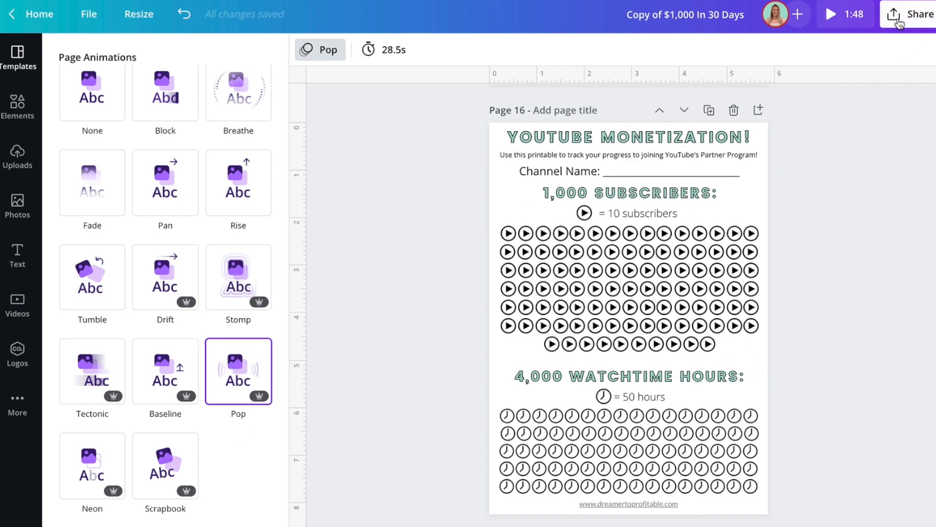
Step: Download only page 16 of the design as an MP4 video
left_click(917, 20)
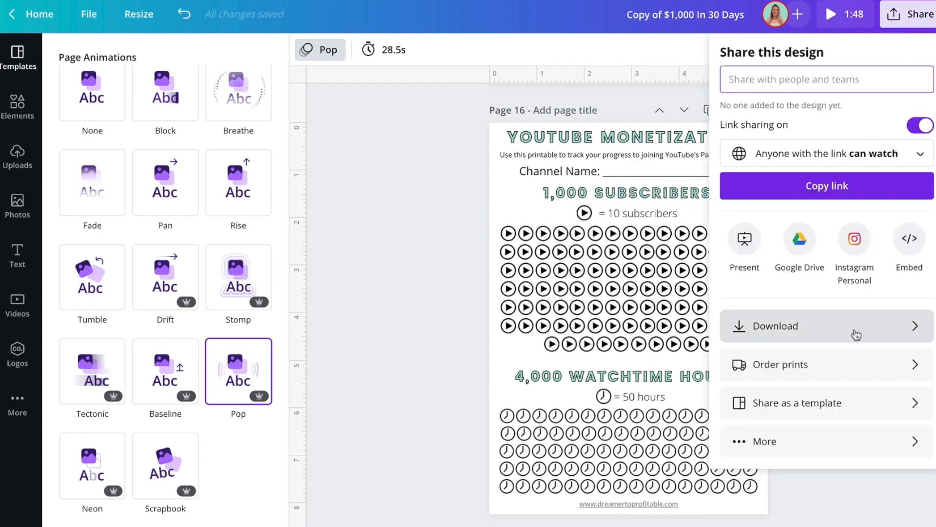
left_click(853, 333)
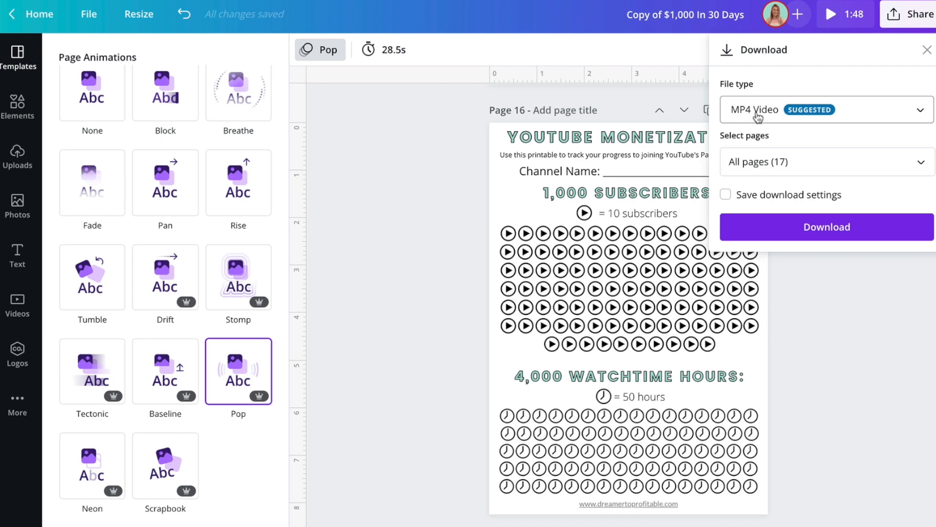
left_click(839, 162)
left_click(802, 199)
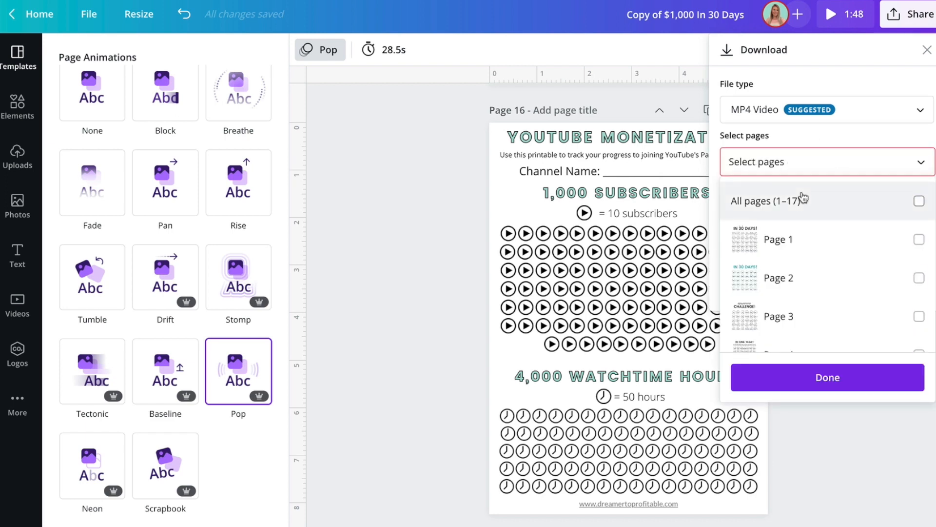
scroll(801, 292, "down", 10)
left_click(801, 289)
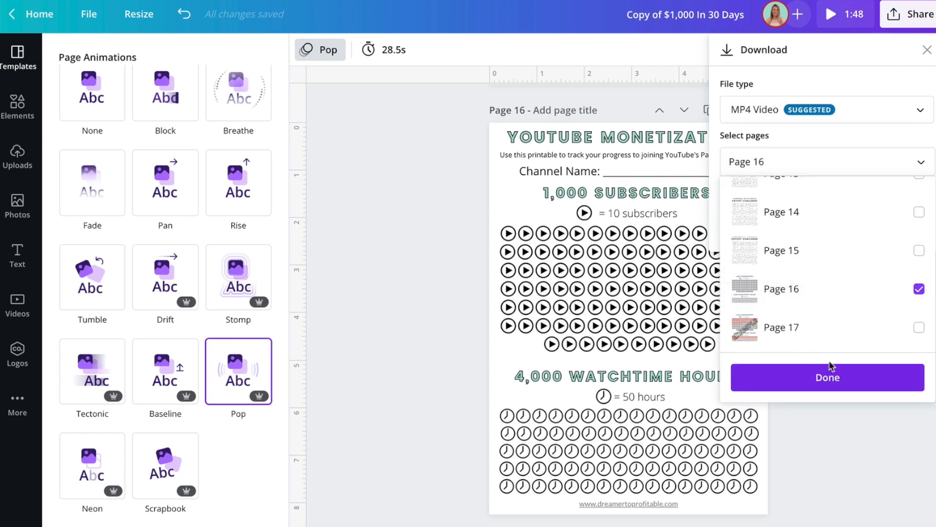
left_click(810, 380)
left_click(840, 227)
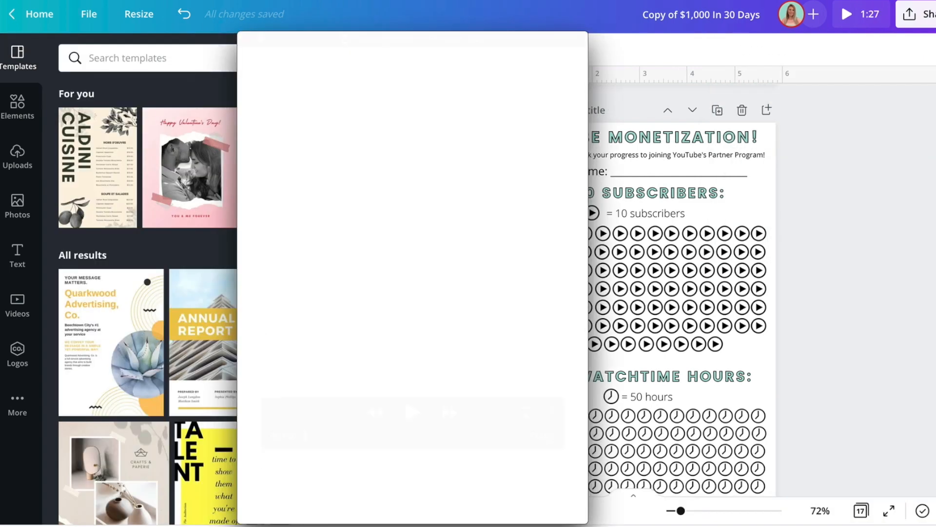
Step: Play the downloaded "Copy of $1,000 In 30 Days.mp4" and replay it from near the start to review the animation
left_click(413, 414)
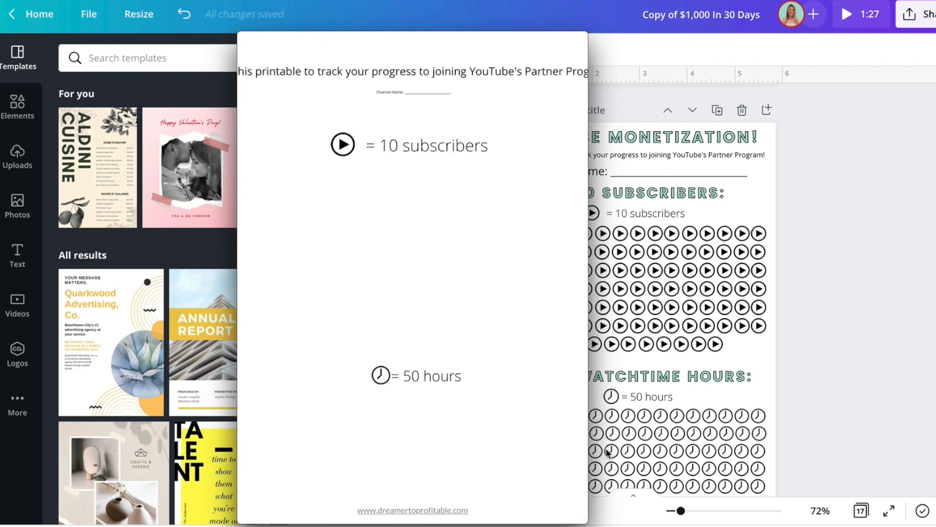
mouse_move(456, 431)
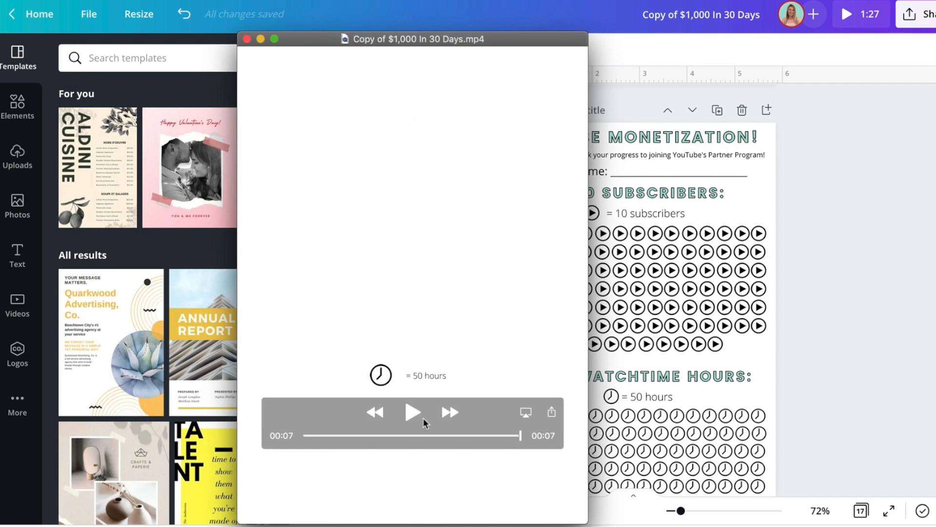
left_click(309, 439)
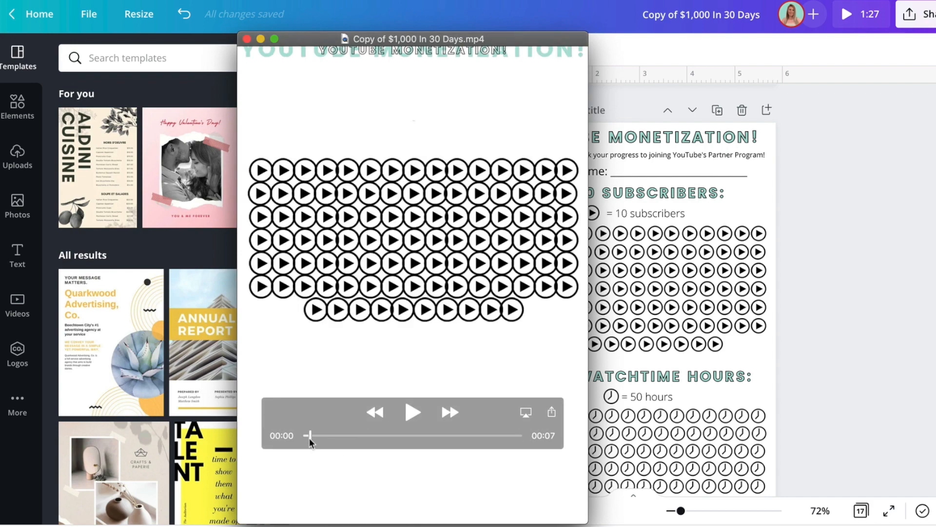
left_click(414, 412)
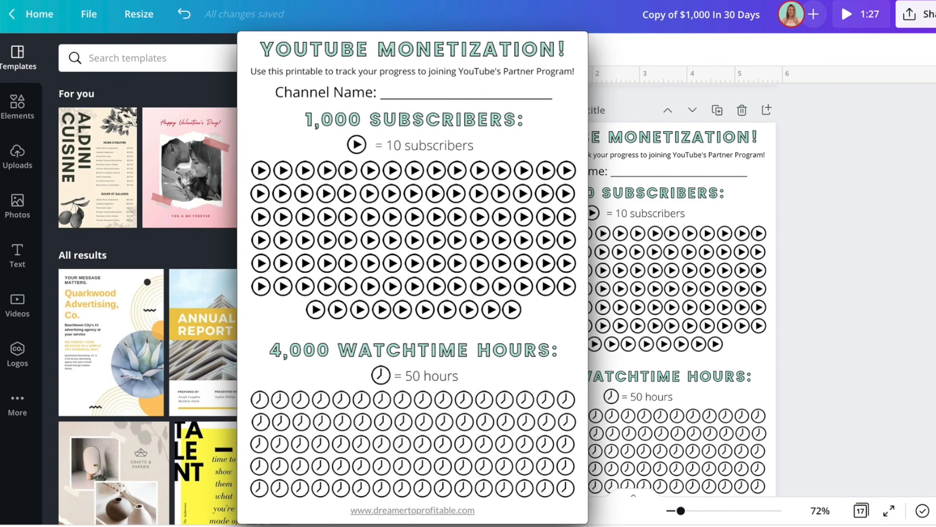
mouse_move(254, 68)
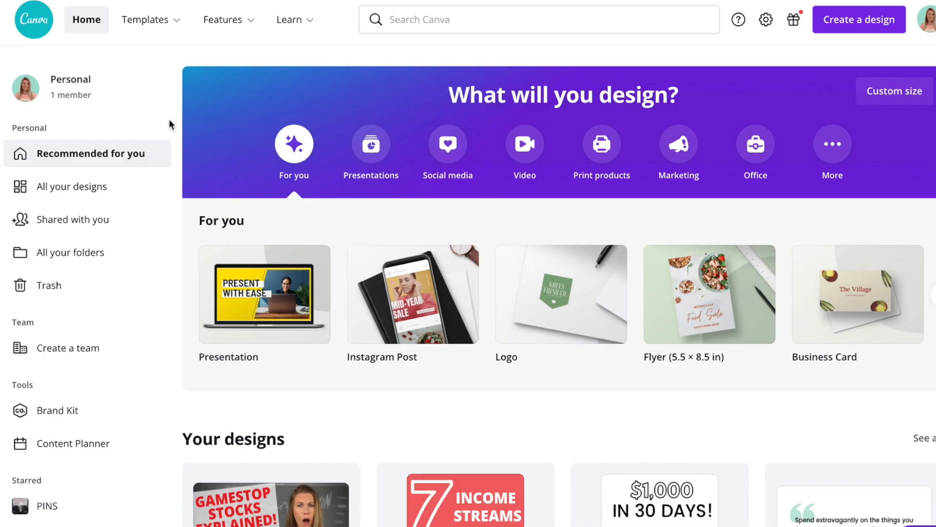
Step: Look over the template categories on the Canva home page and search for "baby shower invite"
mouse_move(145, 20)
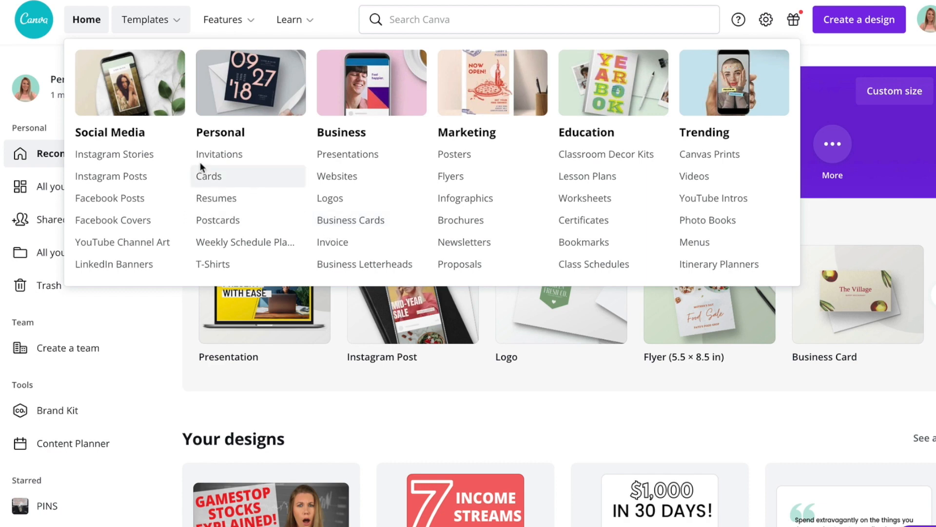
left_click(453, 20)
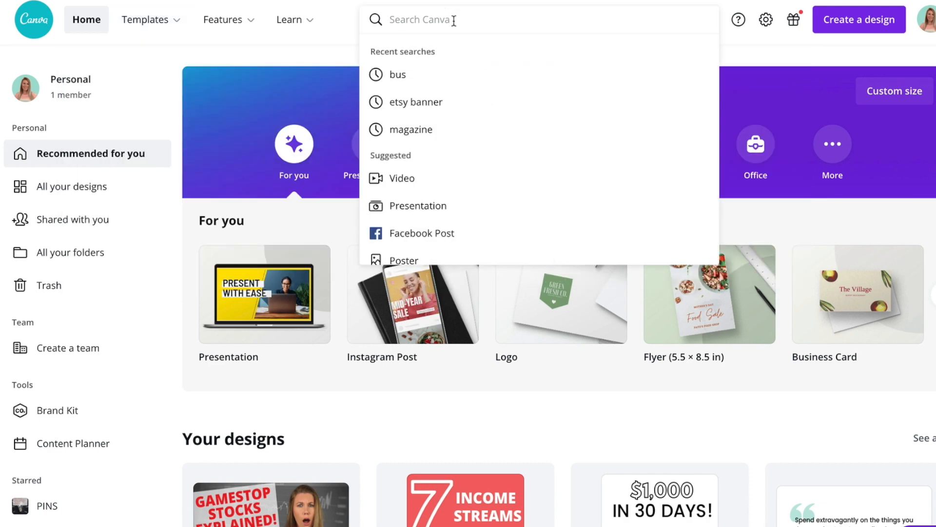
type("baby in")
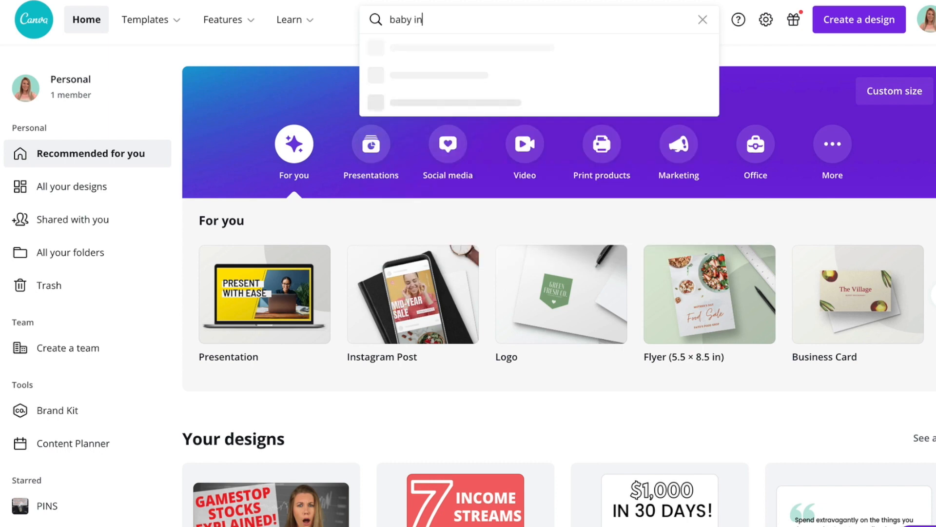
key("BackSpace")
key("BackSpace")
type("shower ")
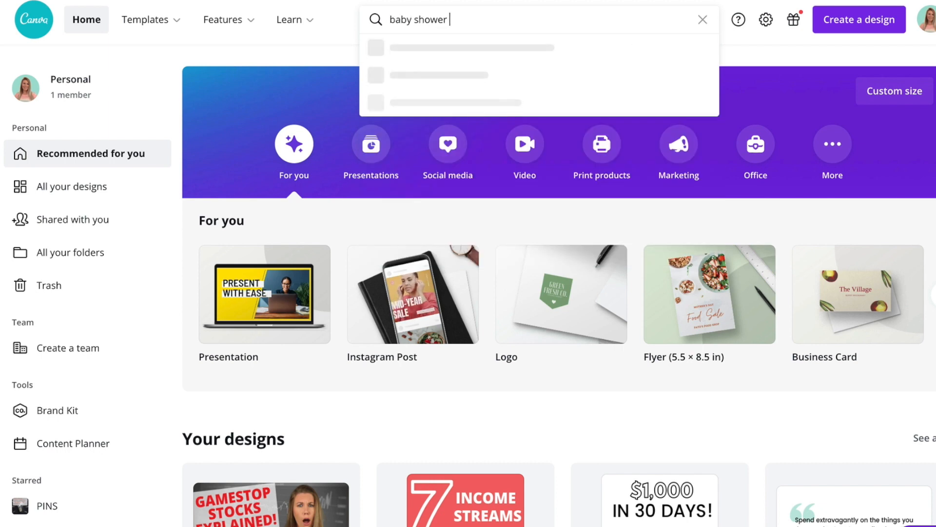
type("inv")
key("Return")
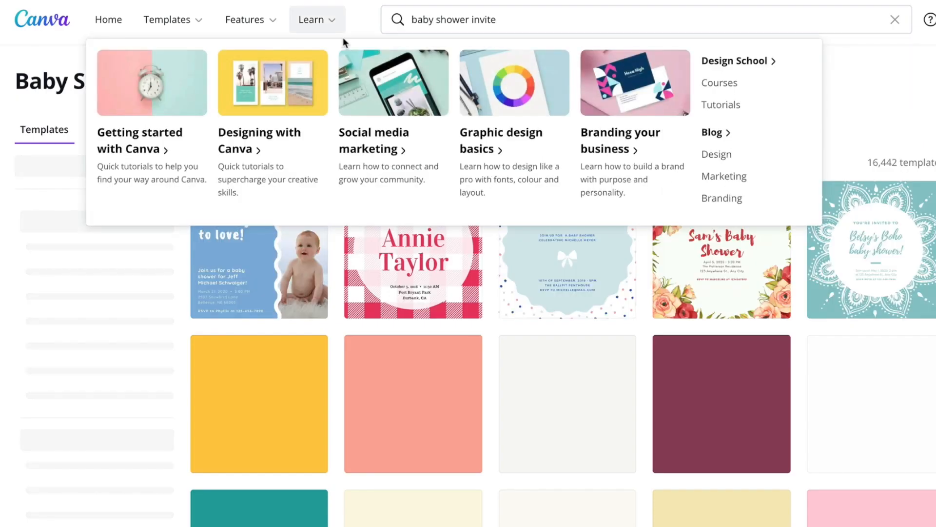
Step: Browse the baby shower invitation results and open the Blue and White Floral Watercolor Baby Shower Invitation template
scroll(181, 288, "down", 8)
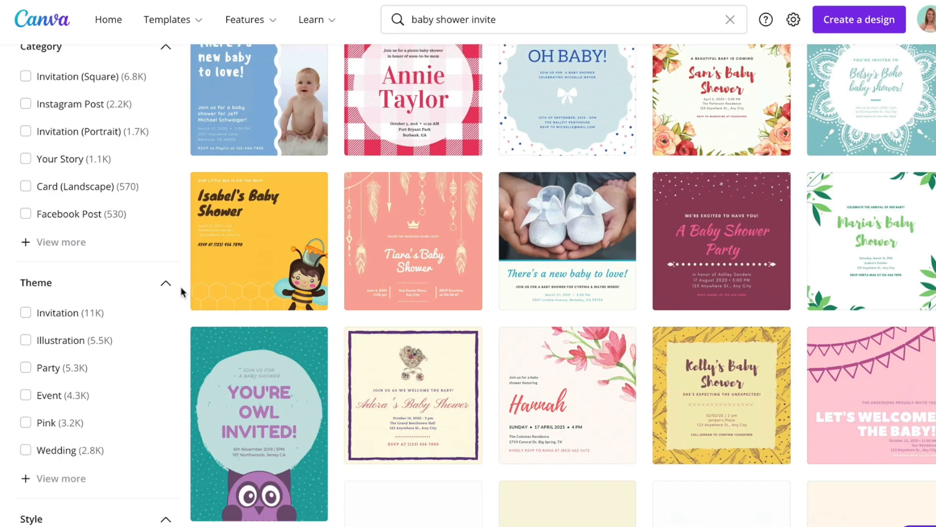
scroll(181, 291, "down", 7)
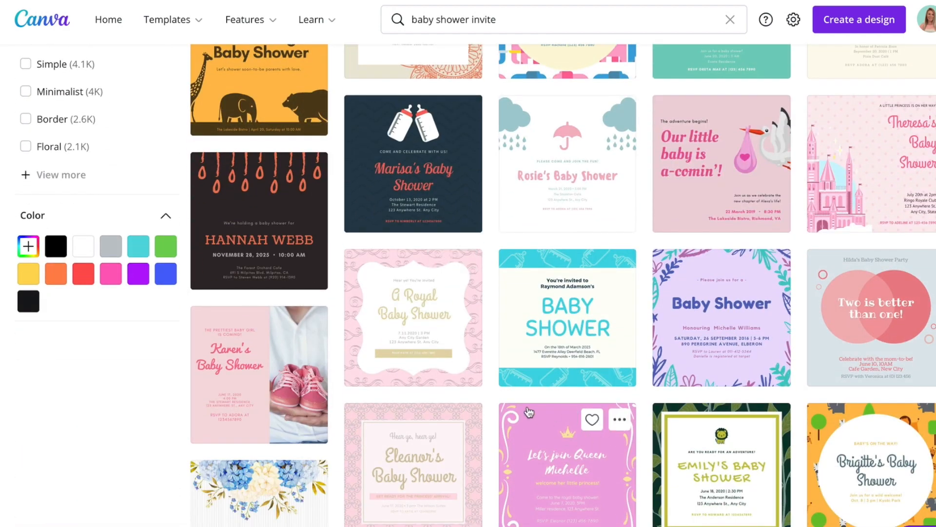
scroll(461, 303, "down", 1)
scroll(461, 304, "down", 4)
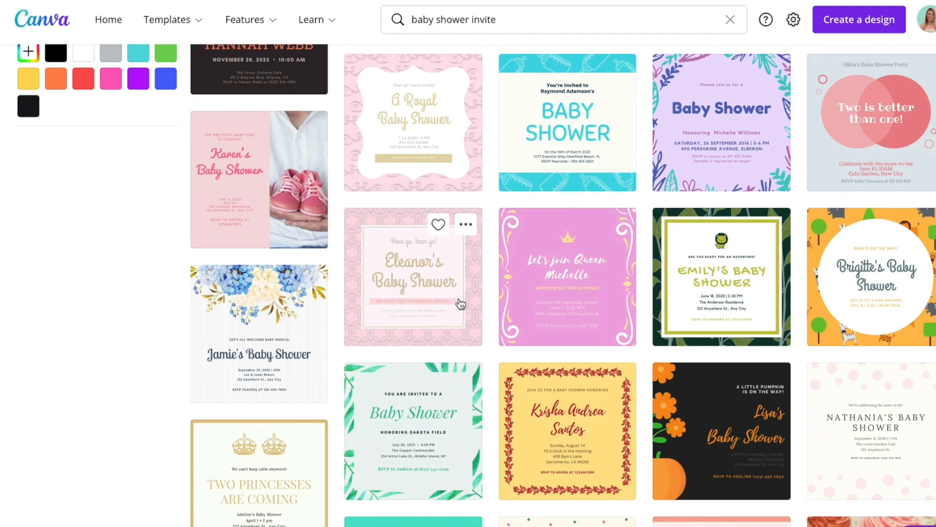
left_click(278, 336)
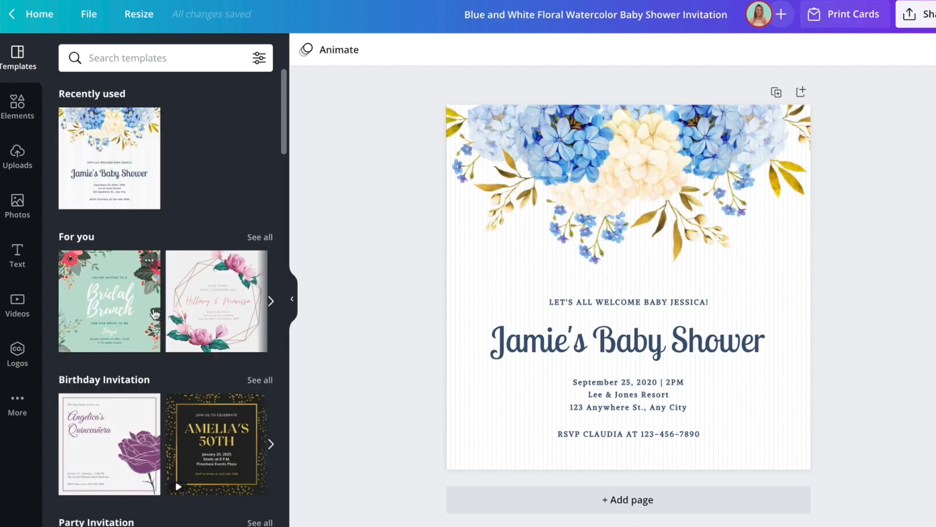
Step: Look through the alternative invitation templates and nudge the blue and cream floral image slightly on the invitation
scroll(156, 317, "down", 6)
scroll(155, 317, "up", 6)
scroll(240, 348, "down", 7)
scroll(240, 348, "up", 7)
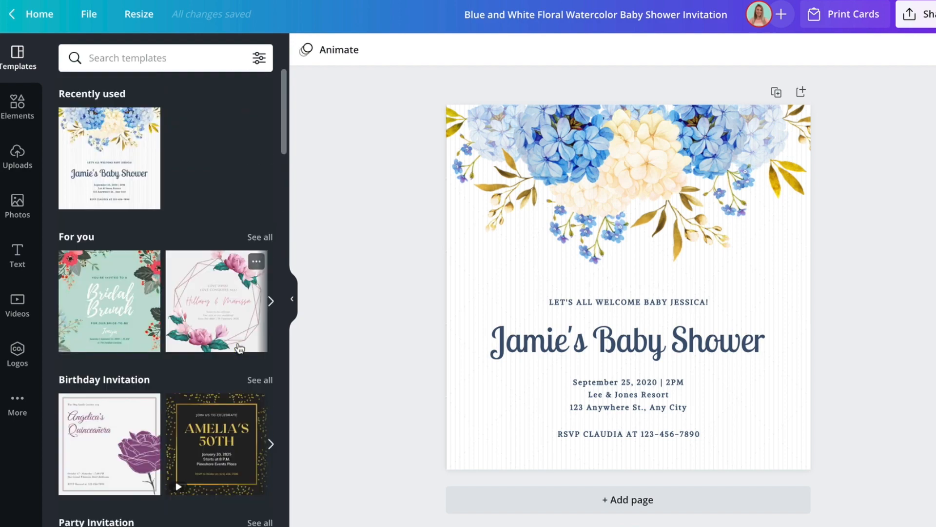
left_click(671, 200)
double_click(671, 200)
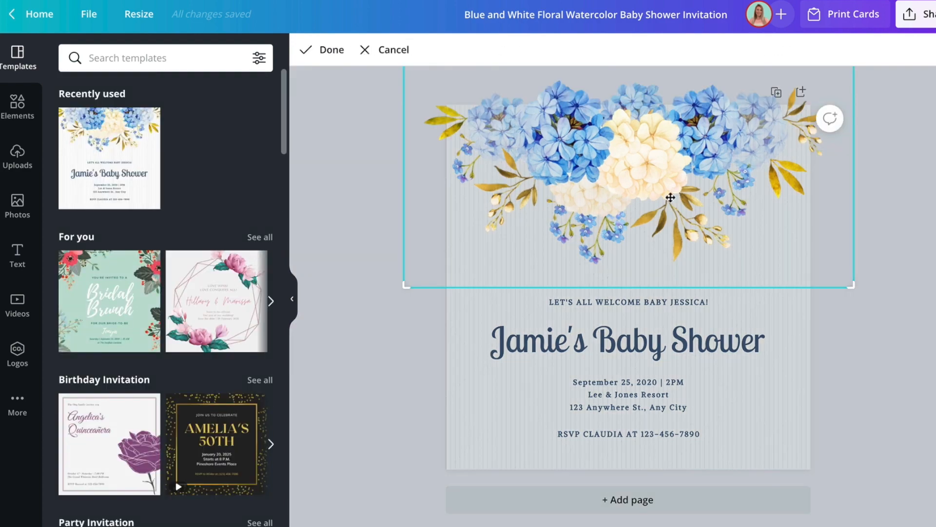
left_click(891, 326)
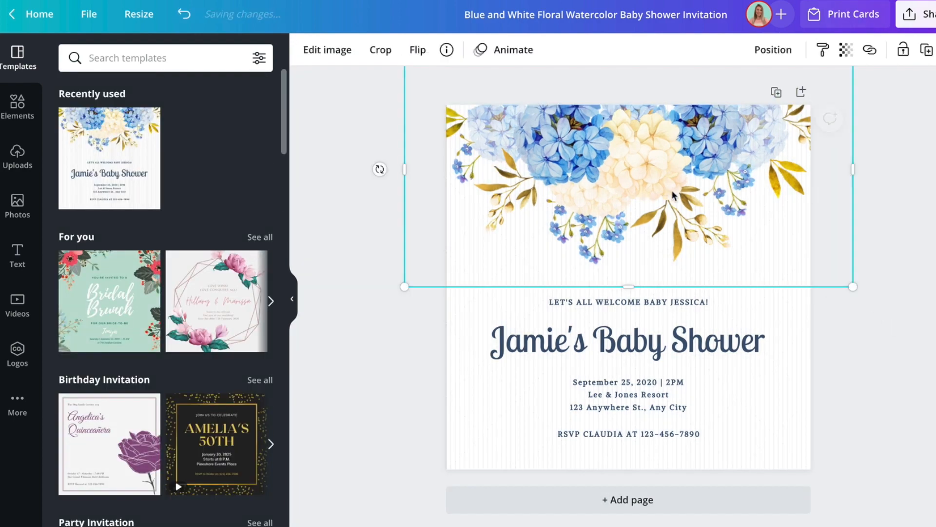
mouse_move(659, 183)
left_mouse_down()
mouse_move(673, 194)
mouse_move(662, 185)
left_mouse_up()
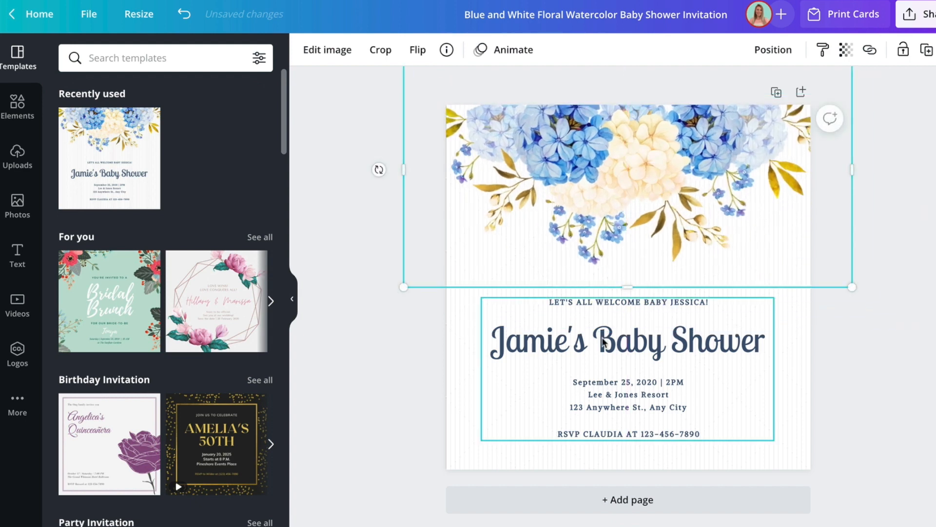
Step: Select the invitation's headline, details text and background in turn, and check the headline's text colour option
left_click(594, 344)
left_click(585, 351)
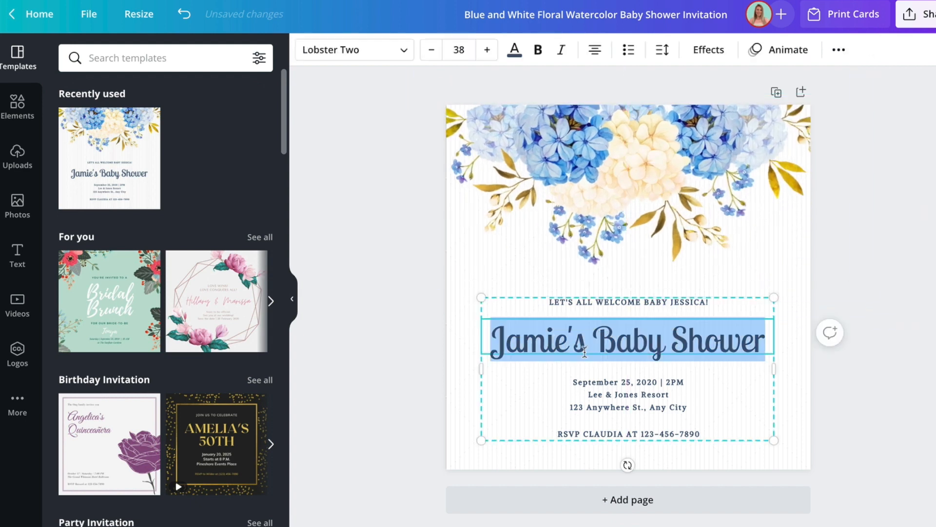
left_click(641, 397)
left_click(636, 423)
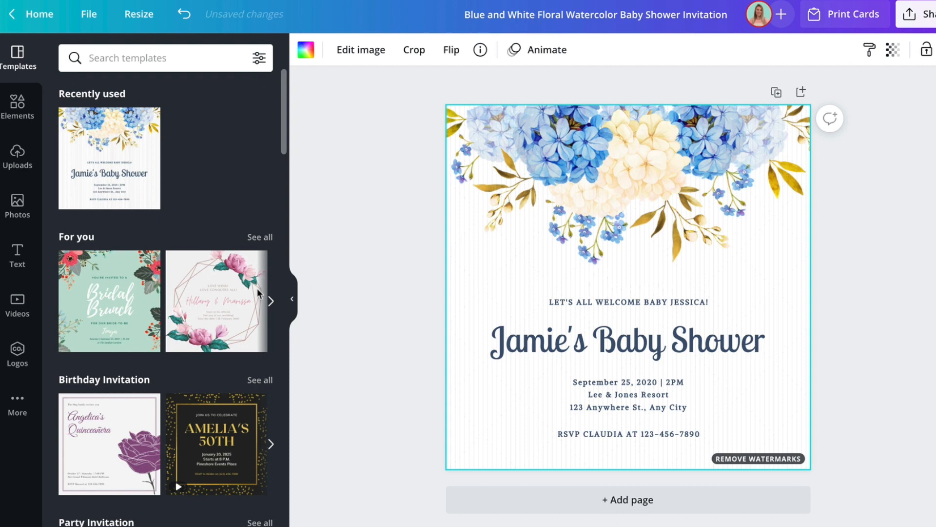
scroll(132, 293, "down", 1)
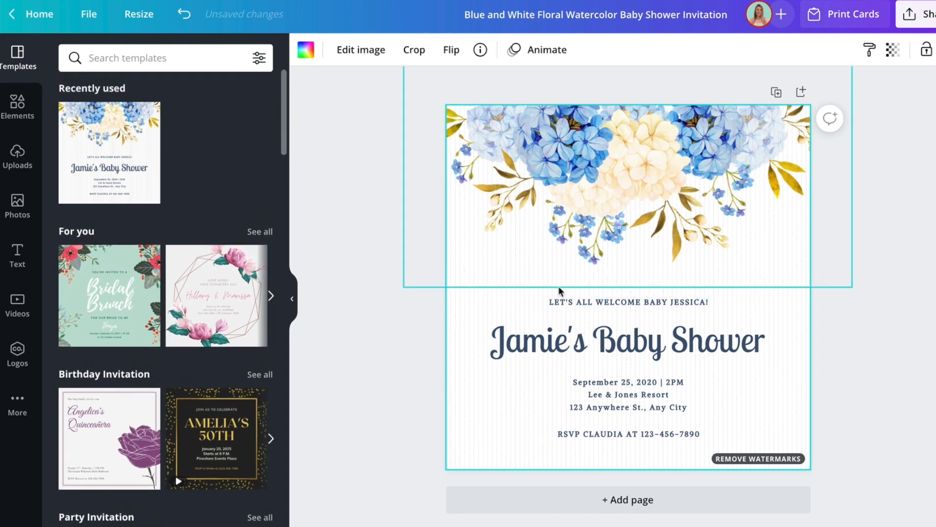
left_click(561, 316)
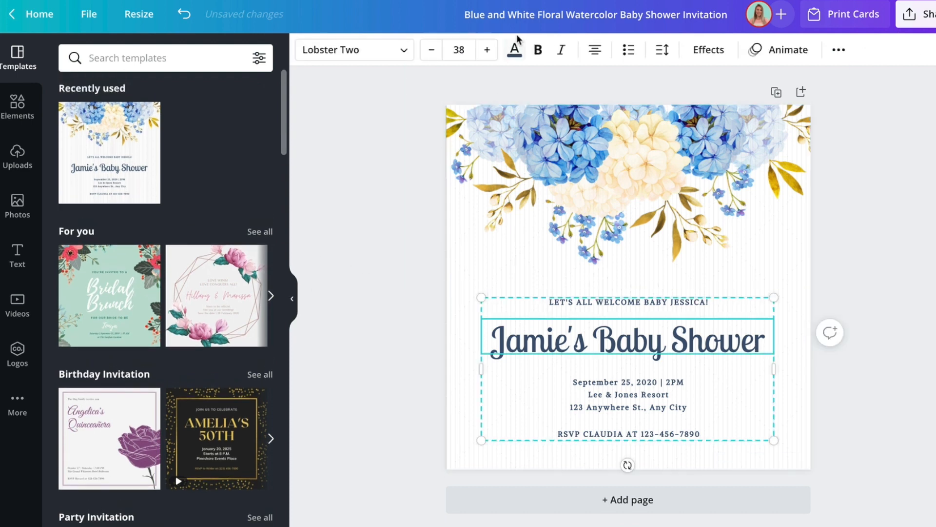
left_click(515, 49)
left_click(515, 49)
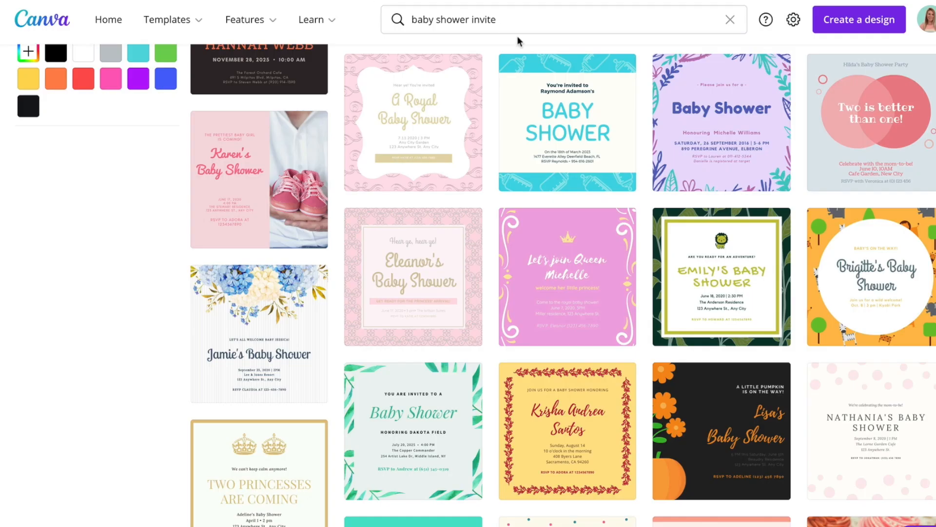
Step: Search the templates for business cards and browse through the designs
triple_click(501, 23)
type("bu")
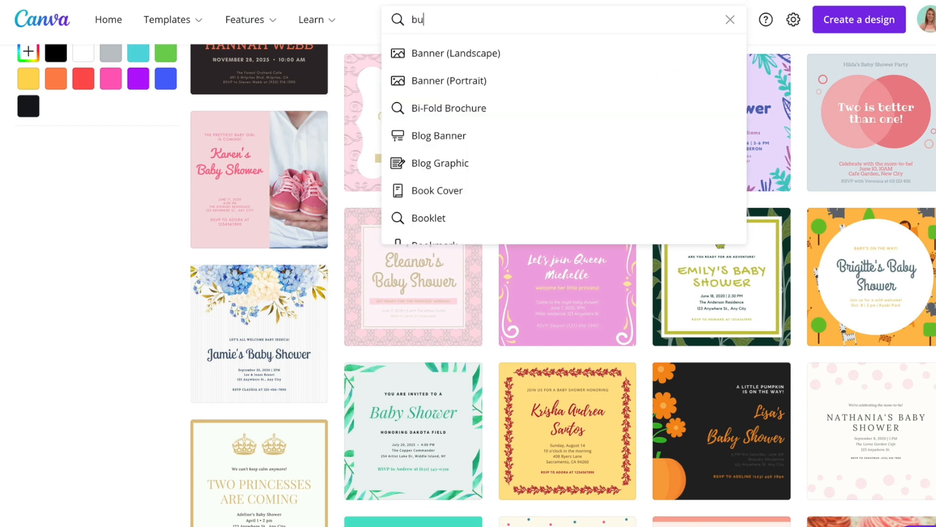
left_click(473, 53)
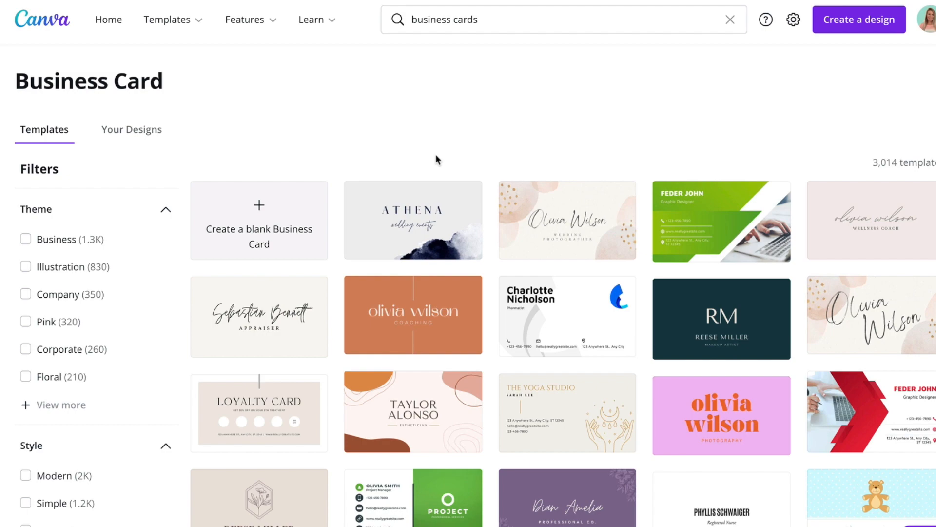
scroll(435, 159, "down", 10)
scroll(438, 160, "down", 5)
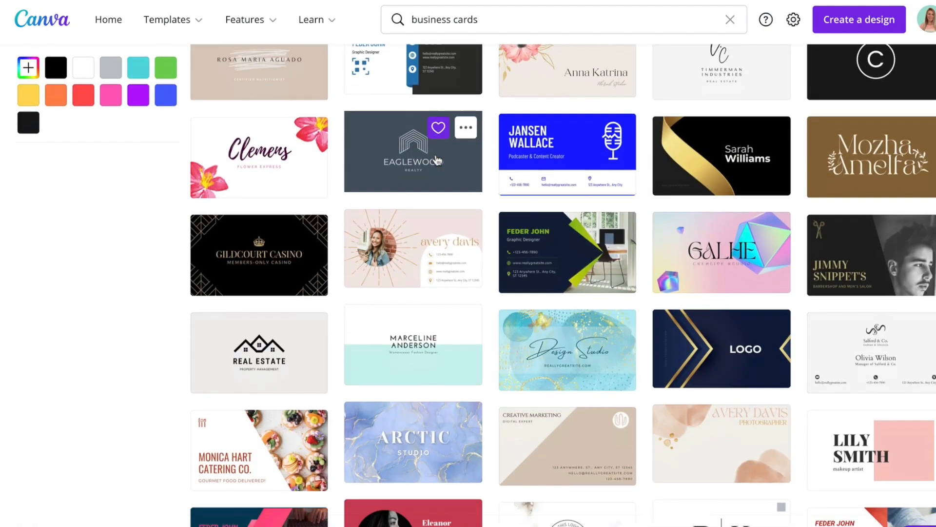
scroll(437, 160, "down", 3)
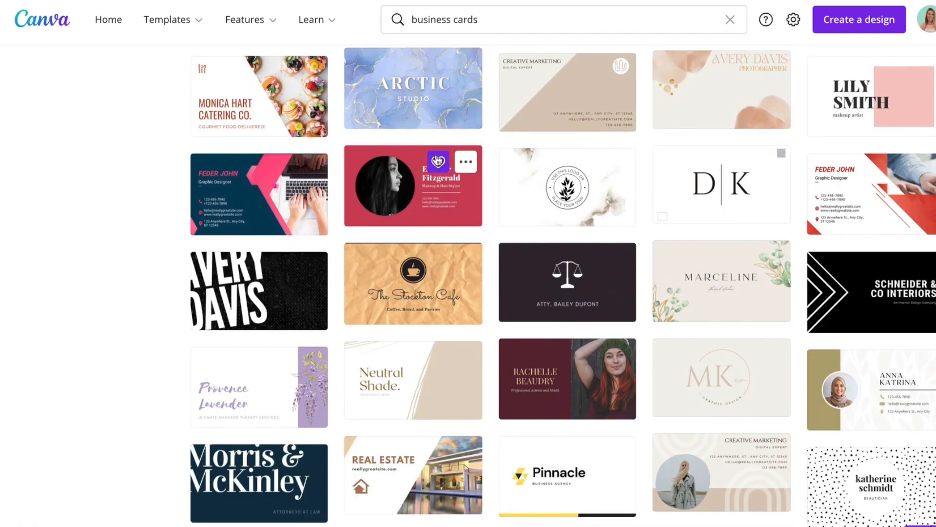
scroll(437, 161, "down", 7)
scroll(438, 160, "down", 10)
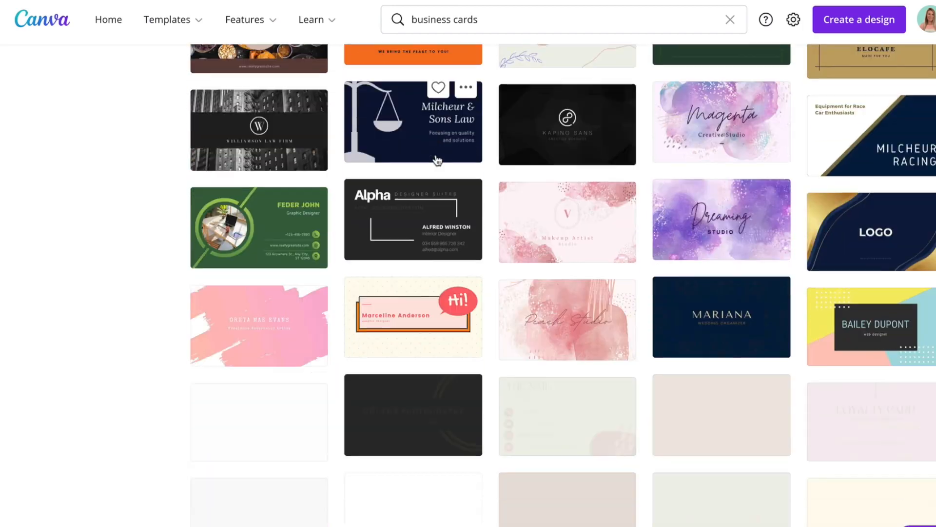
scroll(437, 161, "down", 3)
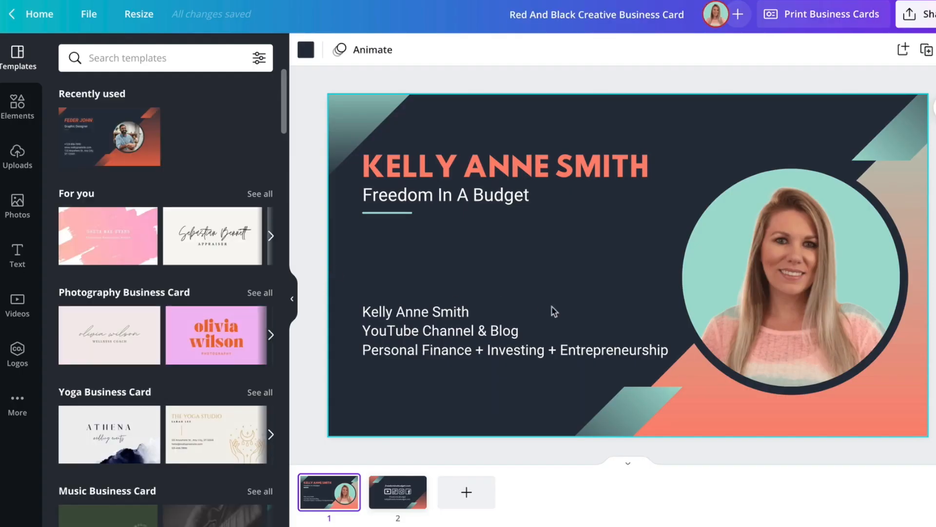
Step: View the second page of the Red And Black Creative Business Card design and return to its first page
left_click(391, 499)
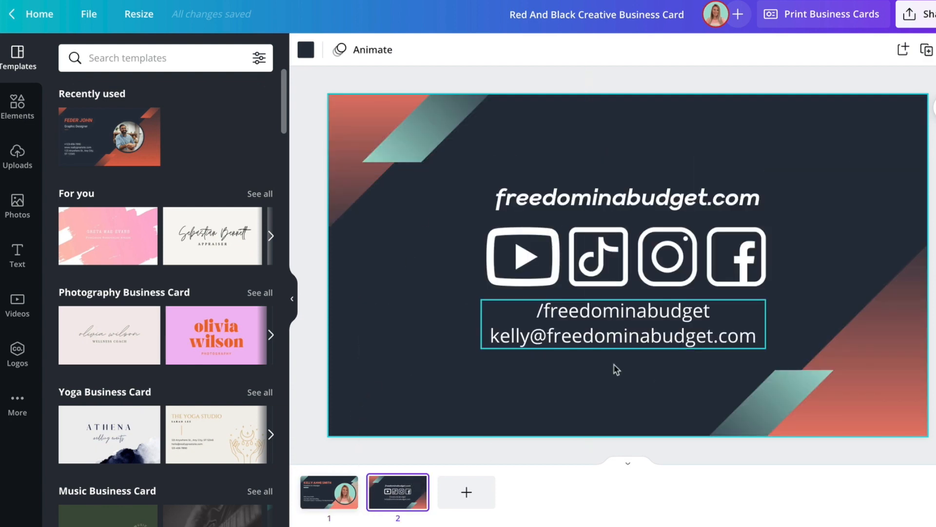
left_click(341, 485)
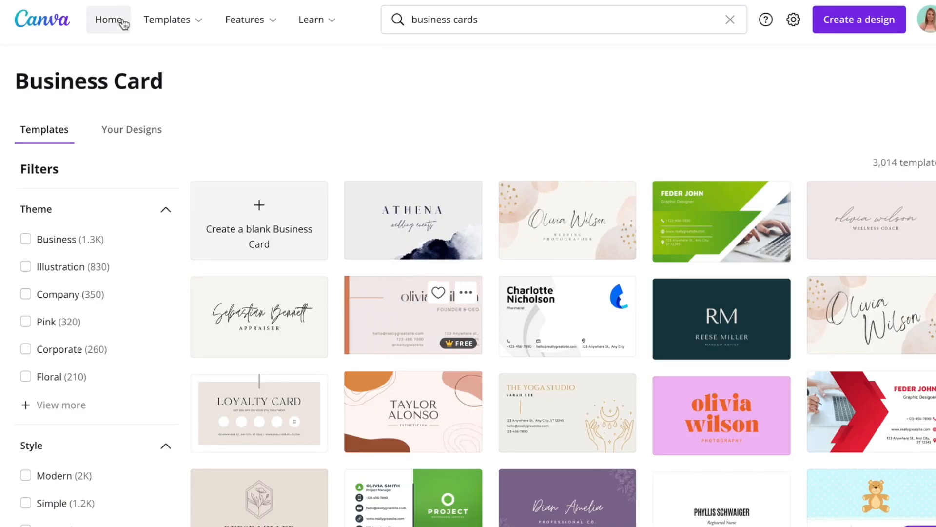
Step: Look over the Discover Templates page and open the Instagram Posts category
mouse_move(171, 19)
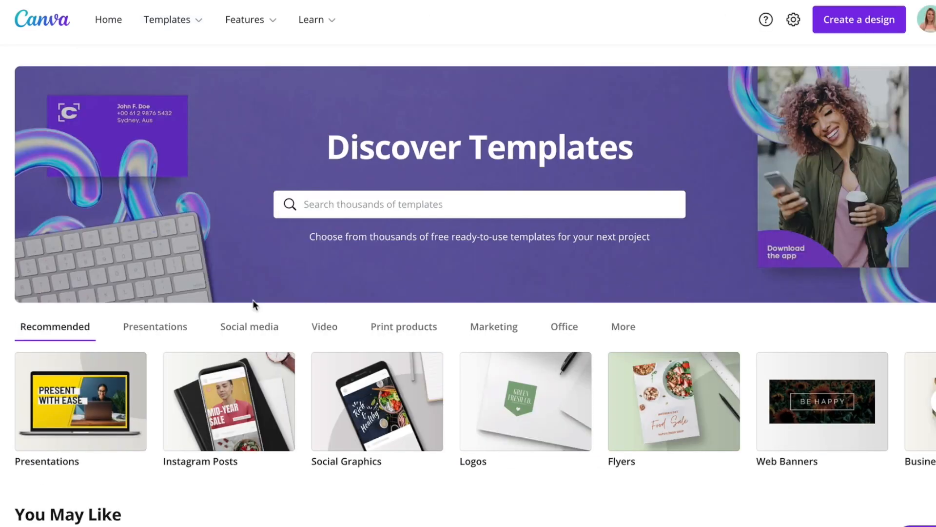
scroll(253, 303, "down", 8)
scroll(197, 124, "down", 6)
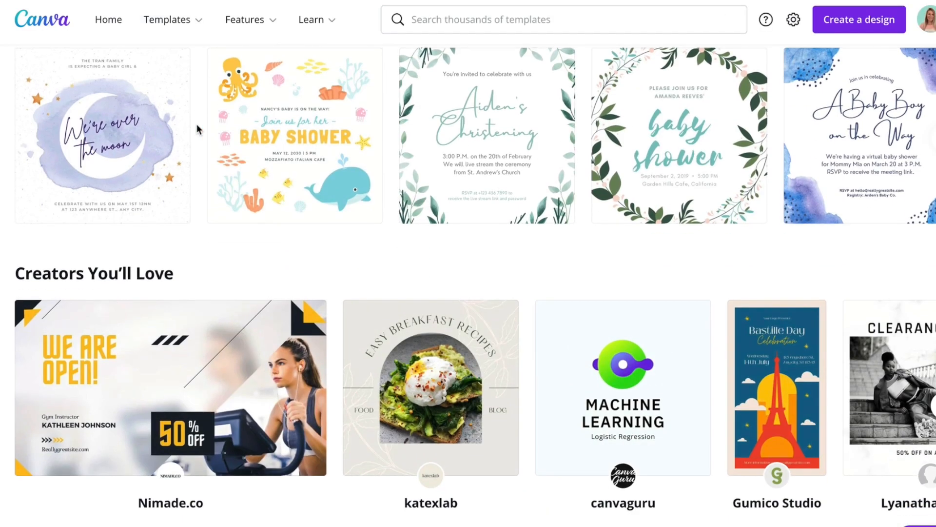
scroll(197, 124, "up", 8)
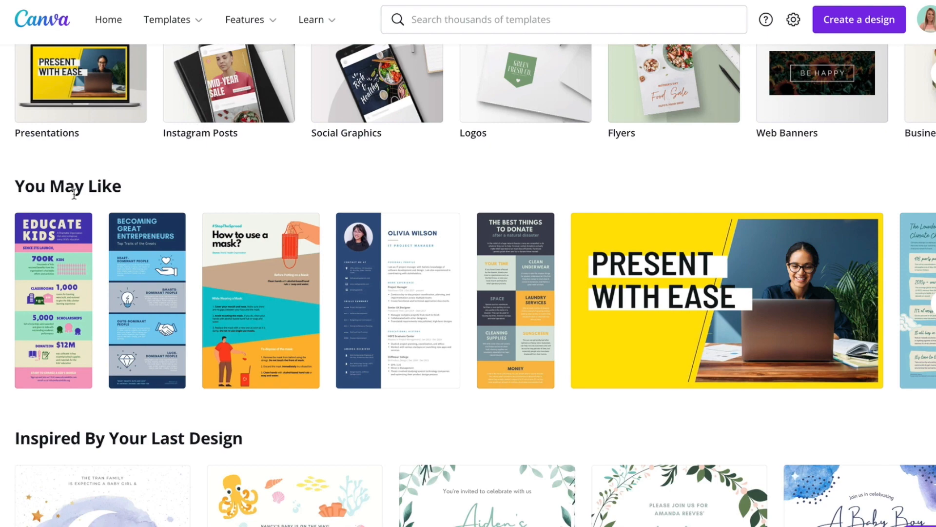
scroll(73, 184, "up", 3)
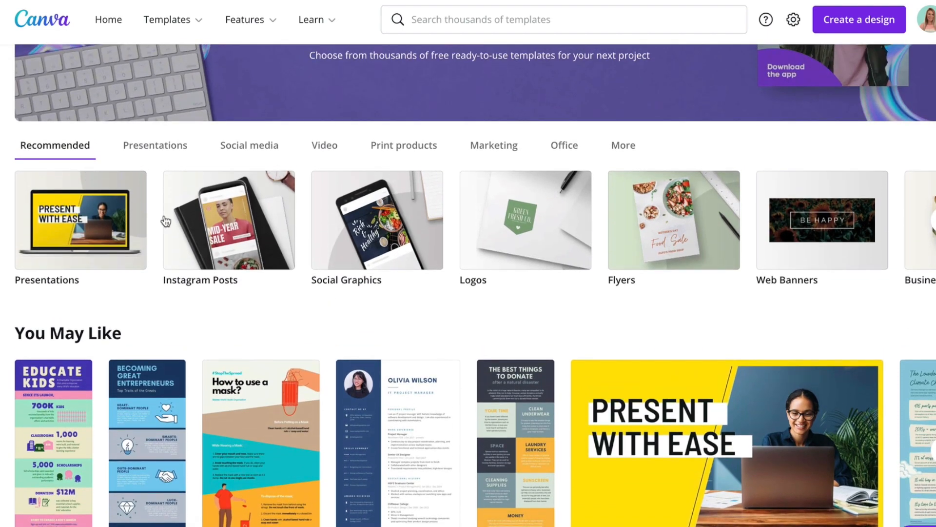
left_click(257, 225)
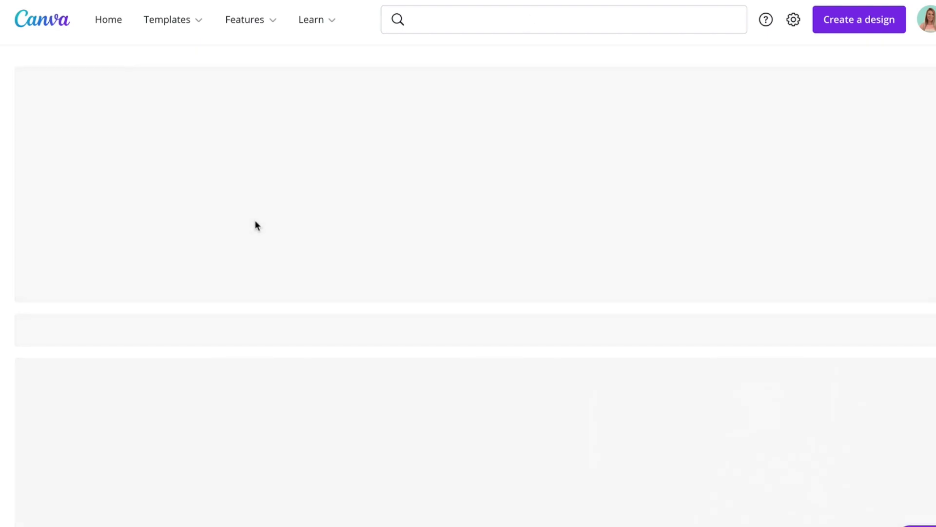
Step: Browse the Instagram post templates and open the Beach Quote Instagram Post template for customizing
scroll(256, 221, "down", 6)
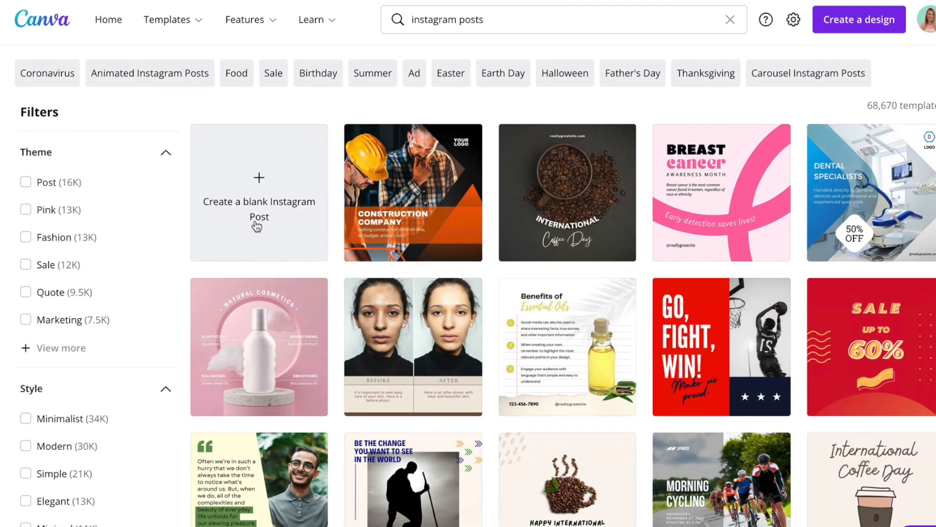
scroll(256, 224, "down", 5)
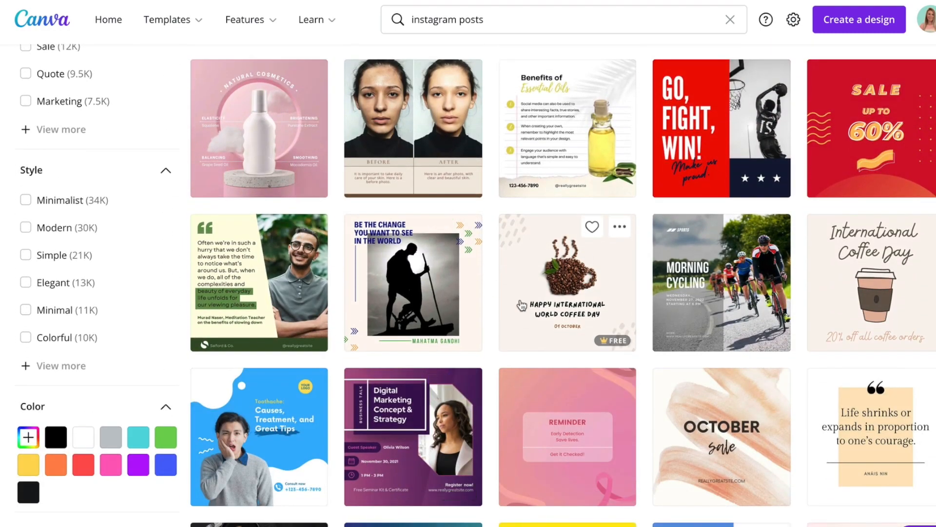
scroll(521, 306, "down", 6)
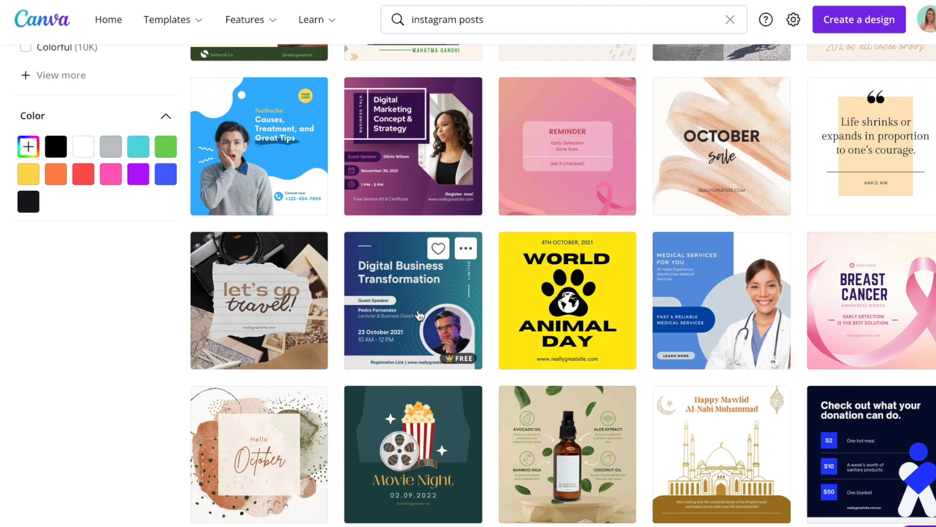
scroll(492, 301, "down", 5)
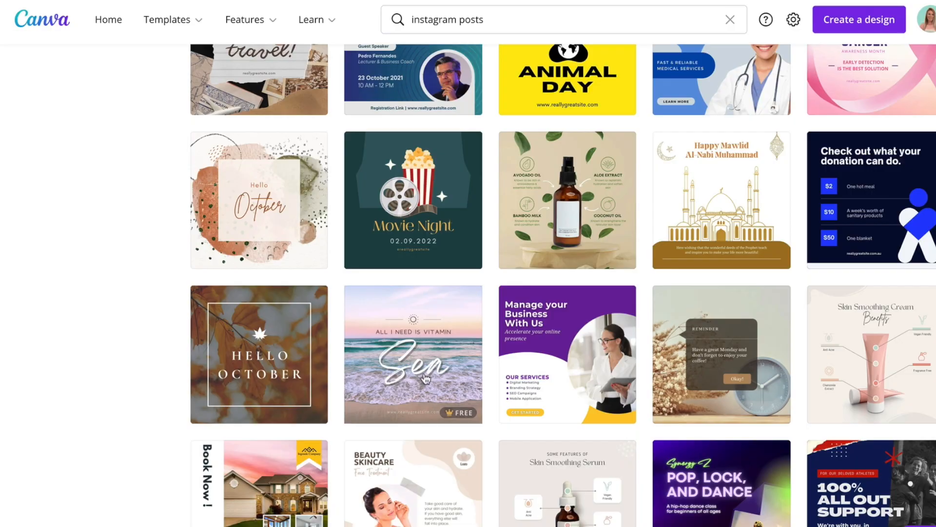
left_click(426, 379)
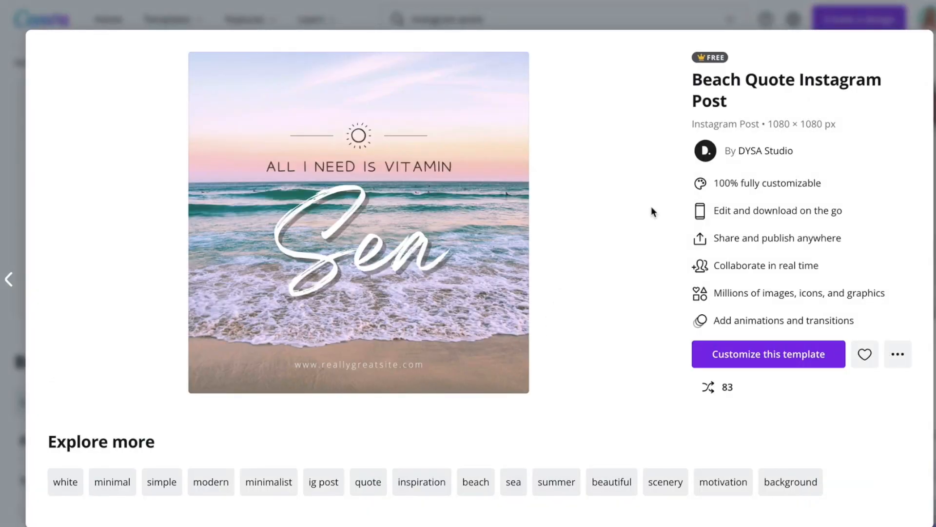
left_click(779, 354)
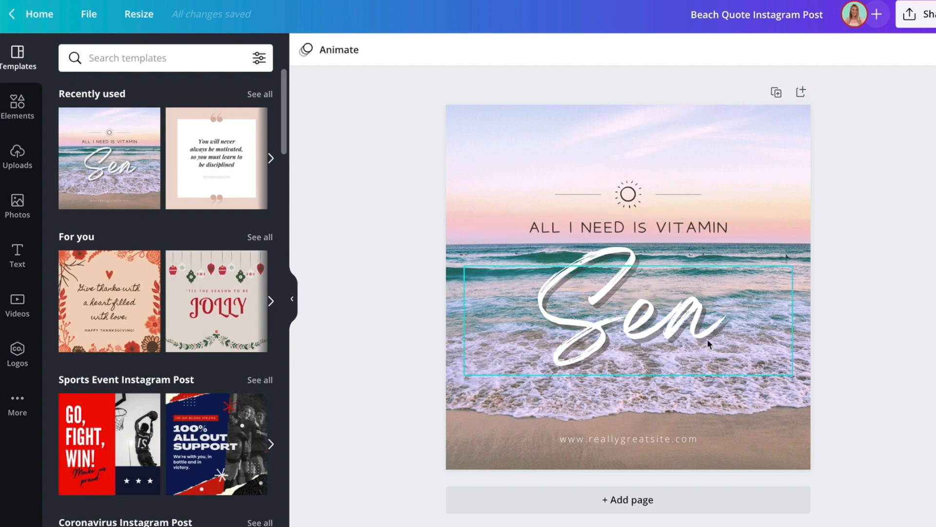
Step: Replace the website line at the bottom of the beach post with "dreamertoprofitable.com"
double_click(651, 439)
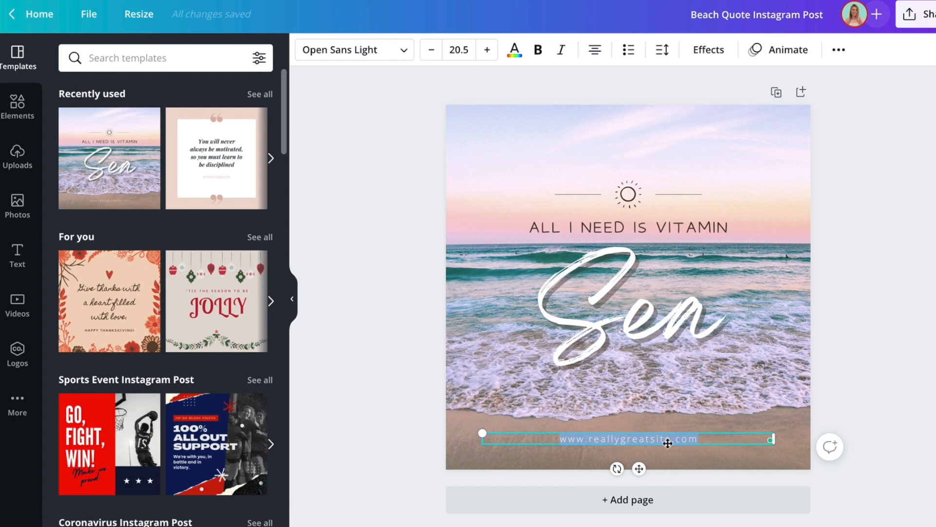
type("dreamertop")
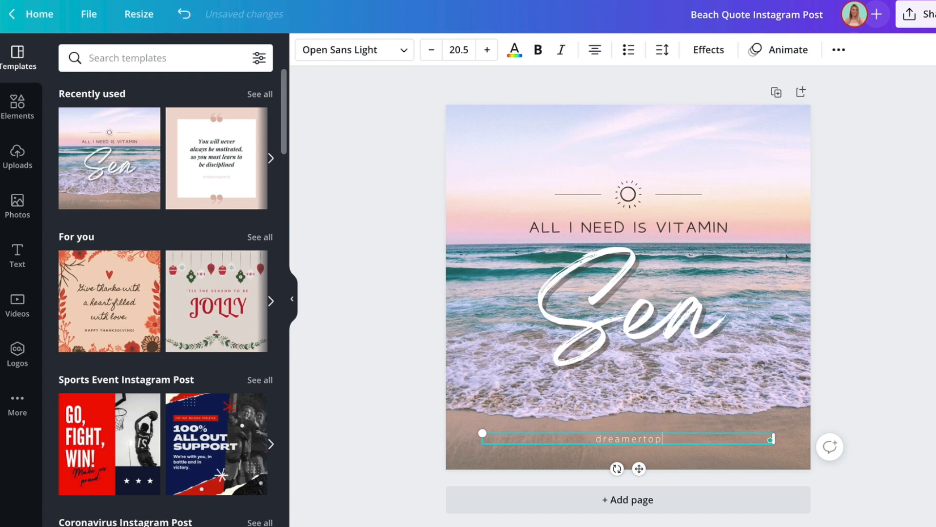
type("rofitable.com")
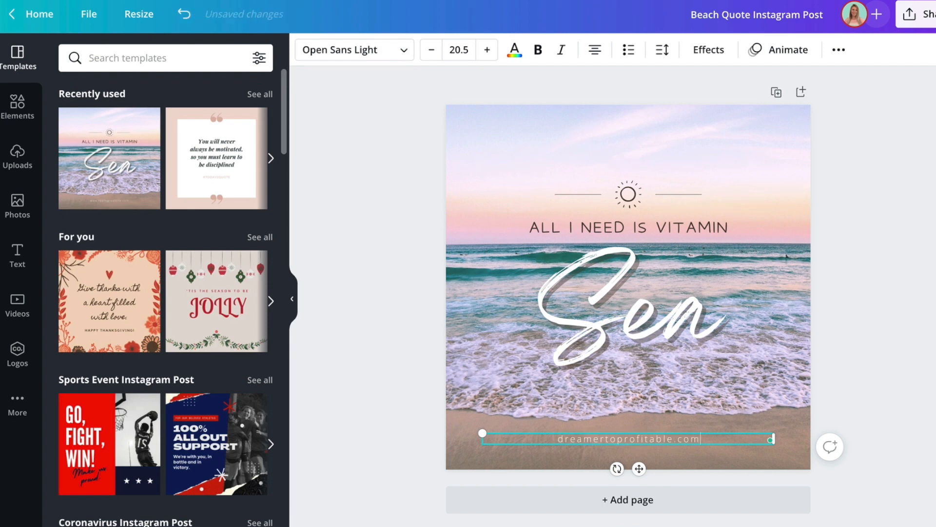
Step: Nudge the word "Sea" slightly on the beach post and set its font to Apricots
left_click(627, 228)
left_click_drag(625, 301, 629, 303)
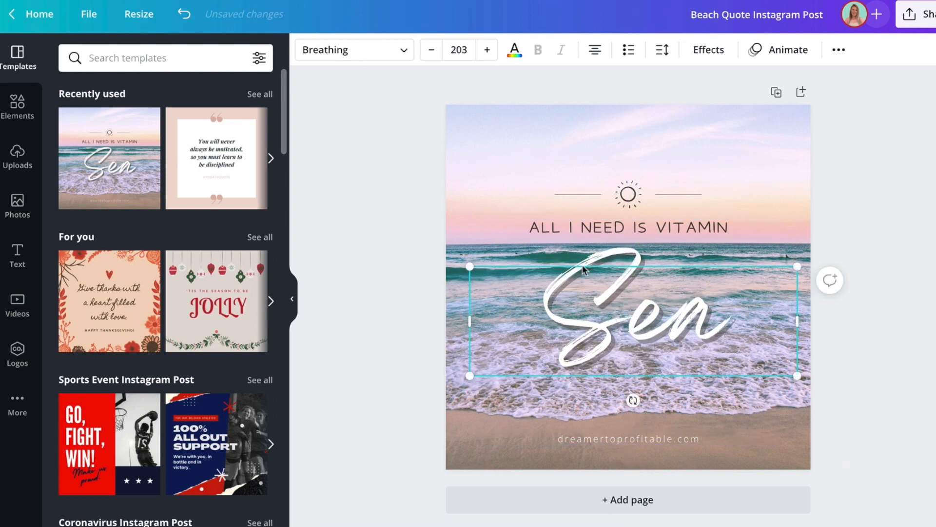
left_click(411, 59)
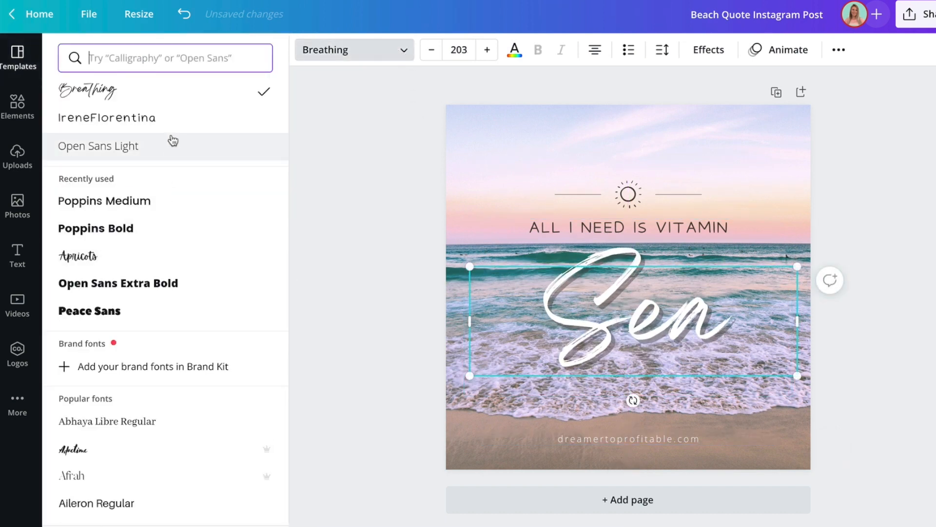
left_click(155, 257)
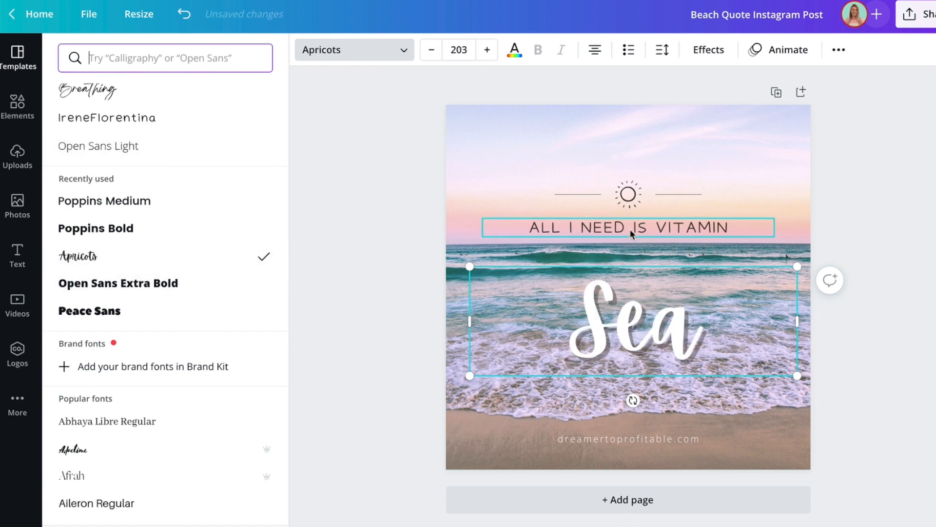
Step: Set the font of the dreamertoprofitable.com line to Poppins Medium and deselect the text
left_click(634, 440)
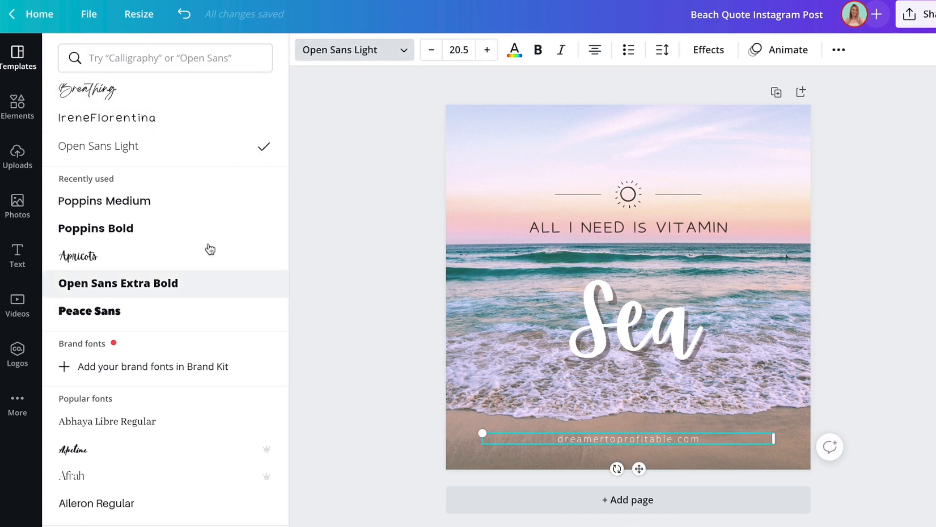
left_click(187, 203)
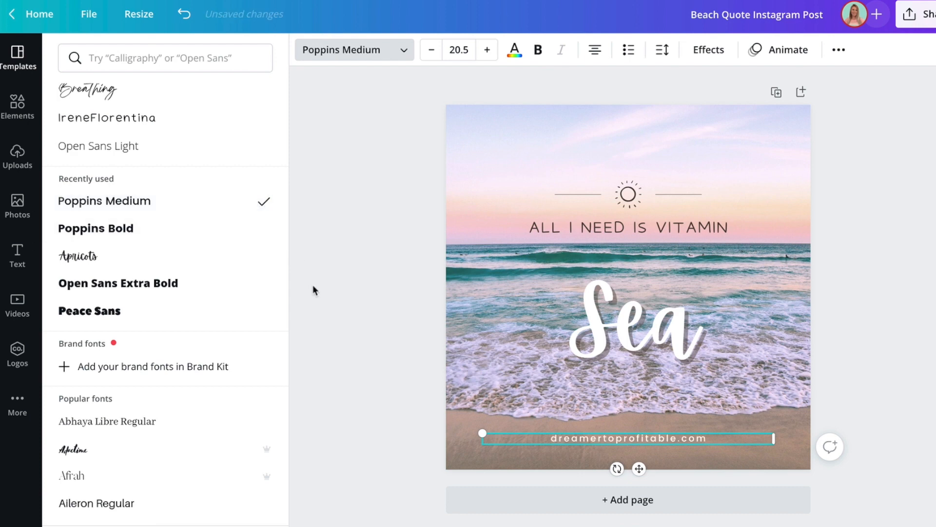
left_click(327, 300)
left_click(327, 301)
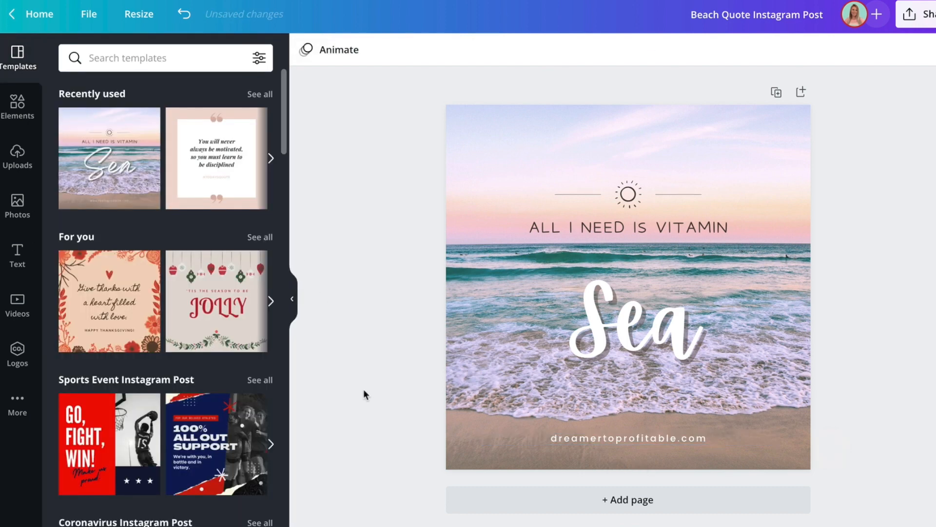